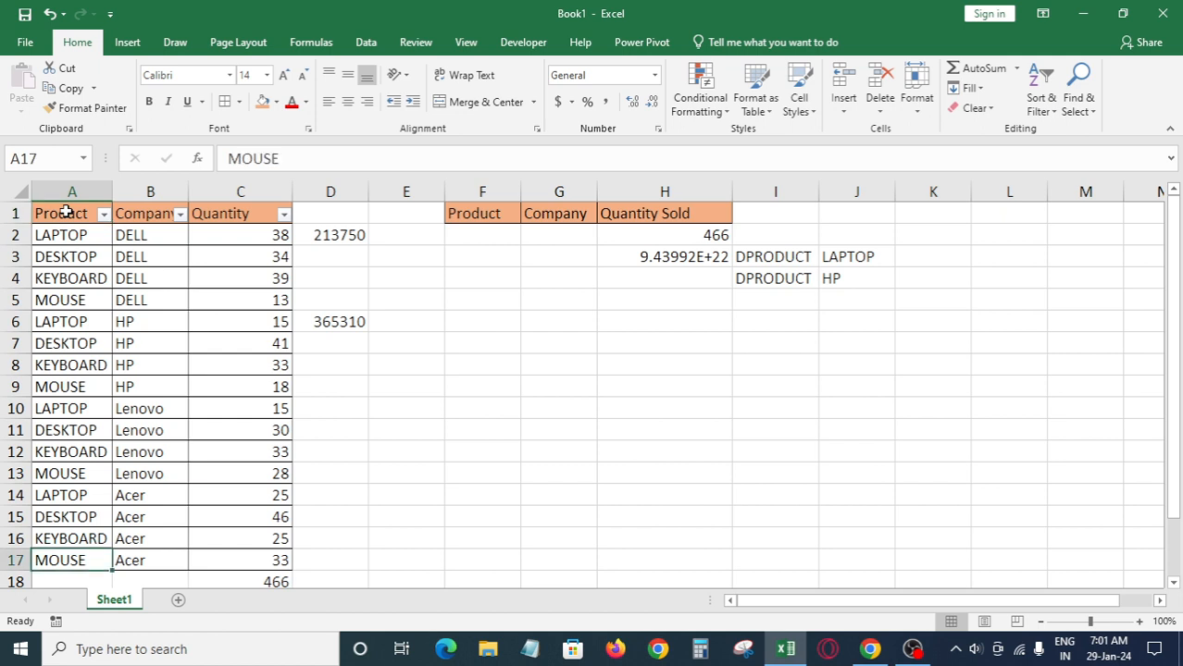
Review the Product, Company and Quantity columns of the data table
{"action": "key", "text": "ctrl+Up"}
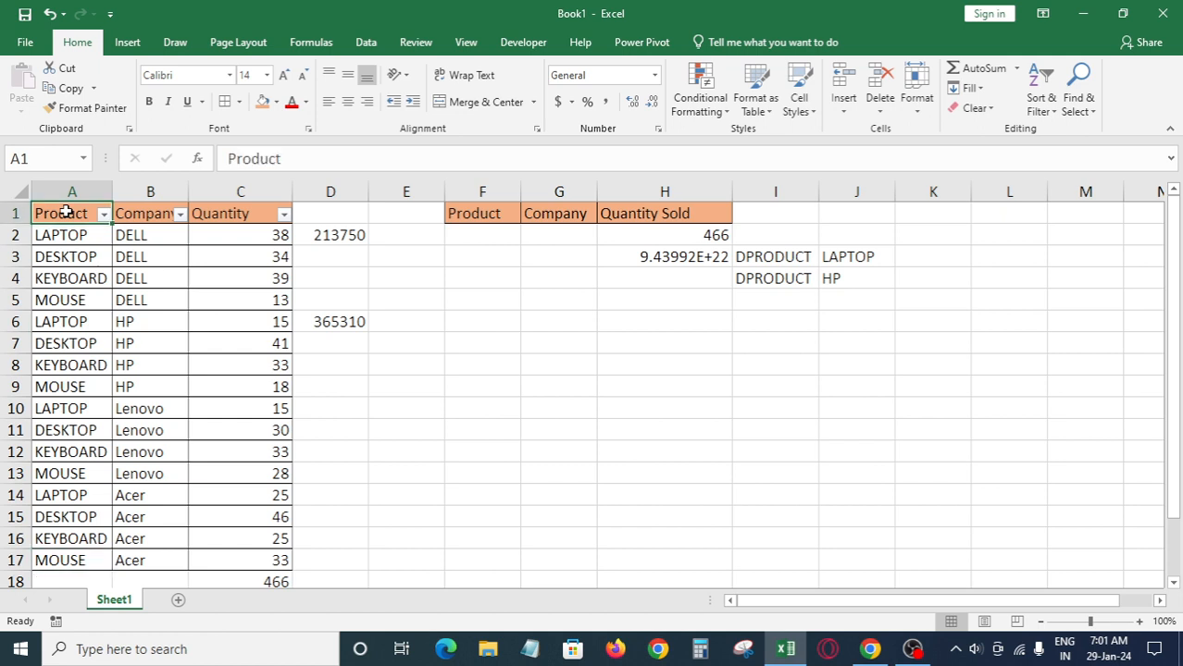
{"action": "key", "text": "Right"}
{"action": "key", "text": "Right"}
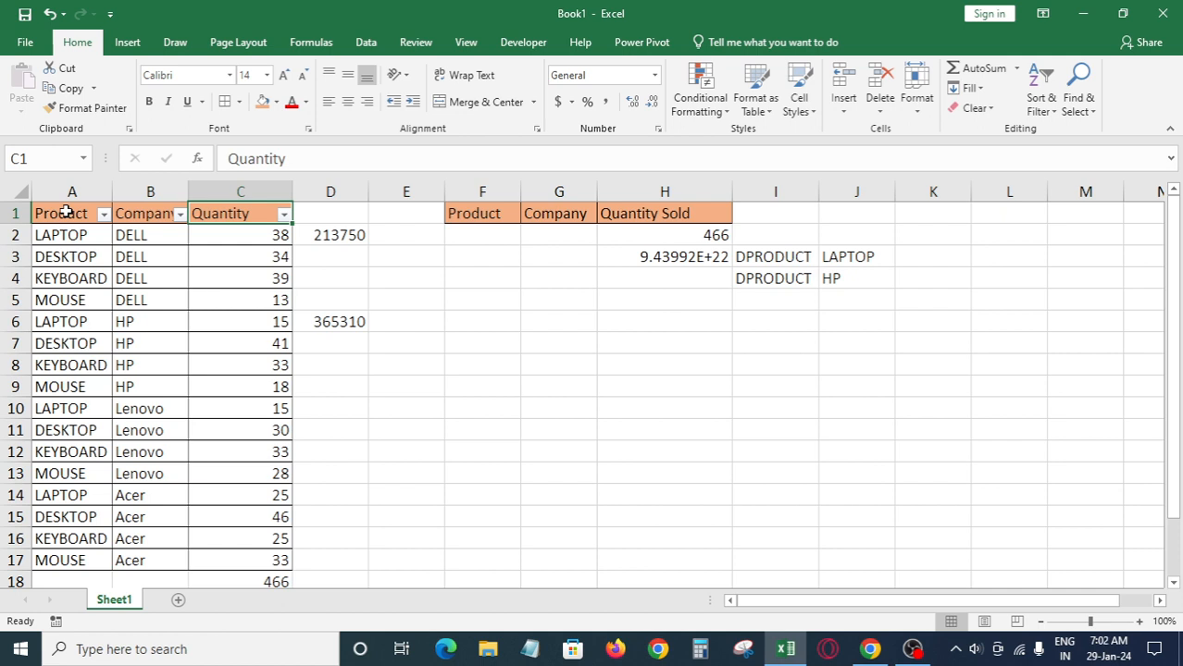
{"action": "key", "text": "Left"}
{"action": "key", "text": "Left"}
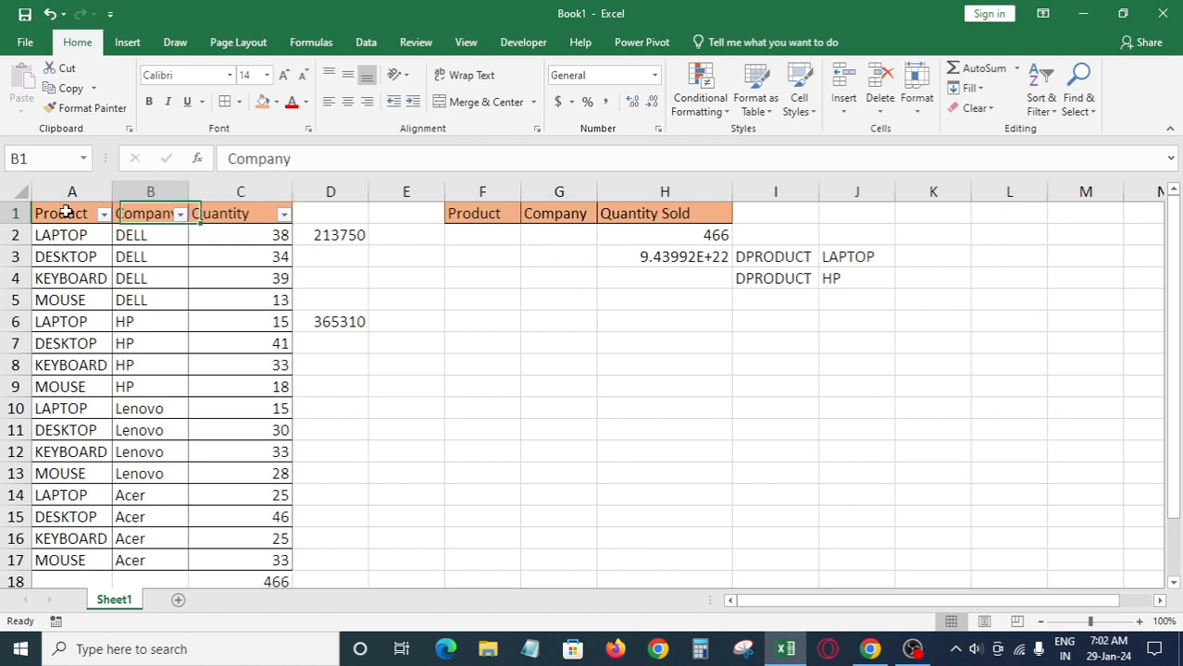
{"action": "key", "text": "ctrl+Down"}
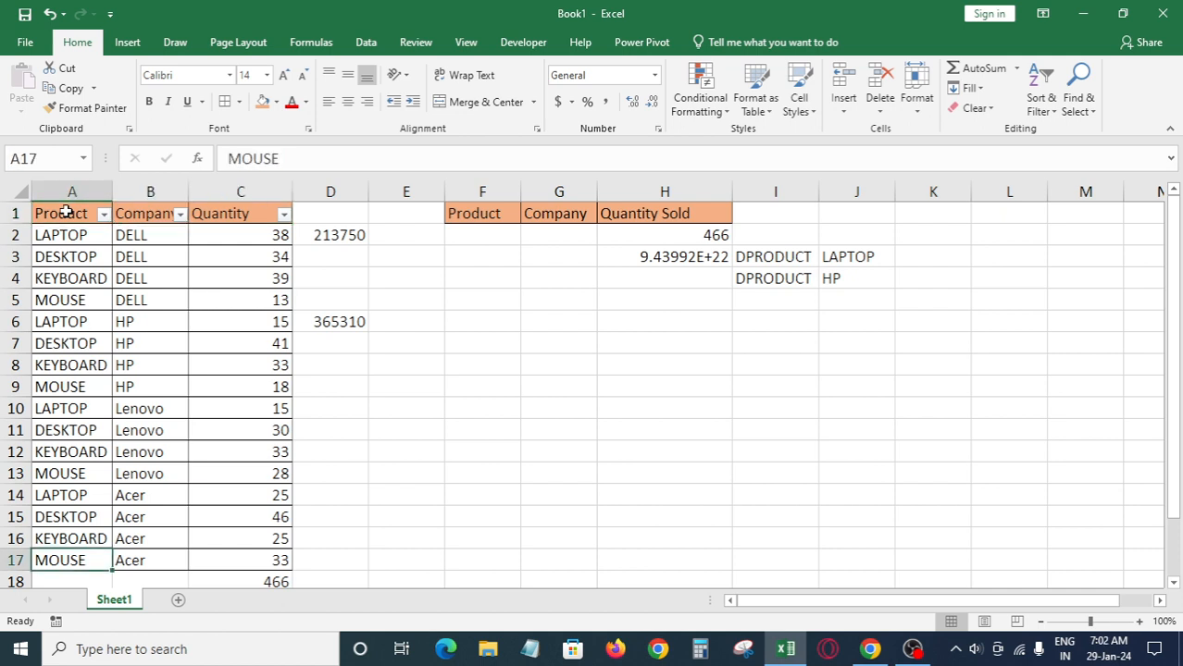
{"action": "key", "text": "ctrl+Up"}
{"action": "key", "text": "Right"}
{"action": "key", "text": "Right"}
{"action": "key", "text": "Right"}
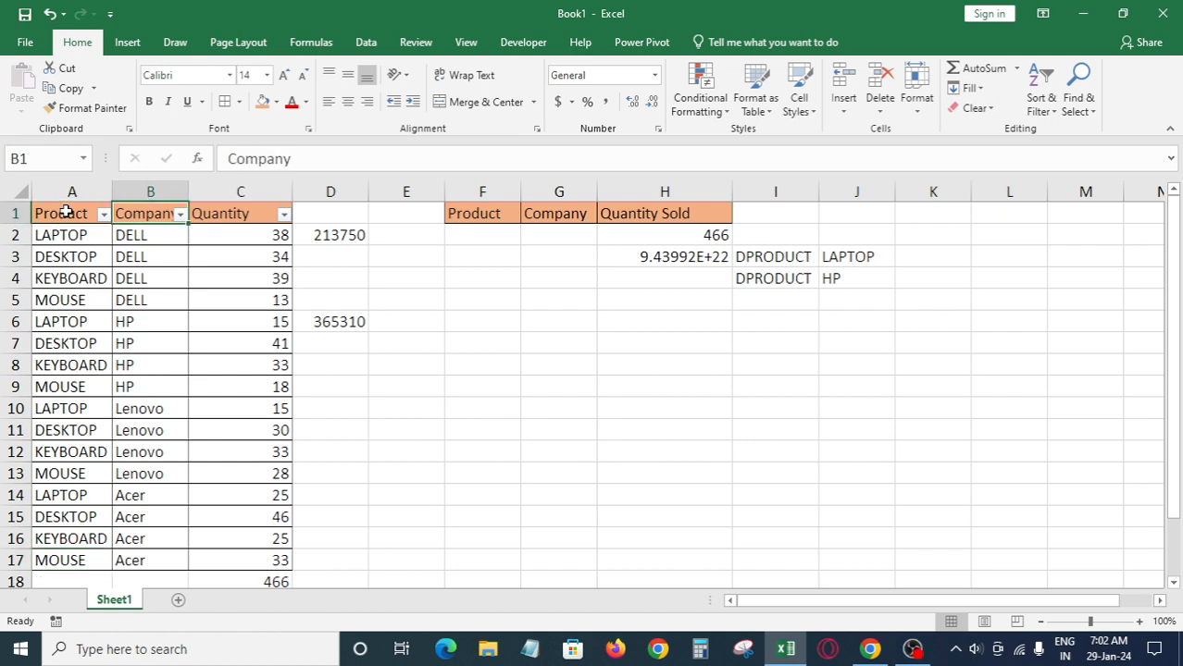
{"action": "key", "text": "Left"}
{"action": "key", "text": "Left"}
{"action": "key", "text": "Left"}
{"action": "key", "text": "Right"}
{"action": "key", "text": "Right"}
{"action": "key", "text": "Right"}
{"action": "key", "text": "Right"}
{"action": "key", "text": "Right"}
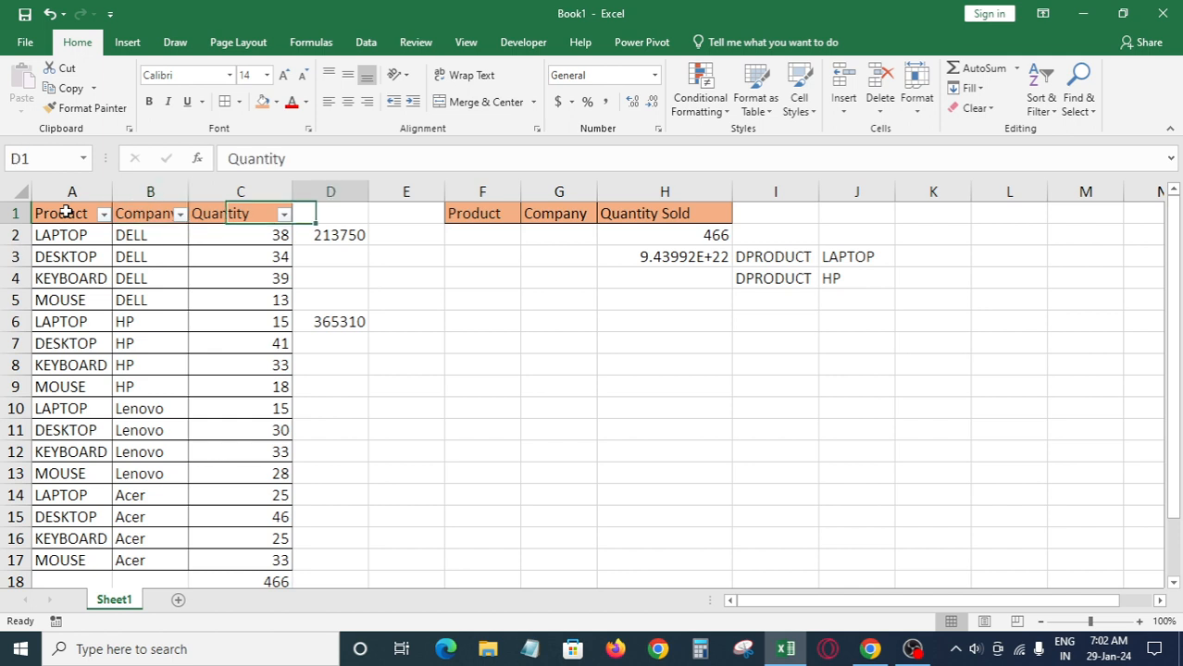
Examine the DPRODUCT entries beside the Quantity Sold column in cells I3 and I4
{"action": "key", "text": "Down"}
{"action": "key", "text": "Down"}
{"action": "key", "text": "Right"}
{"action": "key", "text": "Right"}
{"action": "key", "text": "Right"}
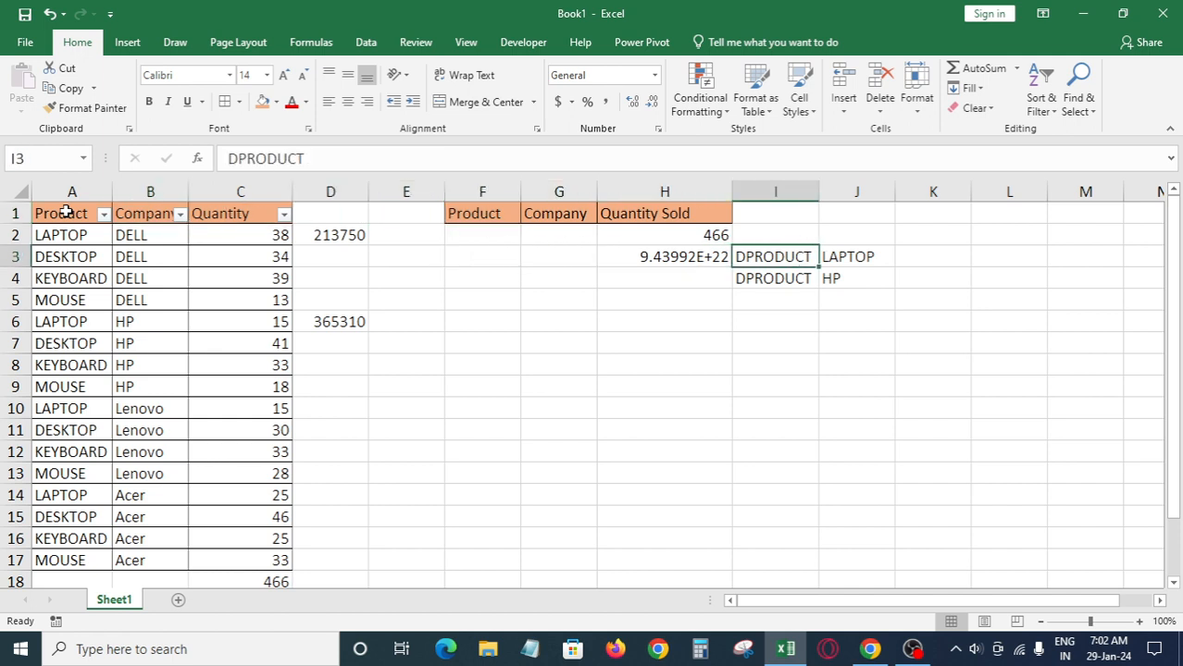
{"action": "key", "text": "Down"}
{"action": "key", "text": "Down"}
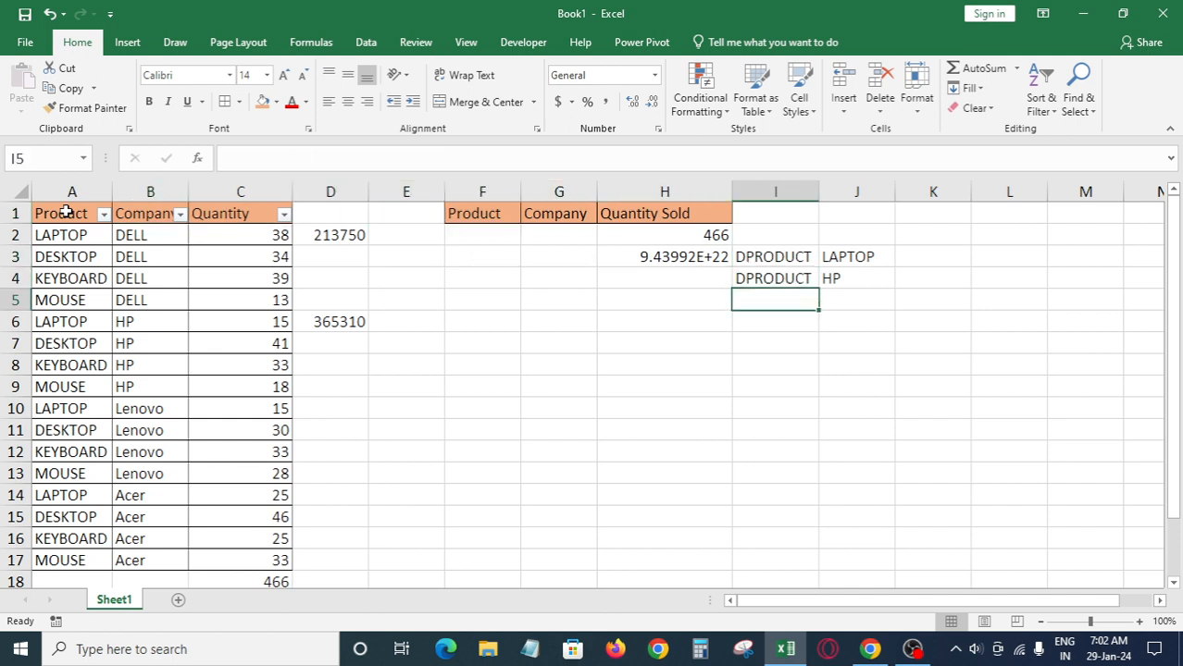
{"action": "key", "text": "Up"}
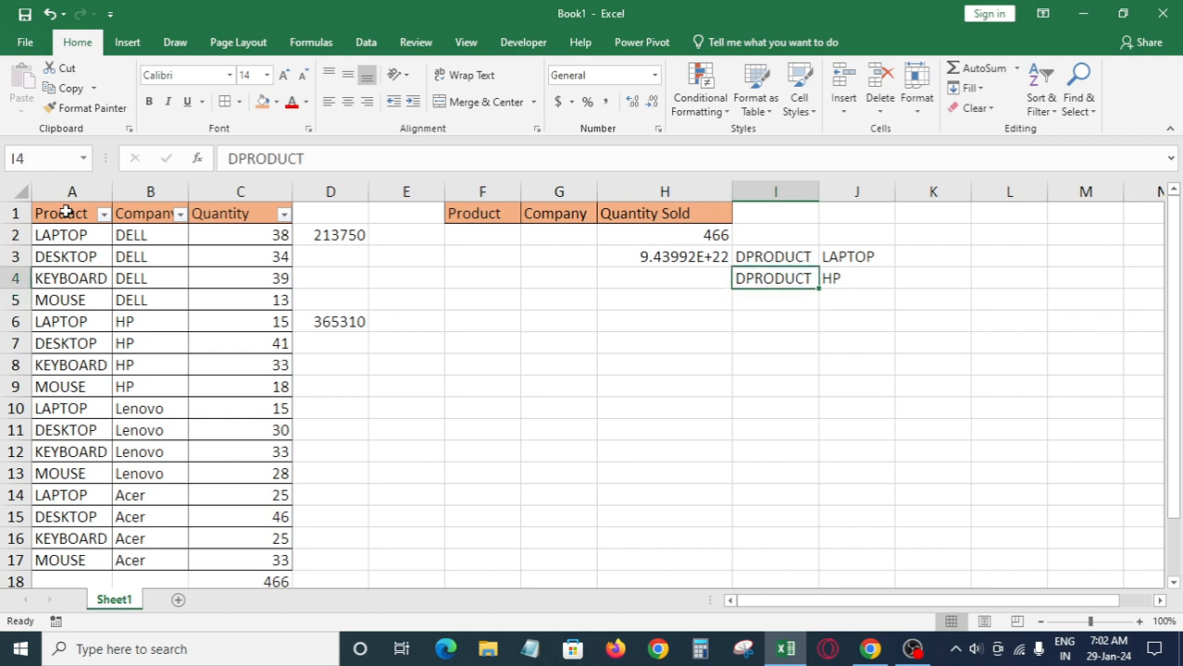
{"action": "key", "text": "Up"}
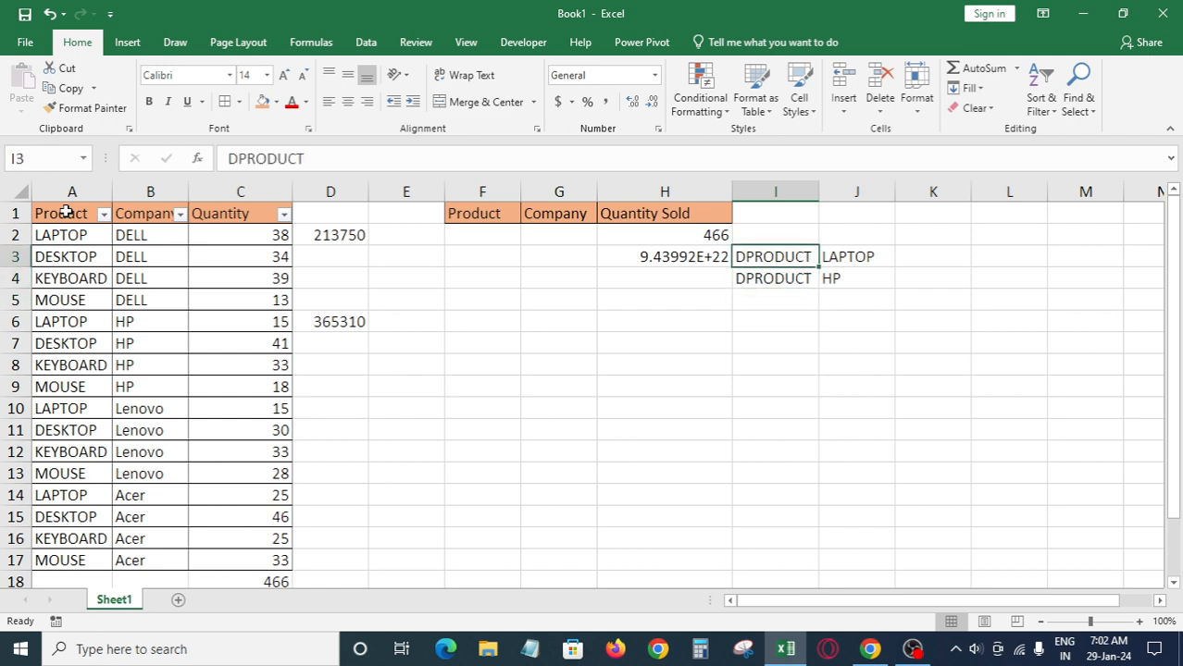
Enter DPRODUCT in cell I6 and clear the cell again
{"action": "key", "text": "Down"}
{"action": "key", "text": "Down"}
{"action": "key", "text": "Down"}
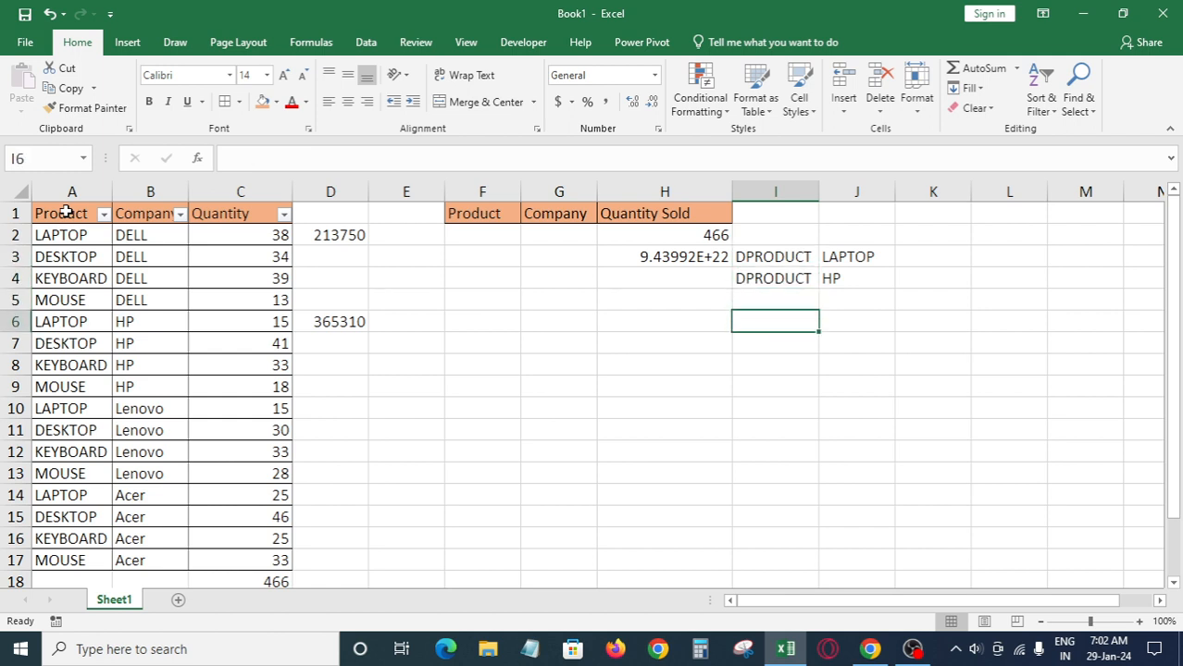
{"action": "type", "text": "DP"}
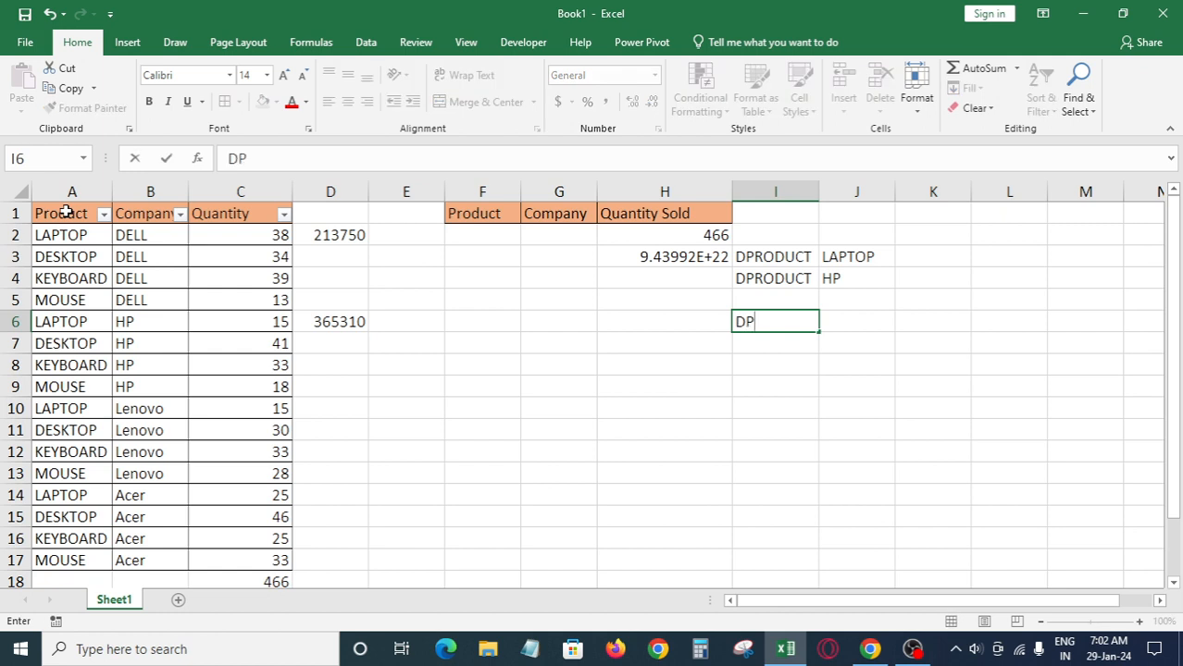
{"action": "type", "text": "RODUC"}
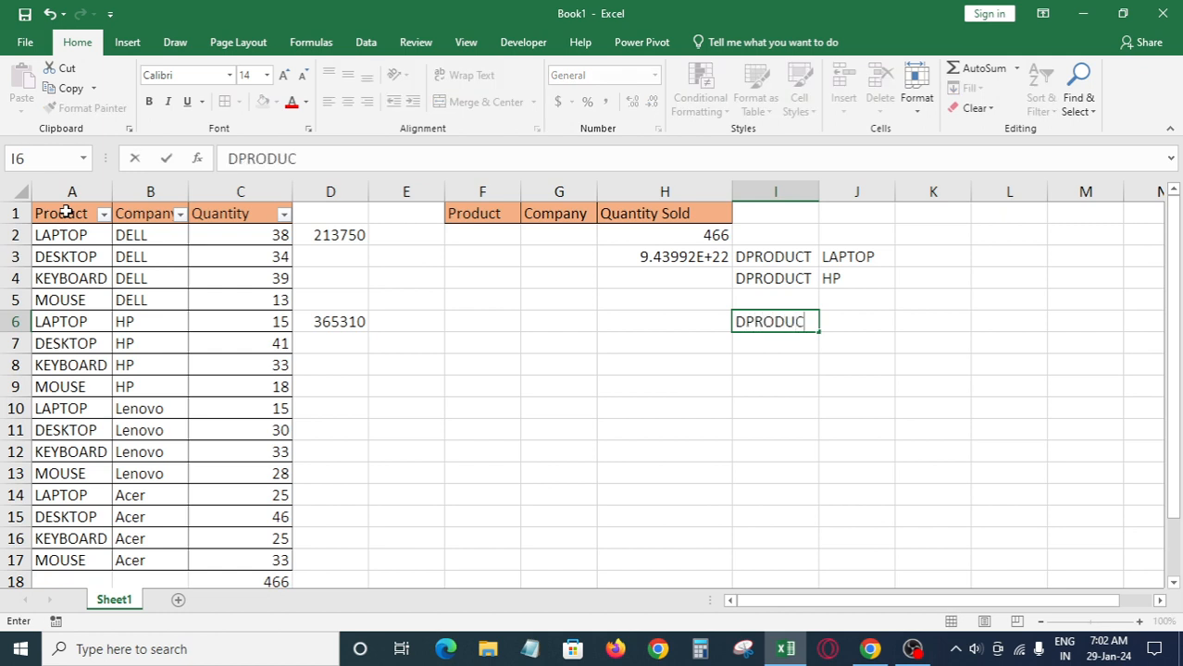
{"action": "type", "text": "T"}
{"action": "key", "text": "Return"}
{"action": "key", "text": "Up"}
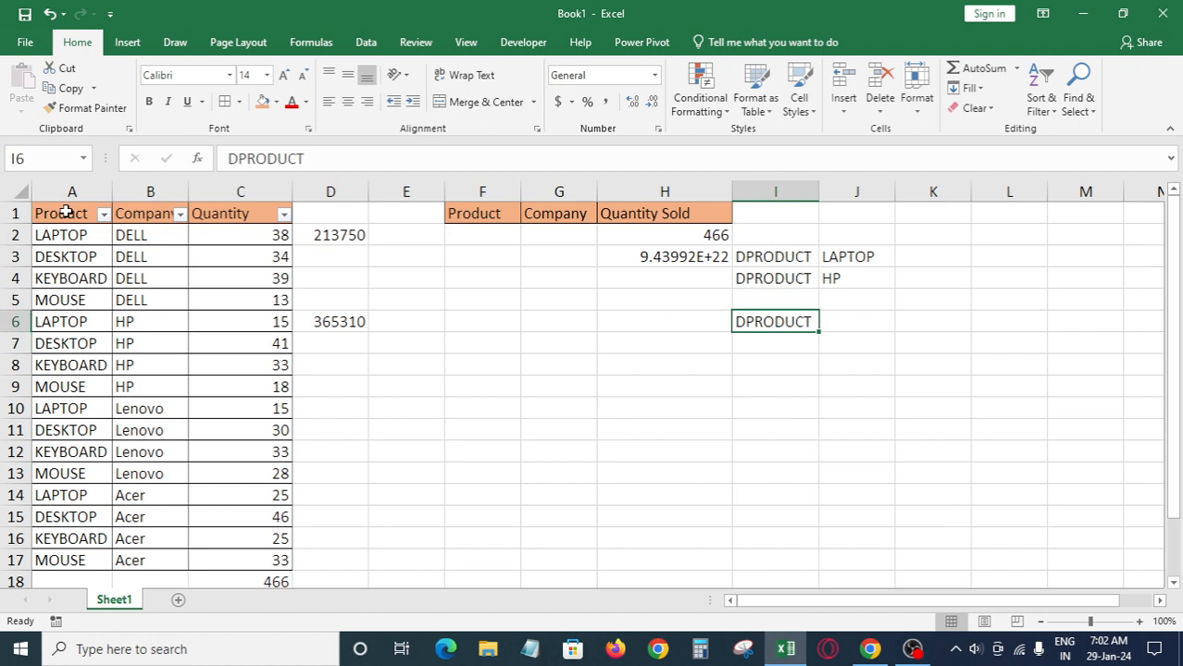
{"action": "key", "text": "Delete"}
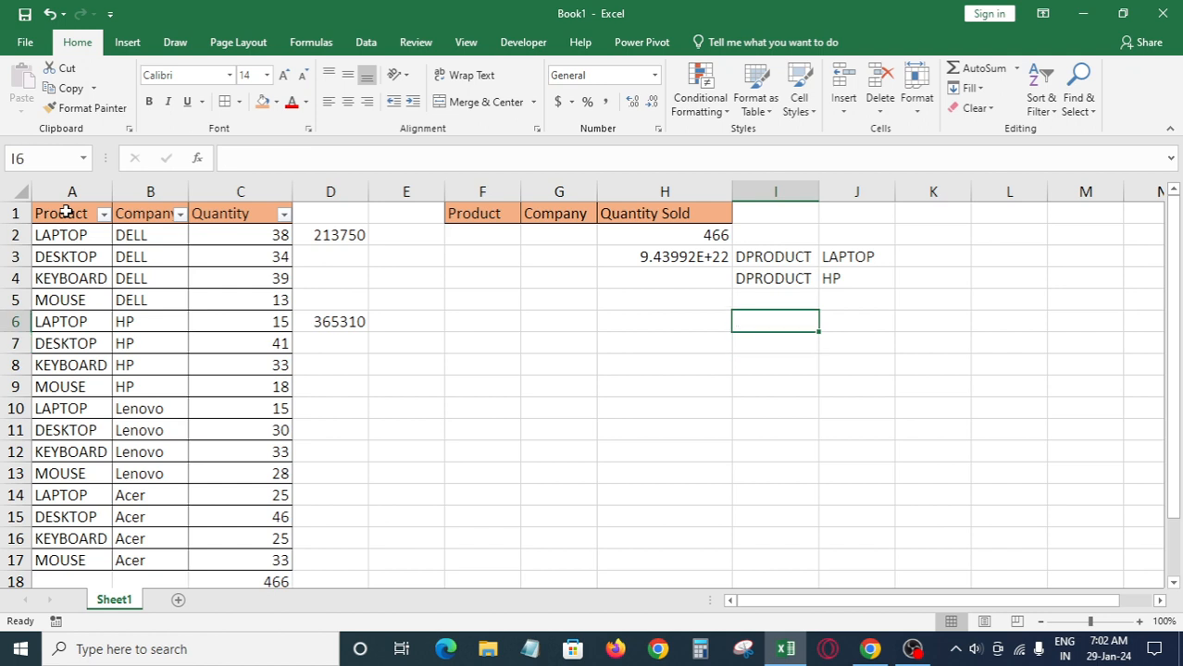
Select the whole data table from A1 to review its extent, and return to the Product column
{"action": "key", "text": "Left"}
{"action": "key", "text": "Left"}
{"action": "key", "text": "Home"}
{"action": "key", "text": "ctrl+Up"}
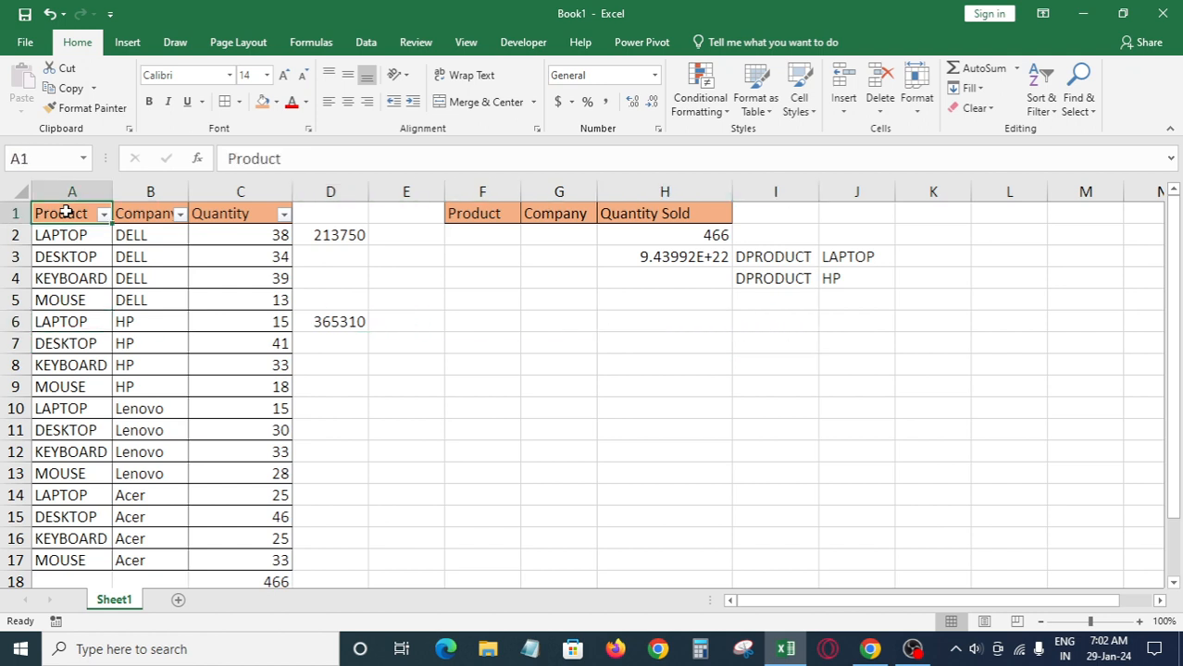
{"action": "key", "text": "ctrl+shift+Down"}
{"action": "key", "text": "ctrl+shift+Right"}
{"action": "left_click", "coordinate": [67, 212]}
{"action": "key", "text": "Down"}
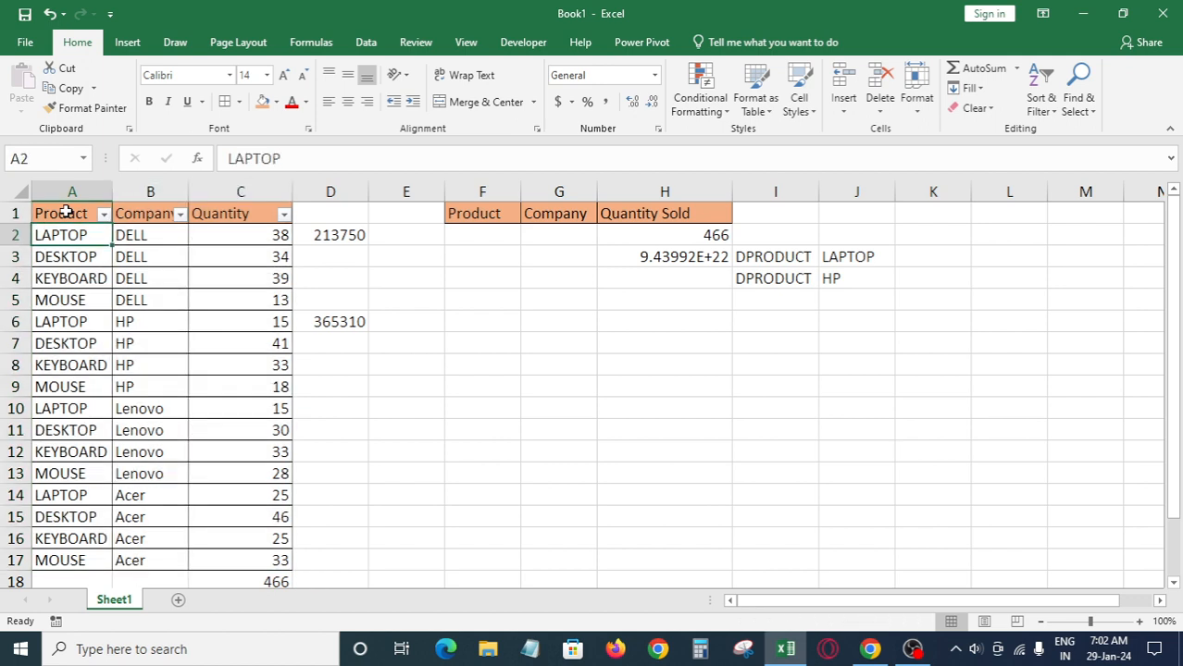
Examine the distinct values in the Product column's filter list, and close it without filtering
{"action": "key", "text": "Up"}
{"action": "key", "text": "alt+Down"}
{"action": "key", "text": "Down"}
{"action": "key", "text": "Down"}
{"action": "key", "text": "Down"}
{"action": "key", "text": "Down"}
{"action": "key", "text": "Down"}
{"action": "key", "text": "Down"}
{"action": "key", "text": "Down"}
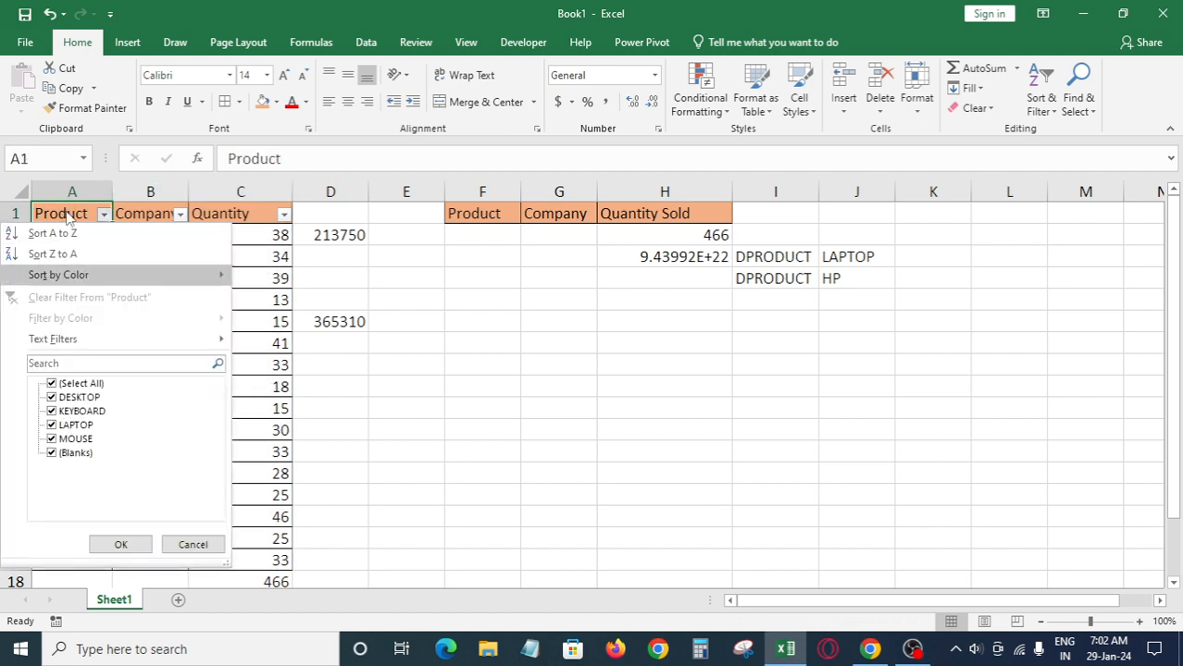
{"action": "key", "text": "Down"}
{"action": "key", "text": "Down"}
{"action": "key", "text": "Up"}
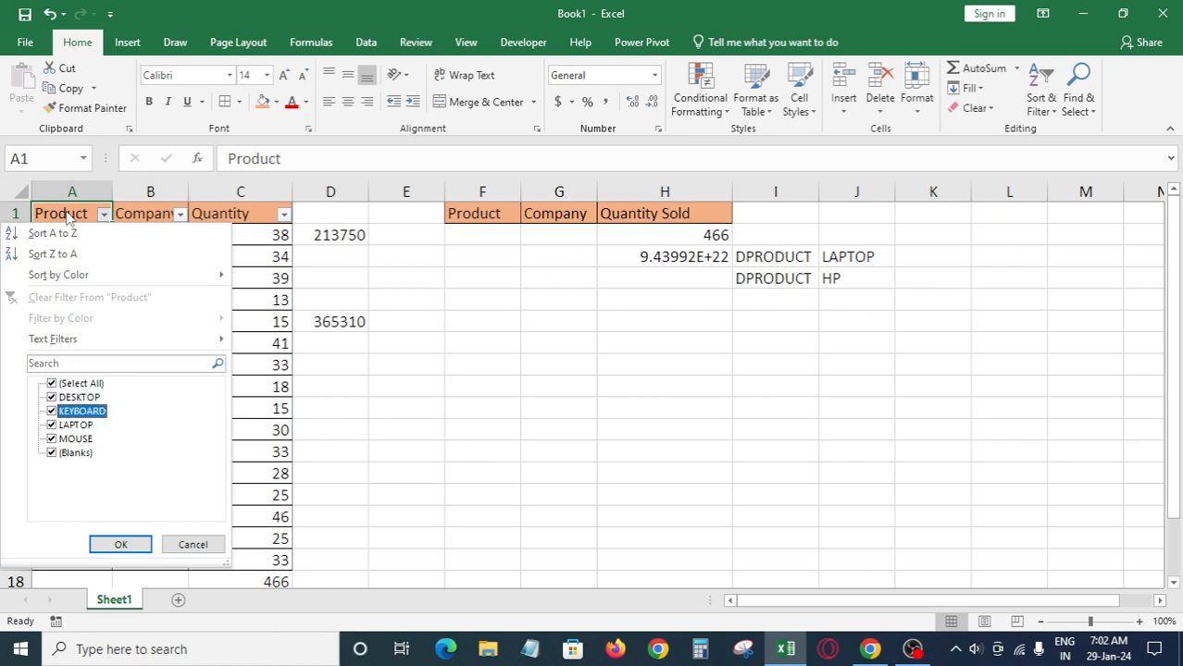
{"action": "key", "text": "Down"}
{"action": "key", "text": "Down"}
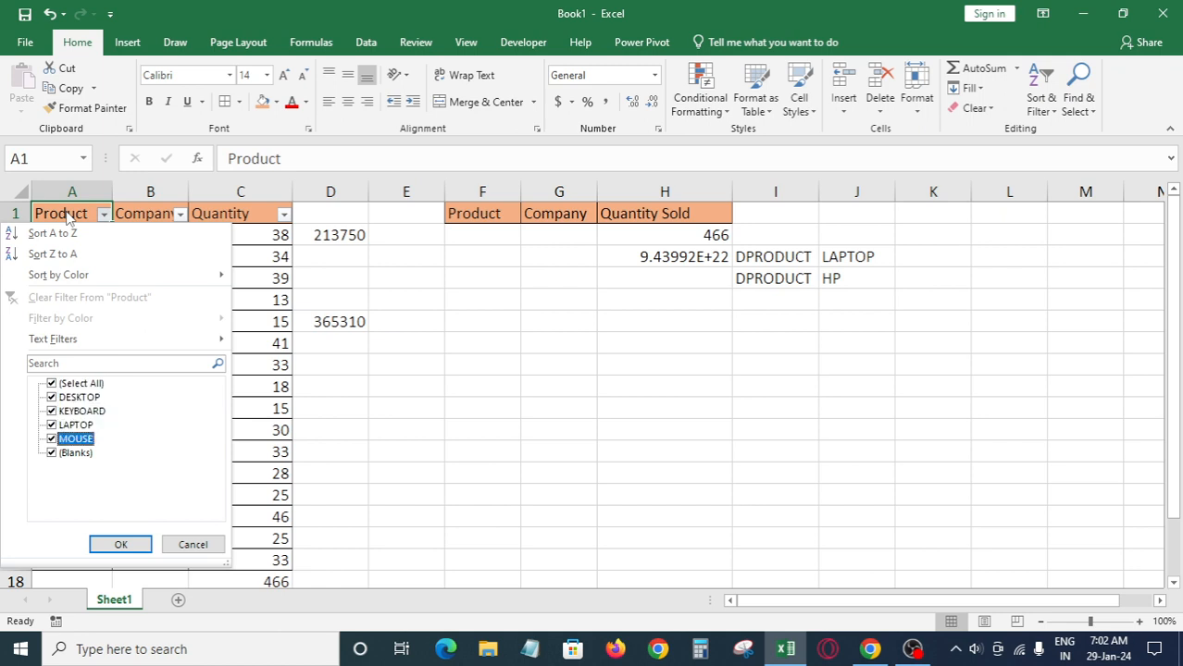
{"action": "key", "text": "Escape"}
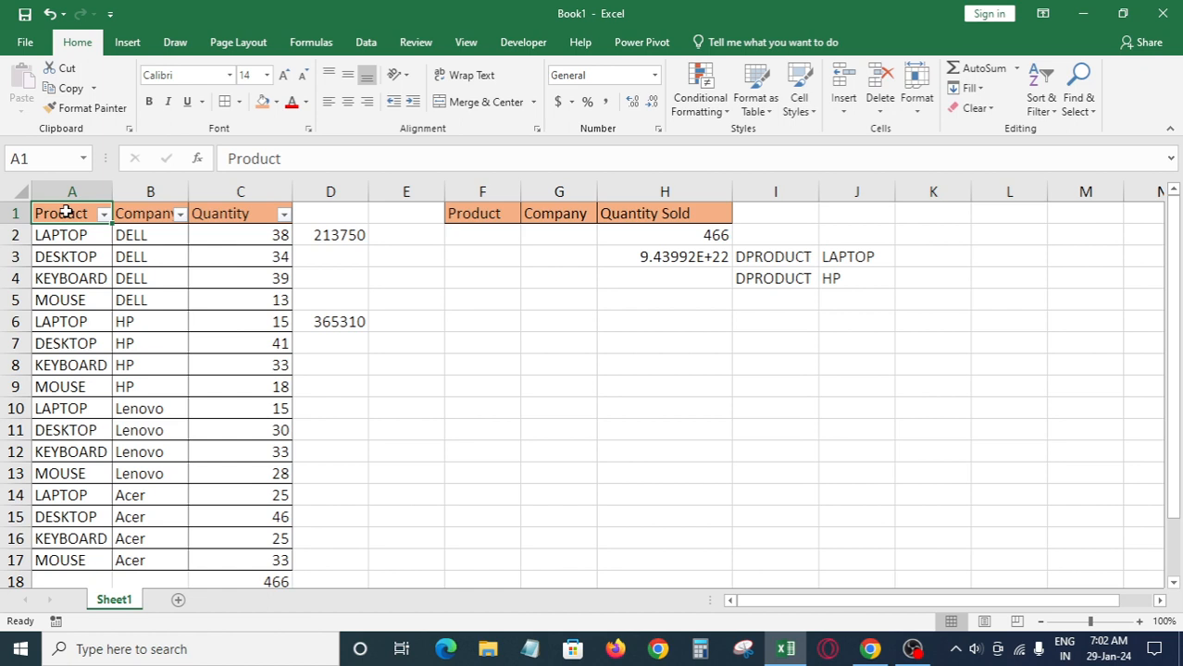
Read through the product names in cells A2 to A6, and return to the Product header
{"action": "key", "text": "Down"}
{"action": "key", "text": "Down"}
{"action": "key", "text": "Down"}
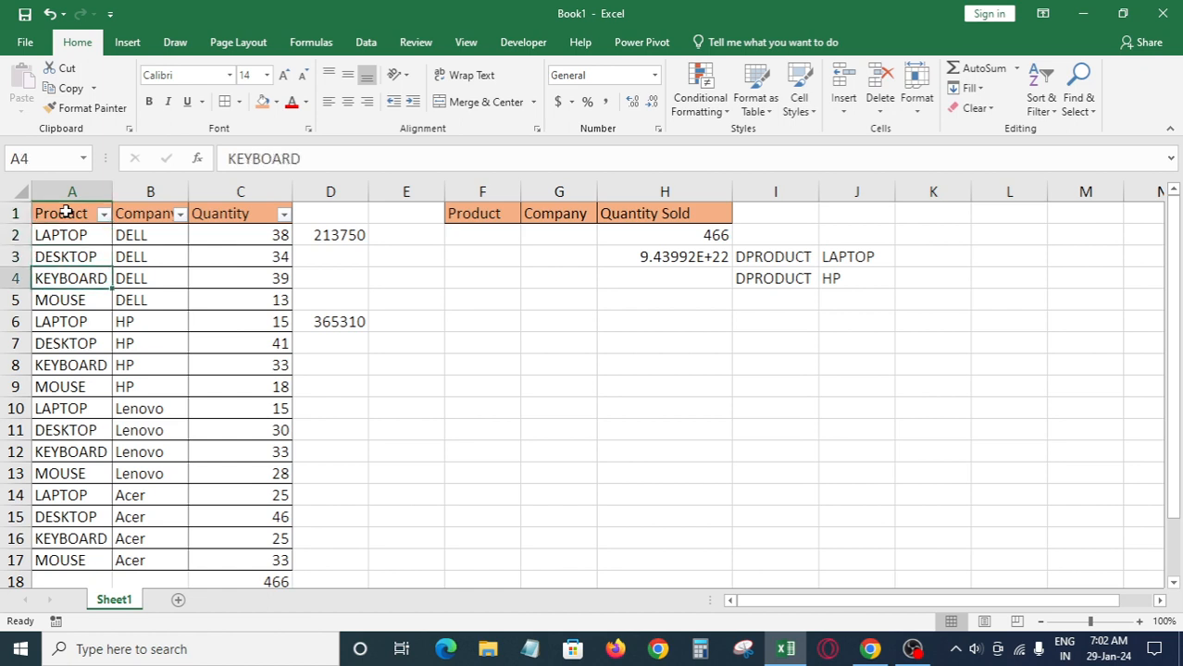
{"action": "key", "text": "Down"}
{"action": "key", "text": "Down"}
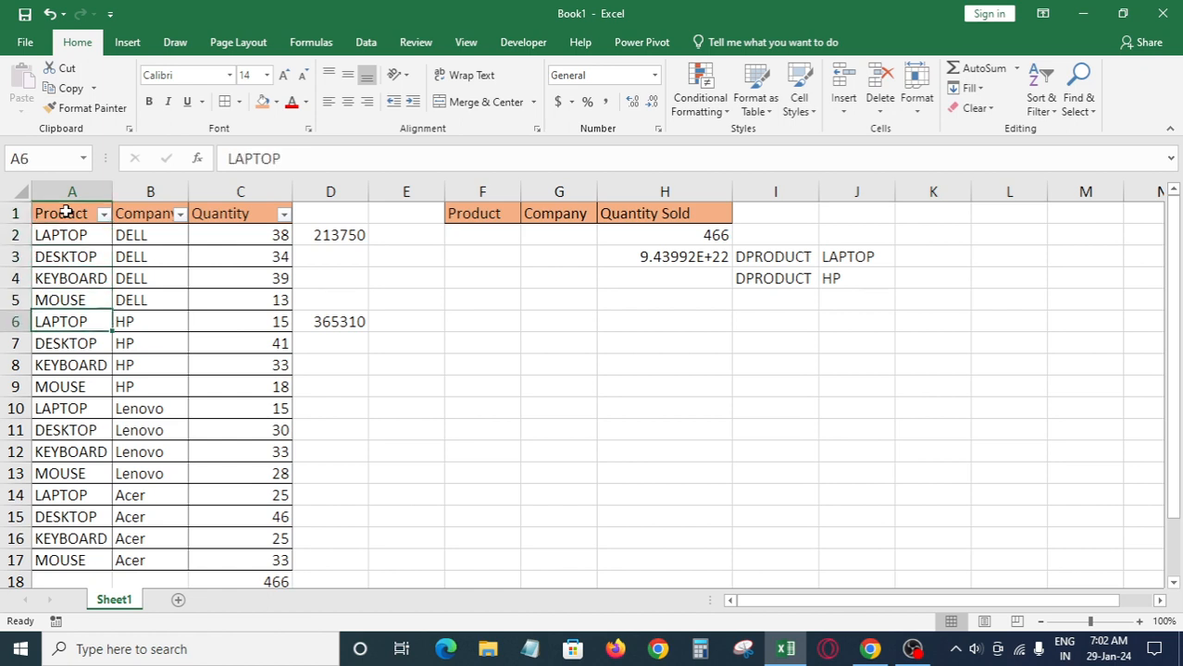
{"action": "key", "text": "Up"}
{"action": "key", "text": "Up"}
{"action": "key", "text": "Up"}
{"action": "key", "text": "Up"}
{"action": "key", "text": "Up"}
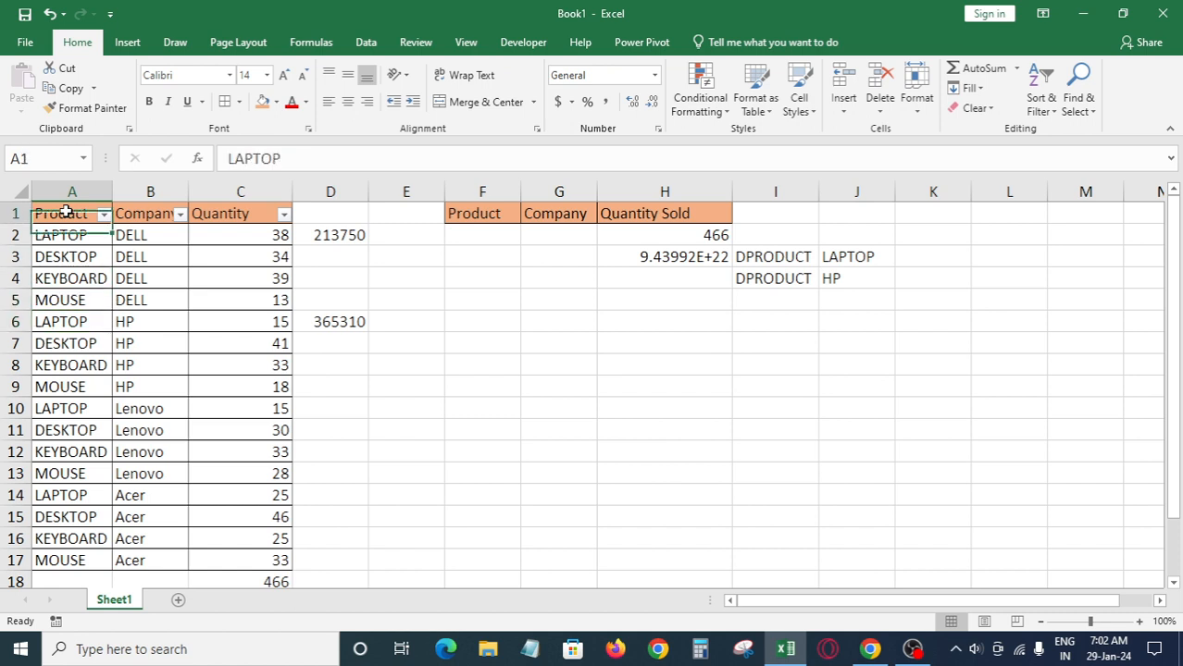
Examine the distinct values in the Company column's filter list, and close it without filtering
{"action": "key", "text": "Right"}
{"action": "key", "text": "Down"}
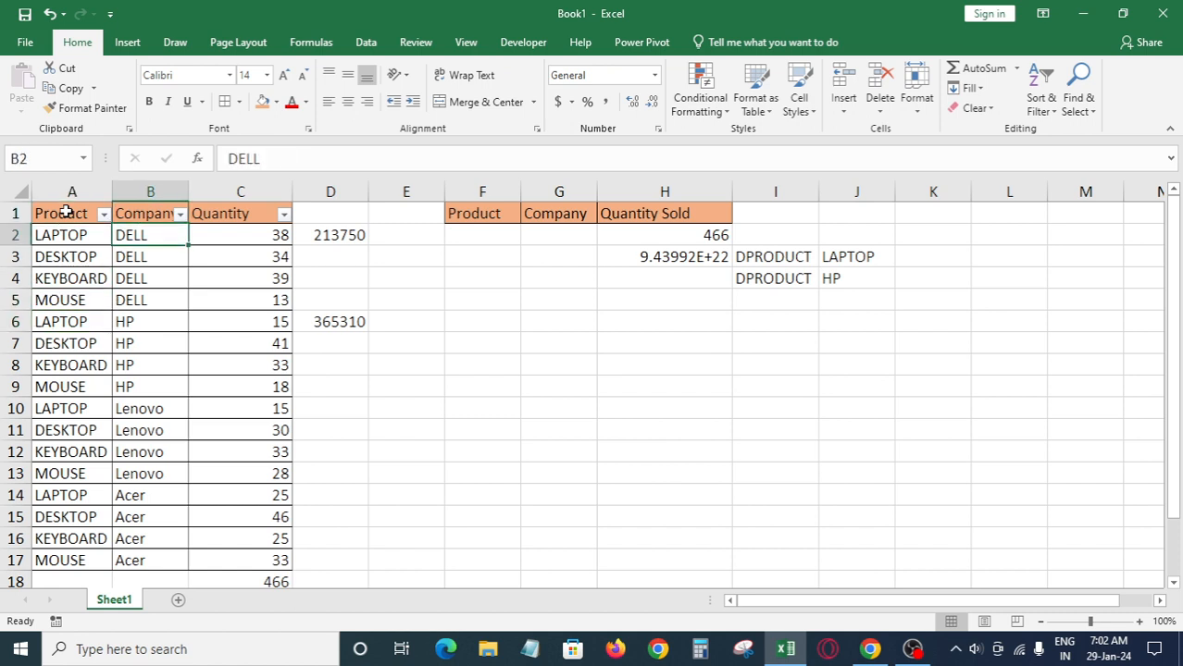
{"action": "key", "text": "Up"}
{"action": "key", "text": "alt+Down"}
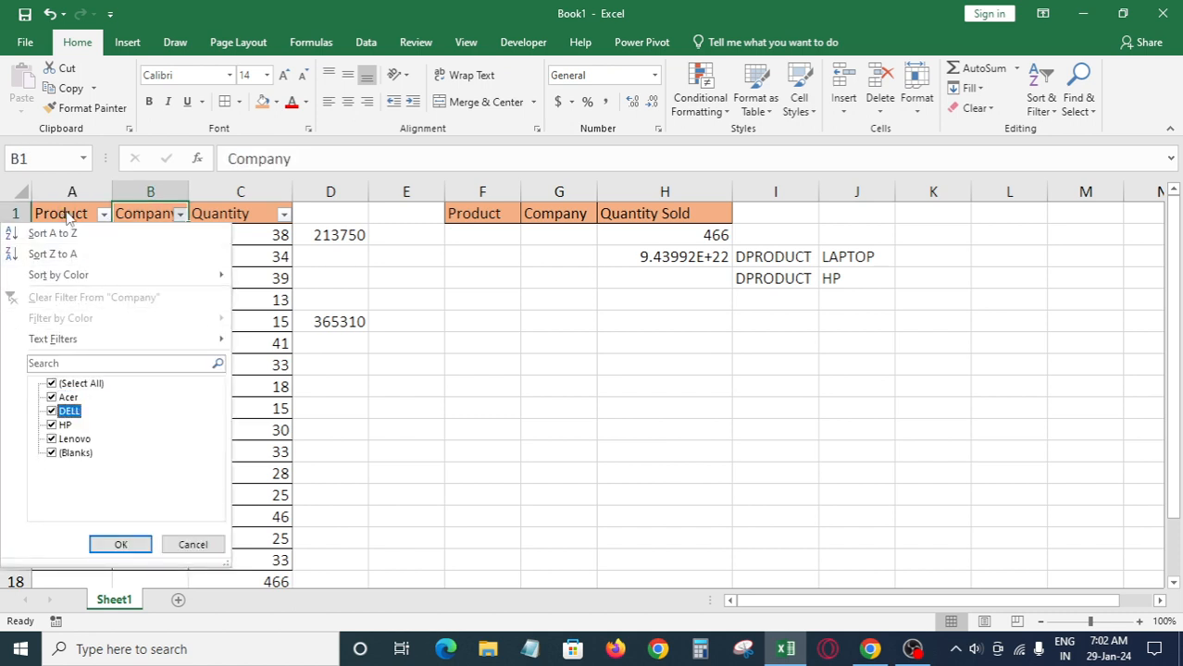
{"action": "key", "text": "Up"}
{"action": "key", "text": "Down"}
{"action": "key", "text": "Down"}
{"action": "key", "text": "Down"}
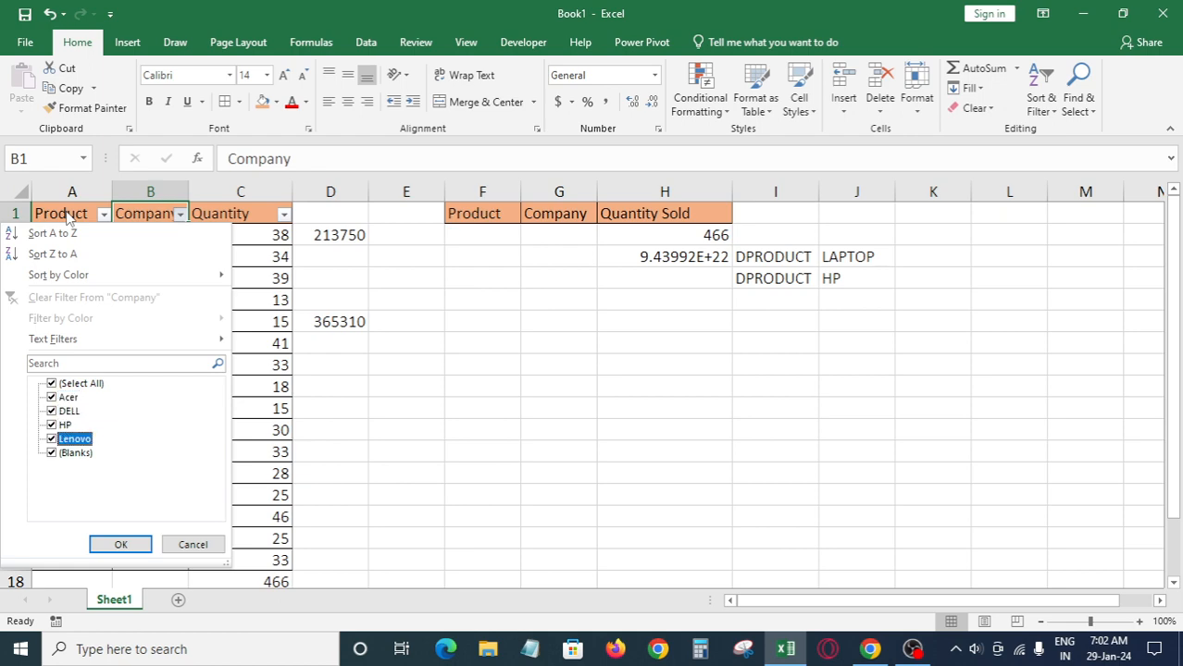
{"action": "key", "text": "Escape"}
Review the full extent of the Quantity column's values
{"action": "key", "text": "Right"}
{"action": "key", "text": "Down"}
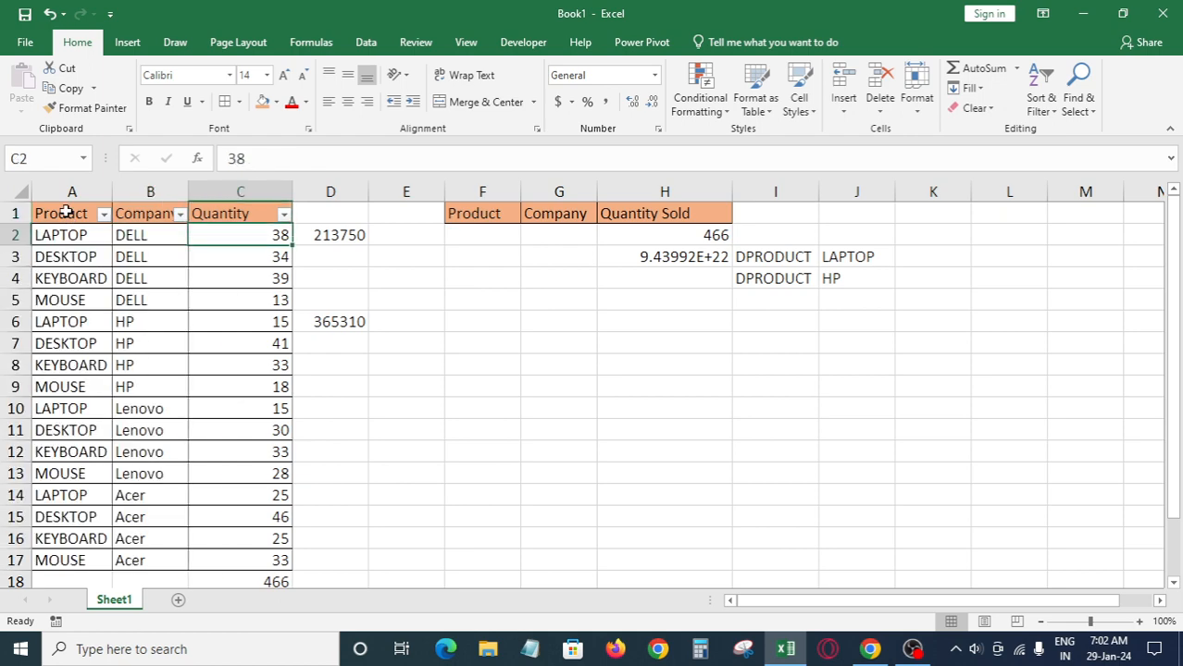
{"action": "key", "text": "ctrl+shift+Down"}
{"action": "key", "text": "ctrl+Up"}
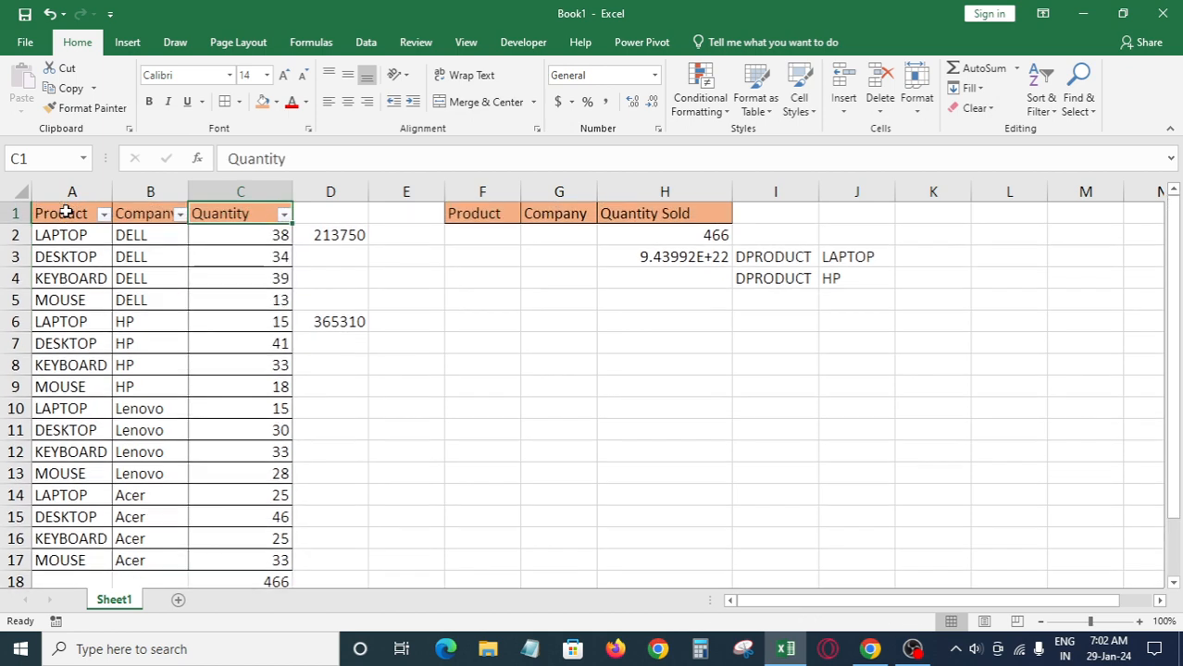
{"action": "key", "text": "ctrl+Down"}
{"action": "key", "text": "ctrl+Up"}
Read the product, company and quantity of the DELL records in rows 2 to 5
{"action": "key", "text": "Down"}
{"action": "key", "text": "Left"}
{"action": "key", "text": "Left"}
{"action": "key", "text": "Right"}
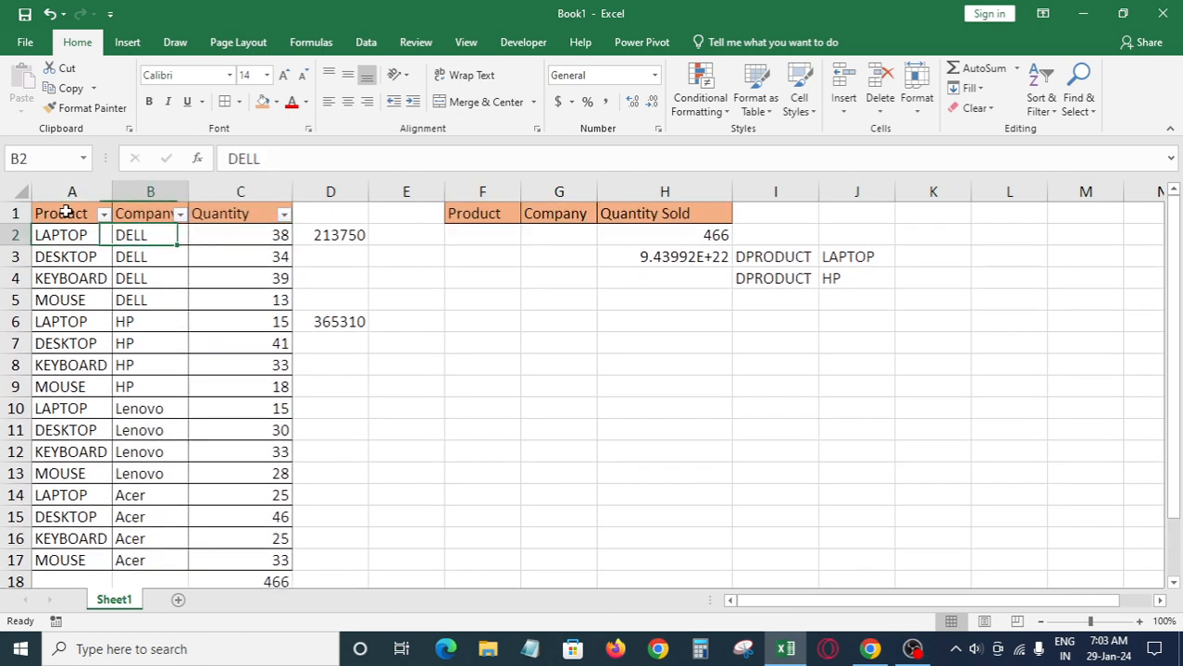
{"action": "key", "text": "Right"}
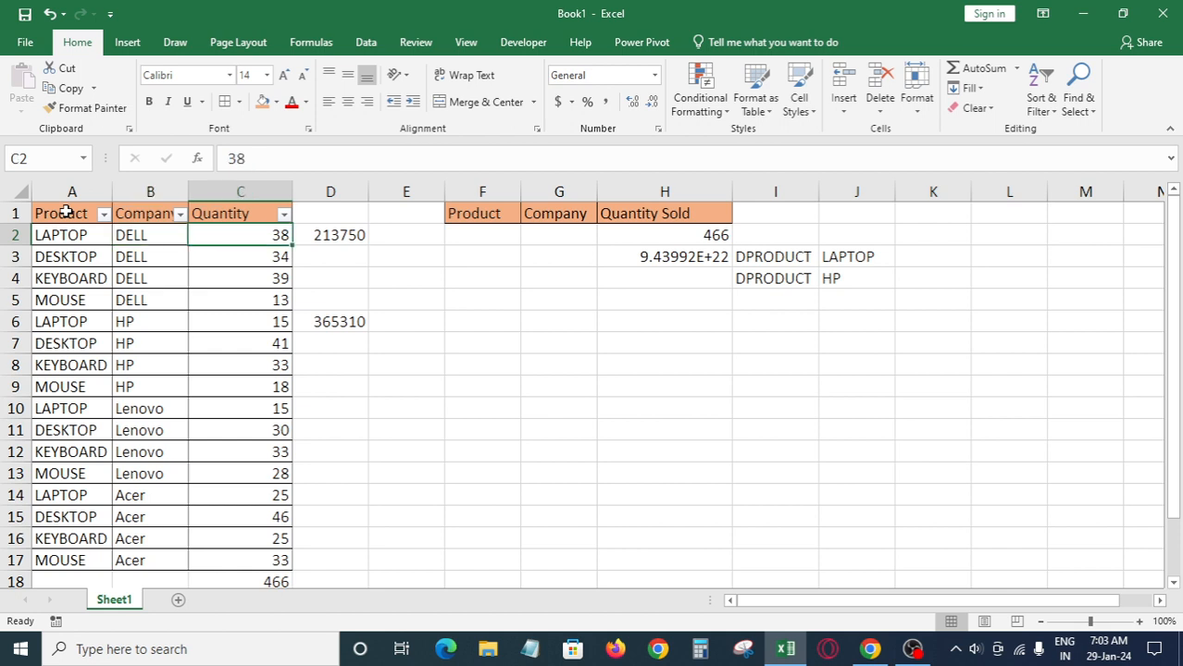
{"action": "key", "text": "Down"}
{"action": "key", "text": "Left"}
{"action": "key", "text": "Left"}
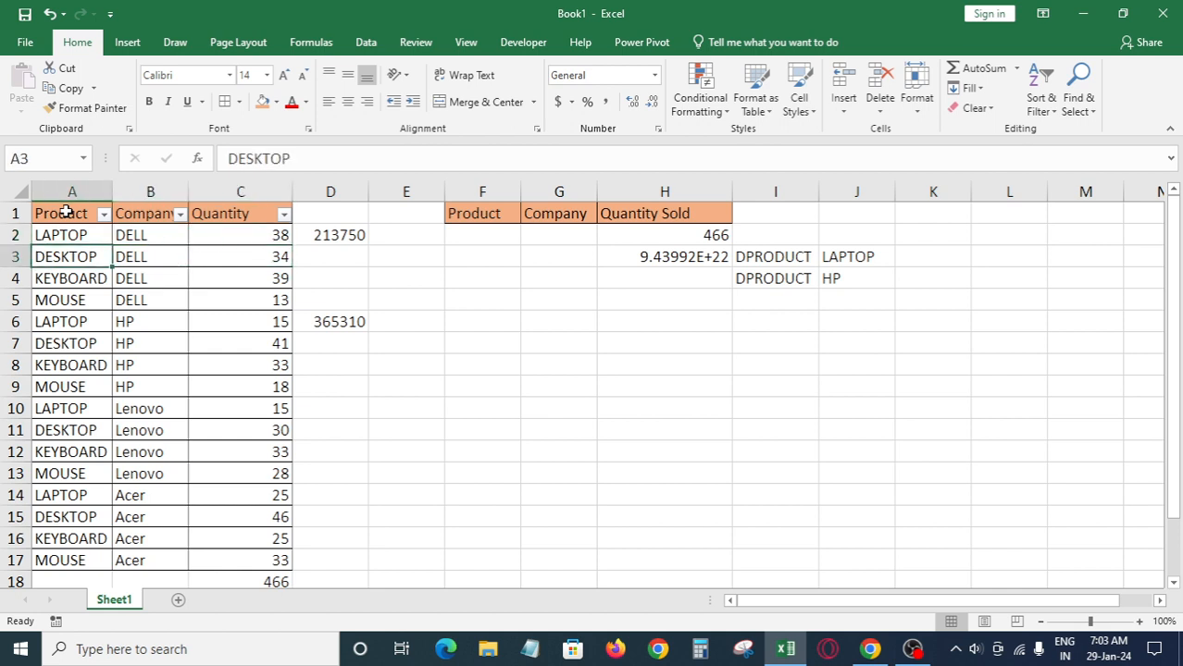
{"action": "key", "text": "Right"}
{"action": "key", "text": "Right"}
{"action": "key", "text": "Right"}
{"action": "key", "text": "Left"}
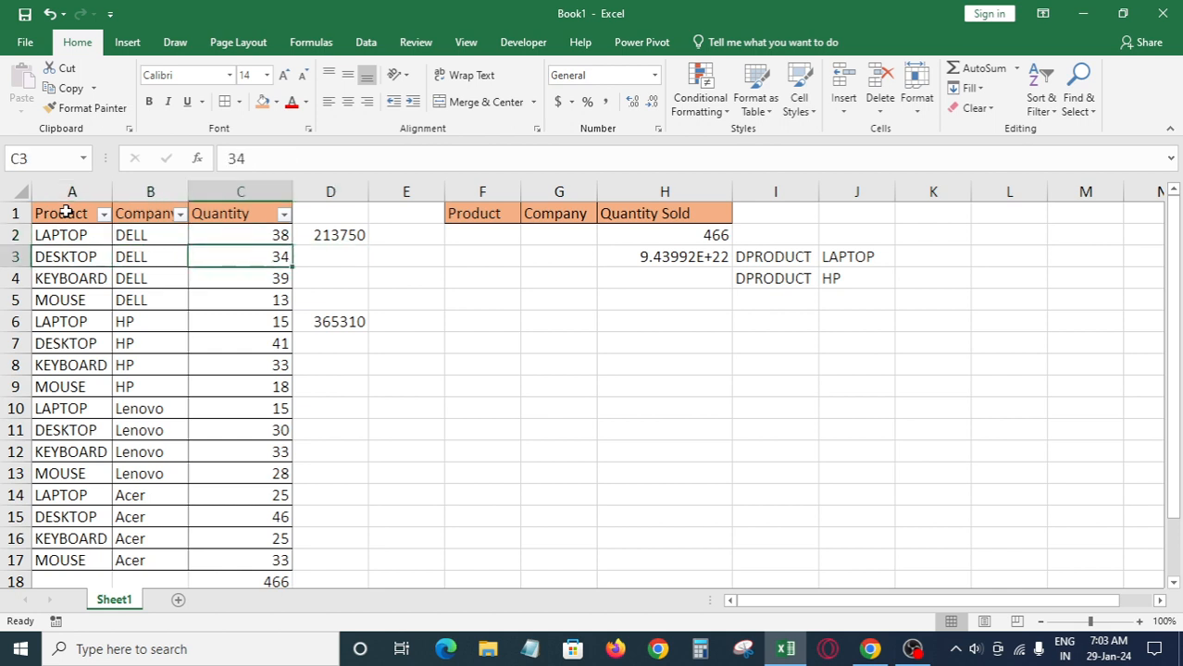
{"action": "key", "text": "Down"}
{"action": "key", "text": "Left"}
{"action": "key", "text": "Left"}
{"action": "key", "text": "Right"}
{"action": "key", "text": "Right"}
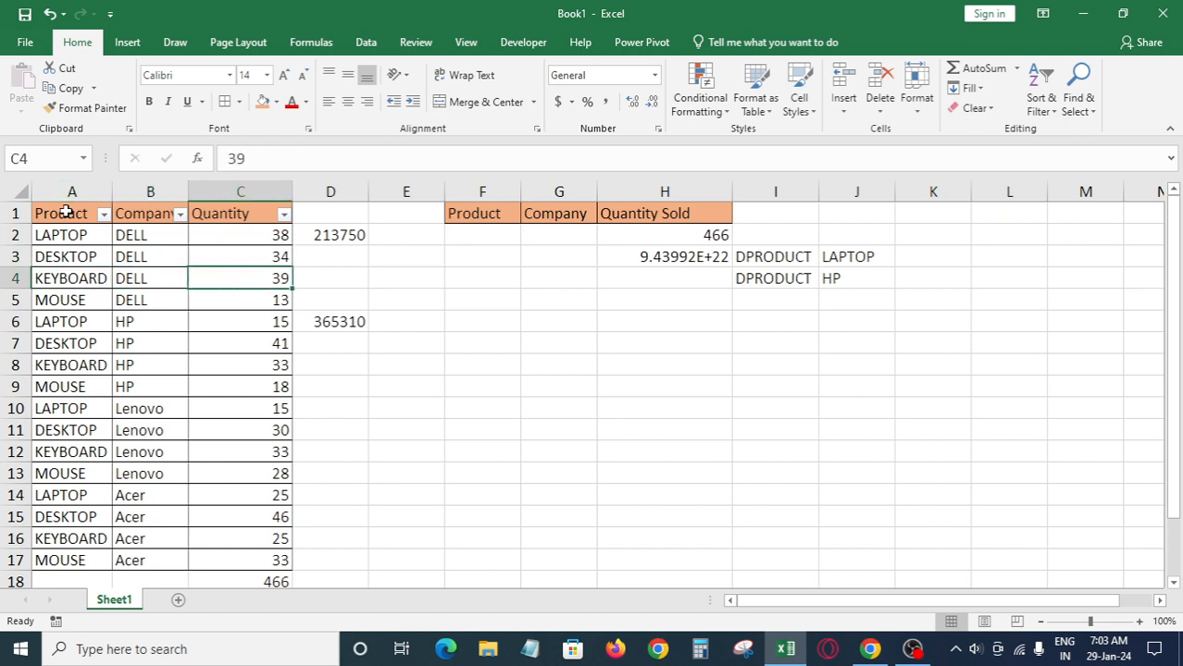
{"action": "key", "text": "Down"}
{"action": "key", "text": "Down"}
{"action": "key", "text": "Left"}
{"action": "key", "text": "Left"}
{"action": "key", "text": "Up"}
{"action": "key", "text": "Right"}
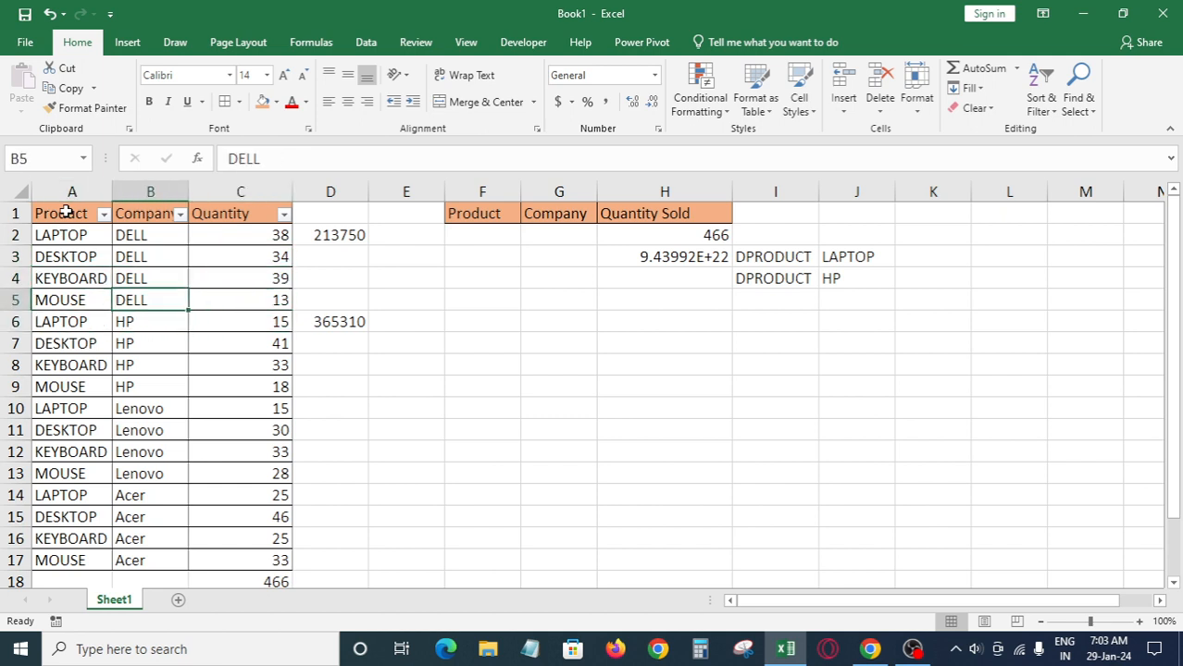
Read the quantity of the DELL mouse in row 5 and the product, company and quantity of the HP records in rows 6 to 9
{"action": "key", "text": "Right"}
{"action": "key", "text": "Left"}
{"action": "key", "text": "Right"}
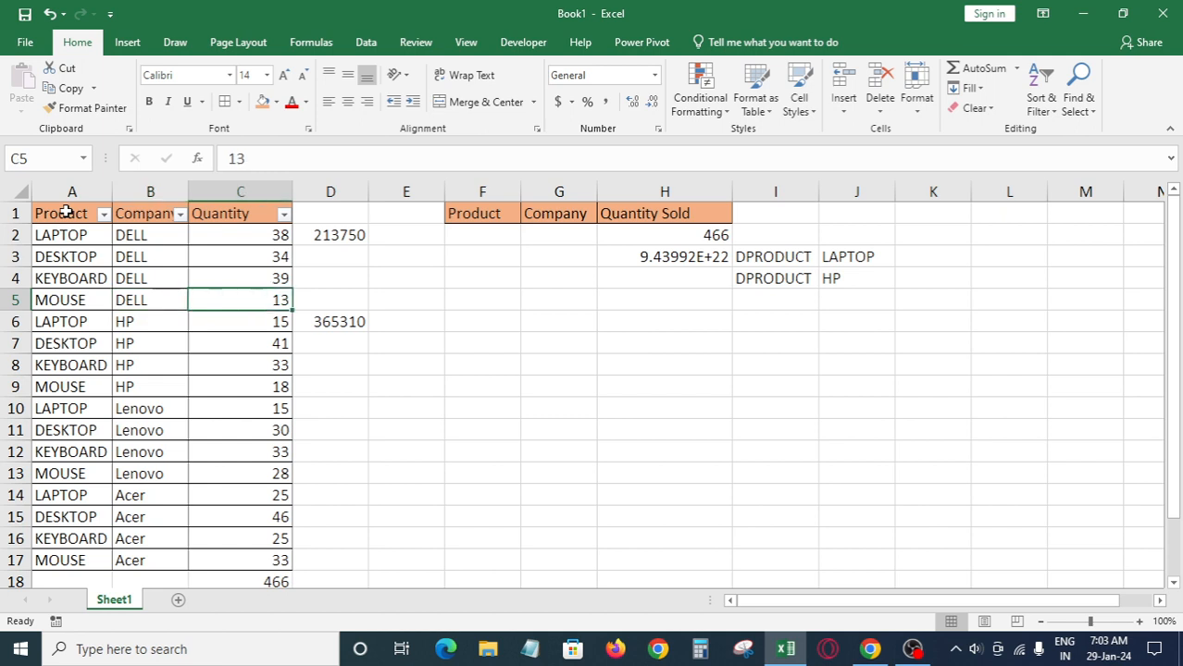
{"action": "key", "text": "Left"}
{"action": "key", "text": "Left"}
{"action": "key", "text": "Down"}
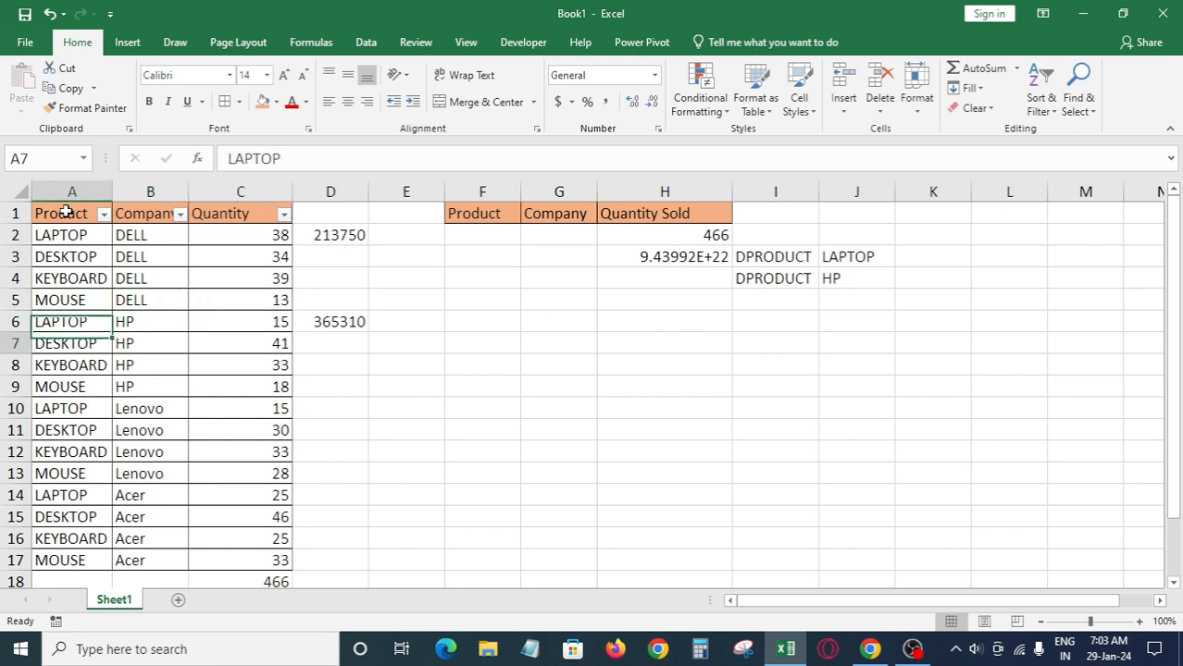
{"action": "key", "text": "Down"}
{"action": "key", "text": "Right"}
{"action": "key", "text": "Up"}
{"action": "key", "text": "Right"}
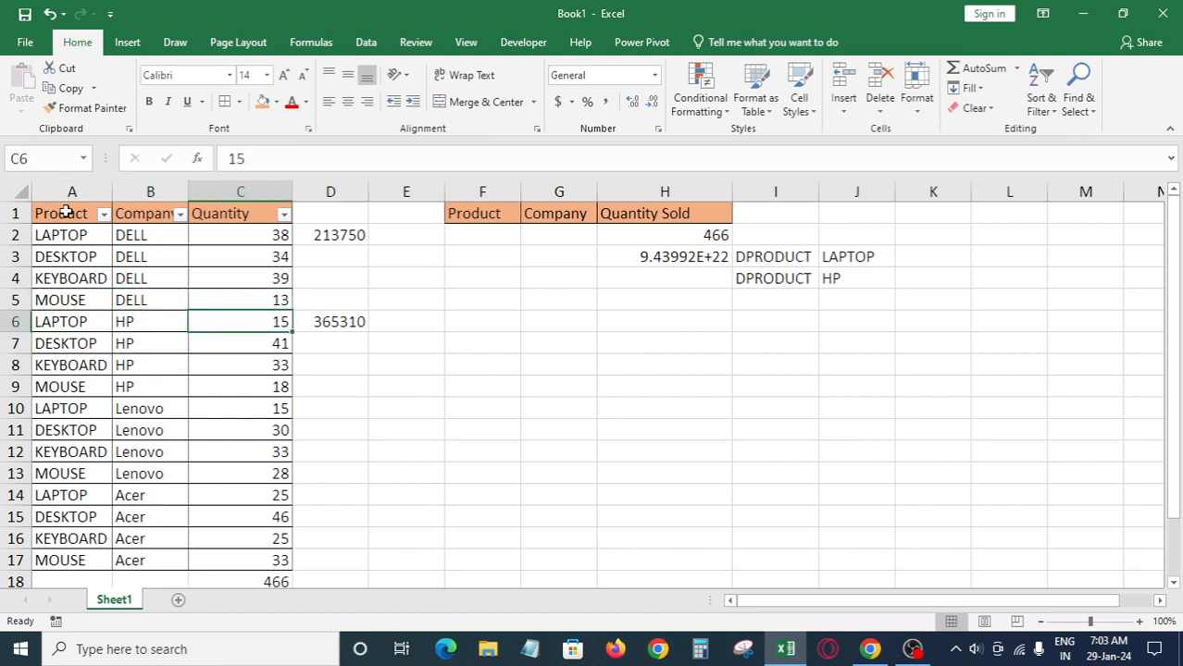
{"action": "key", "text": "Down"}
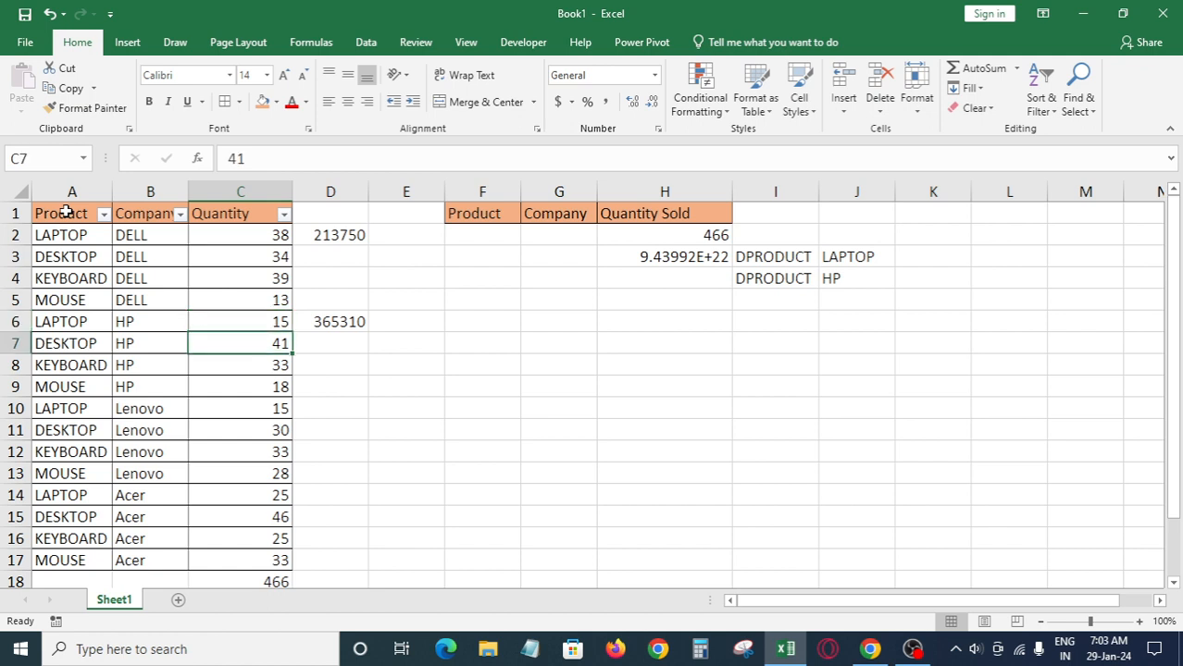
{"action": "key", "text": "Left"}
{"action": "key", "text": "Left"}
{"action": "key", "text": "Down"}
{"action": "key", "text": "Right"}
{"action": "key", "text": "Right"}
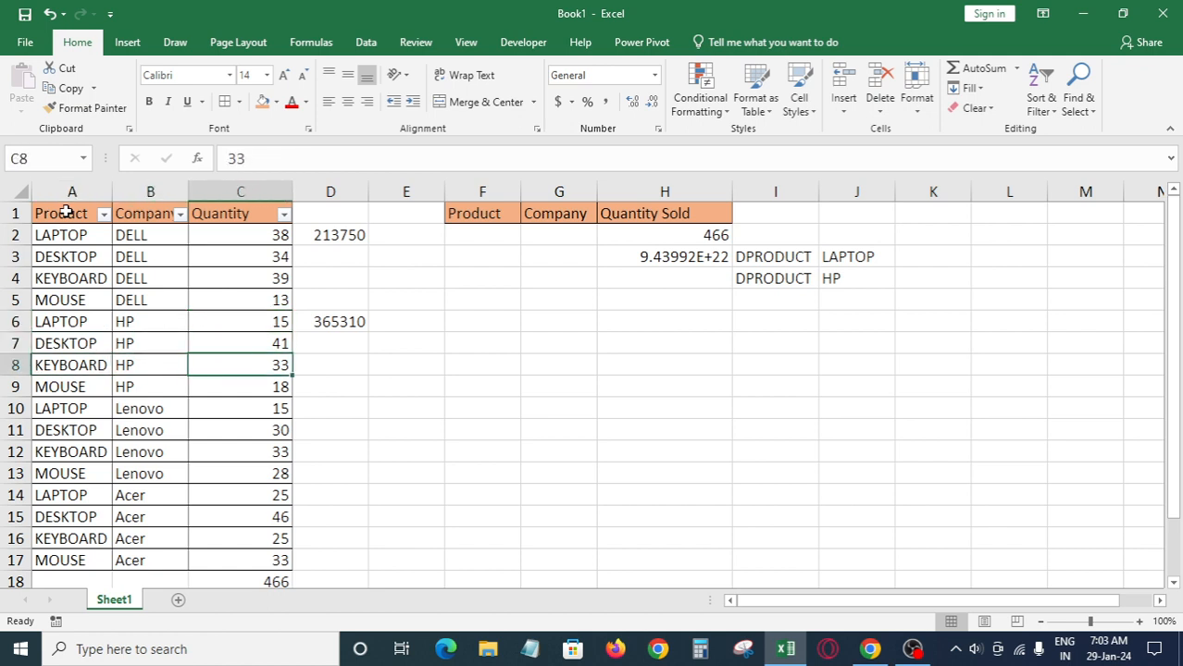
{"action": "key", "text": "Down"}
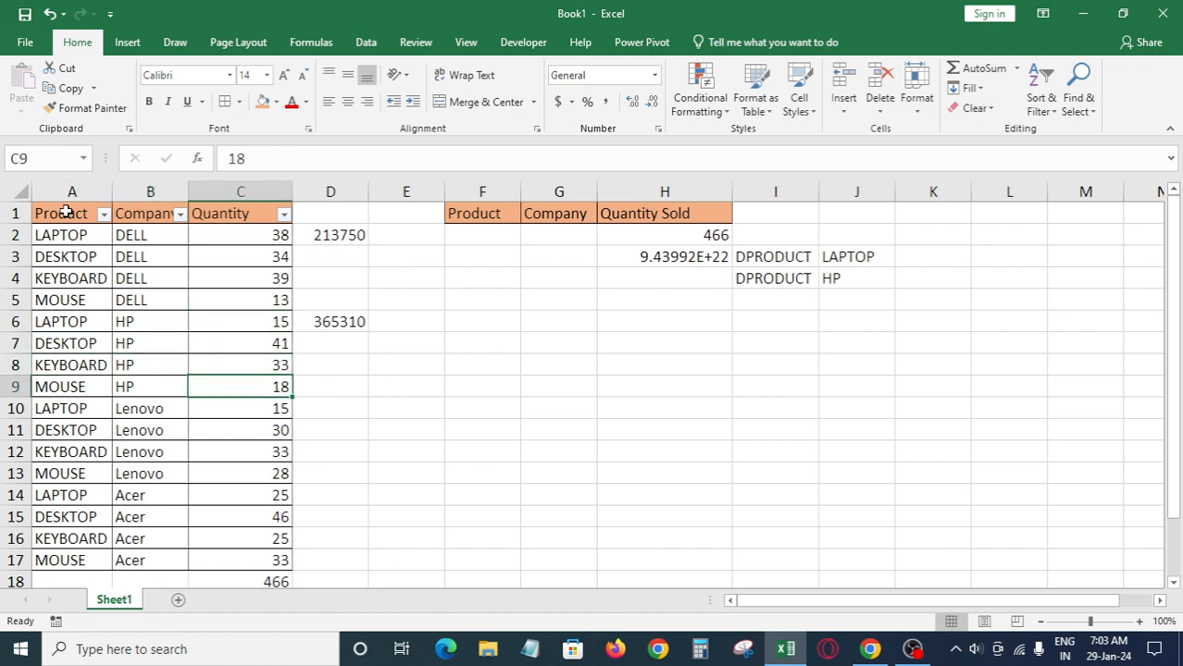
{"action": "key", "text": "Left"}
{"action": "key", "text": "Down"}
{"action": "key", "text": "Left"}
{"action": "key", "text": "Down"}
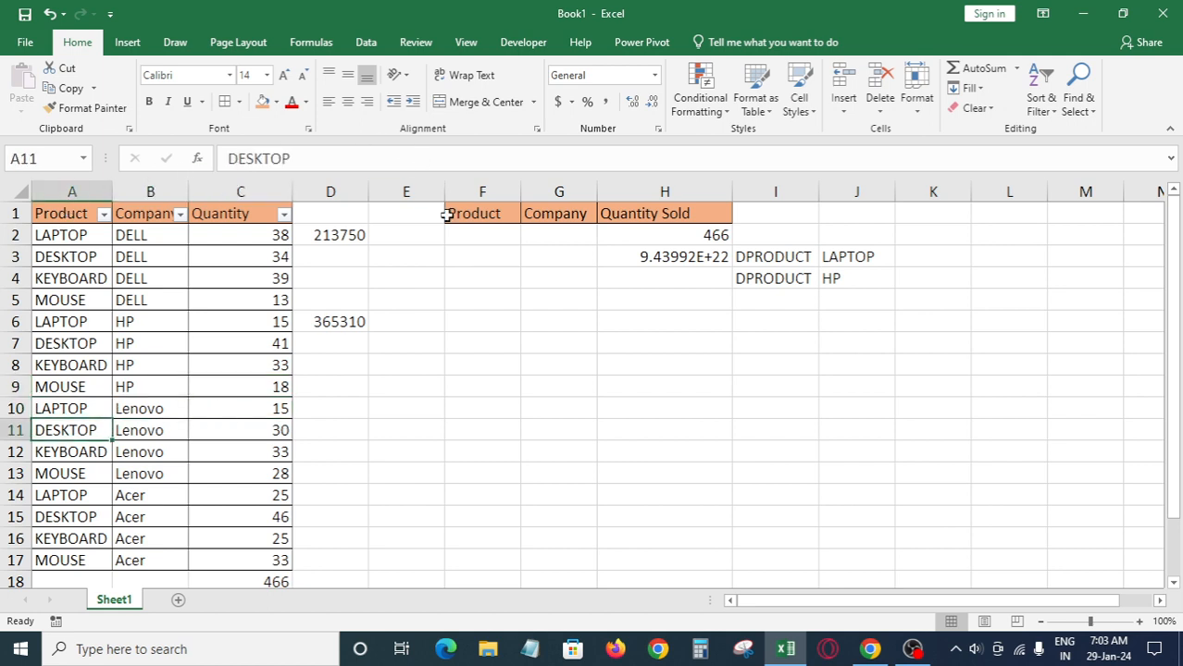
Clear the existing DSUM formula from the Quantity Sold cell H2
{"action": "left_click", "coordinate": [711, 239]}
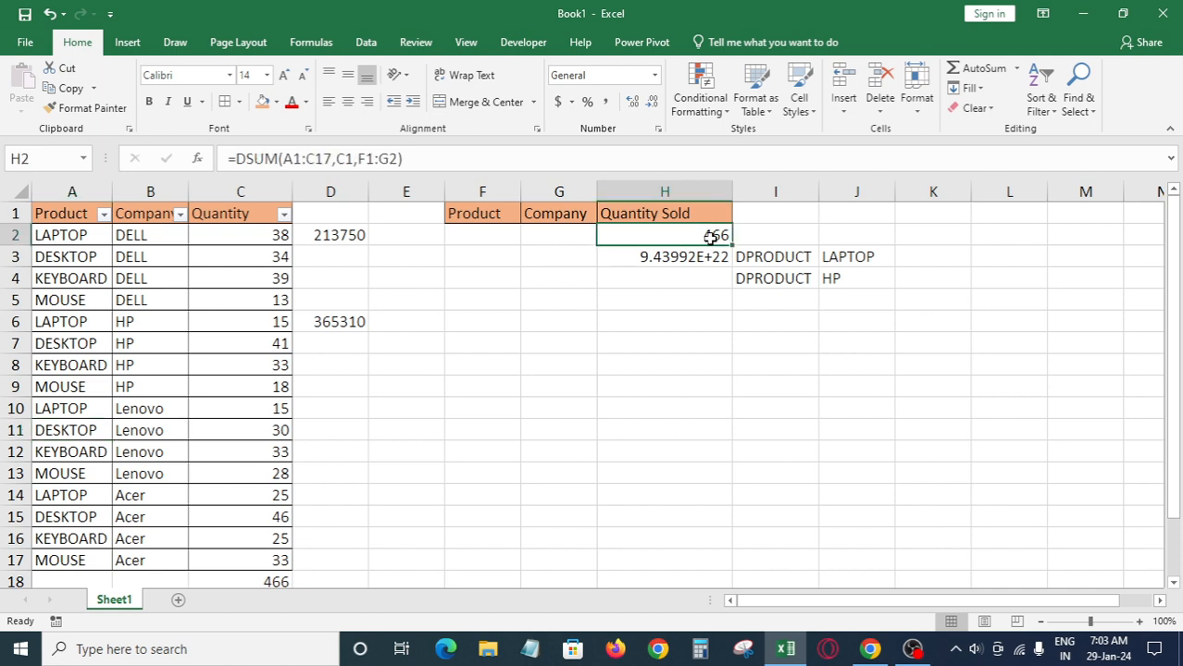
{"action": "key", "text": "Delete"}
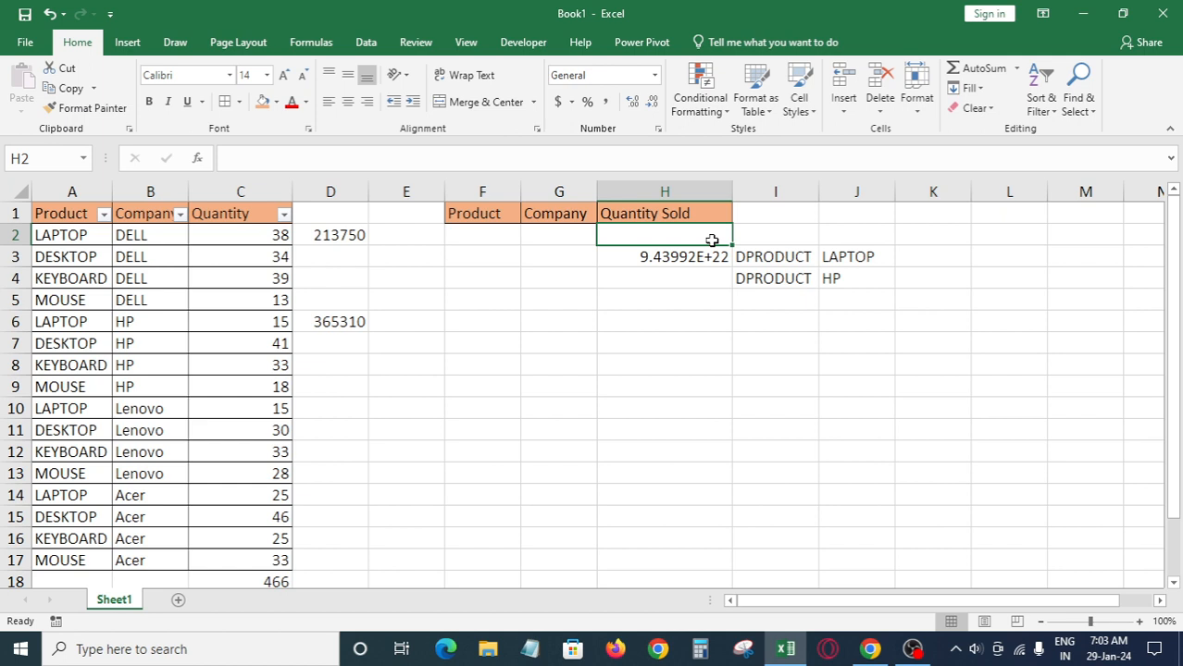
Review the empty Product and Company criteria cells and the first record in row 2, and return to cell H2
{"action": "key", "text": "Left"}
{"action": "key", "text": "Left"}
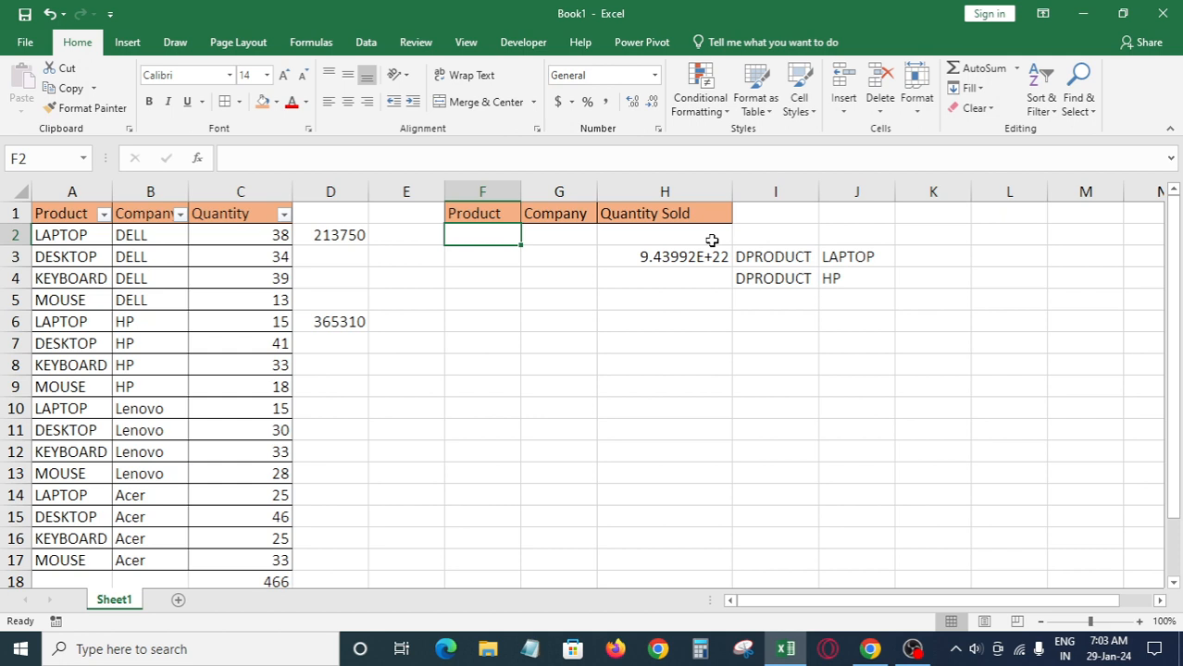
{"action": "key", "text": "Left"}
{"action": "key", "text": "Left"}
{"action": "key", "text": "Left"}
{"action": "key", "text": "Left"}
{"action": "key", "text": "Left"}
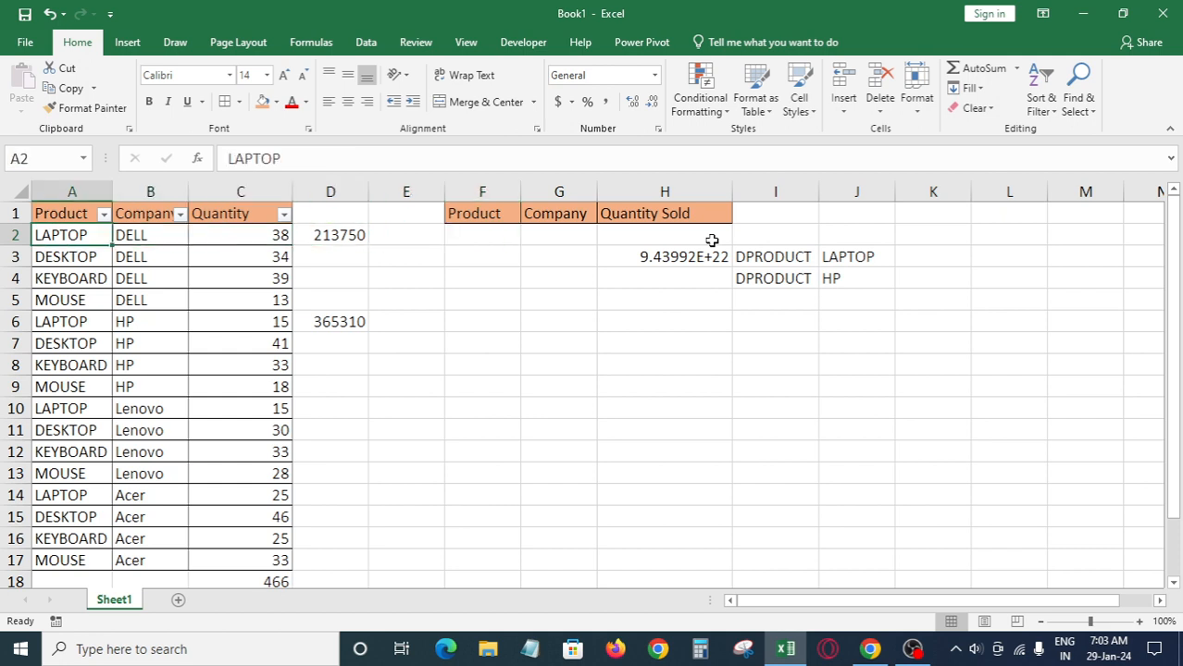
{"action": "key", "text": "Right"}
{"action": "key", "text": "Right"}
{"action": "key", "text": "Right"}
{"action": "key", "text": "Right"}
{"action": "key", "text": "Right"}
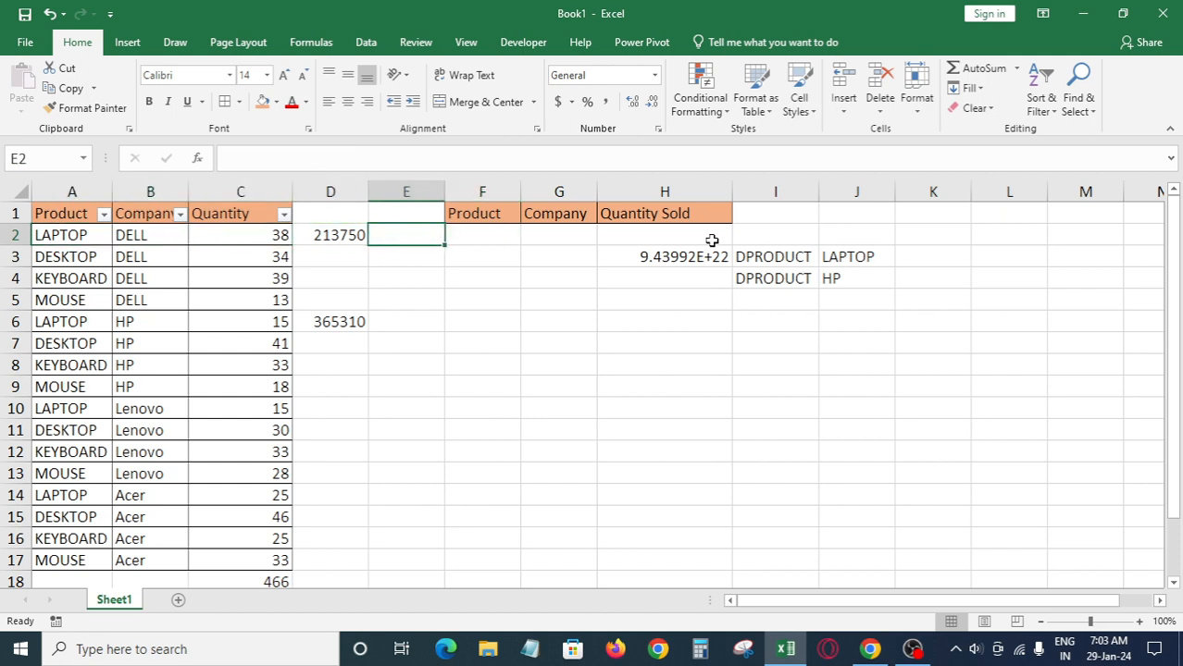
{"action": "key", "text": "Right"}
{"action": "key", "text": "Right"}
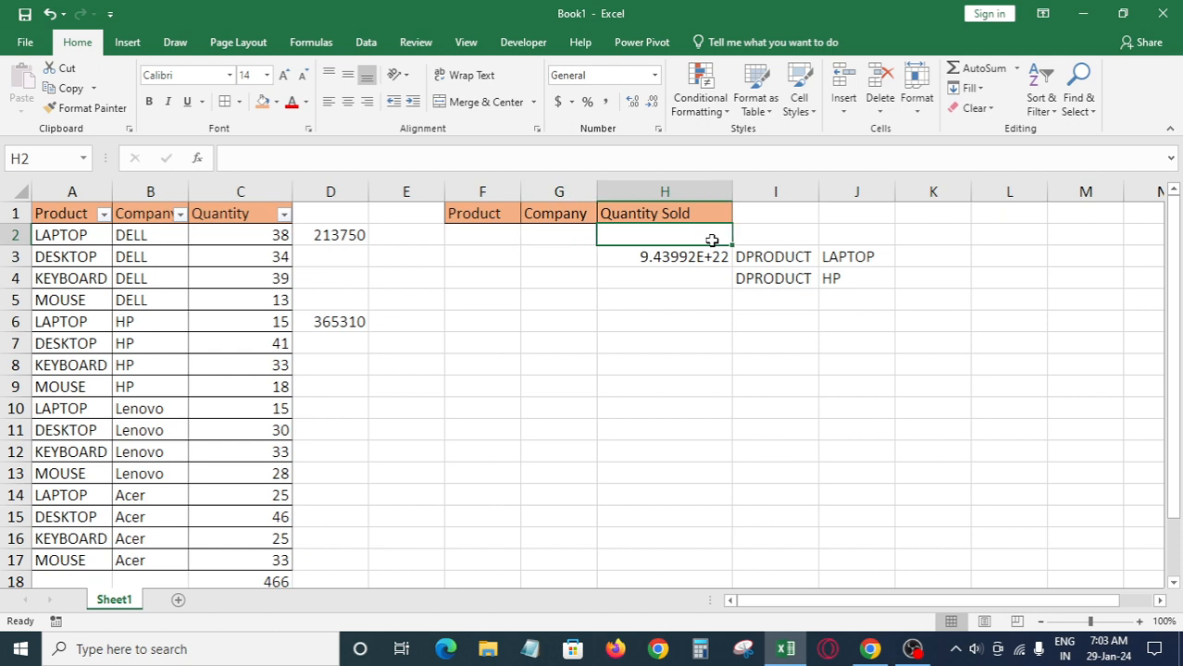
Start a DSUM formula in cell H2 with the whole table A1:C17, including its headers, as the database
{"action": "type", "text": "="}
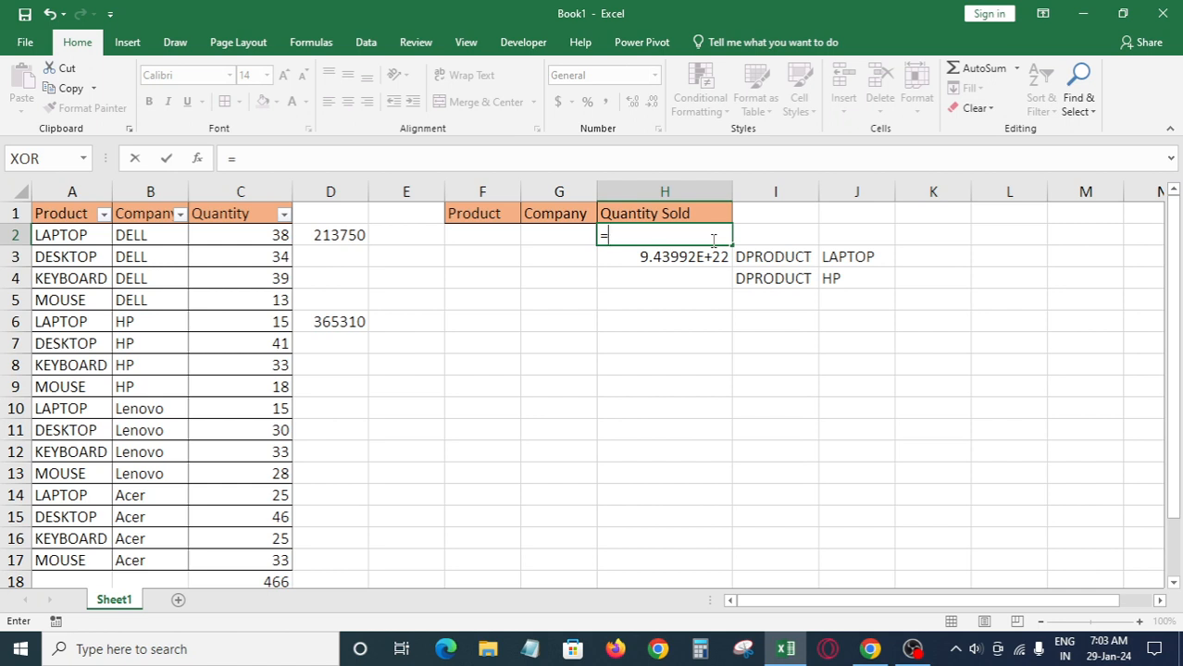
{"action": "type", "text": "d"}
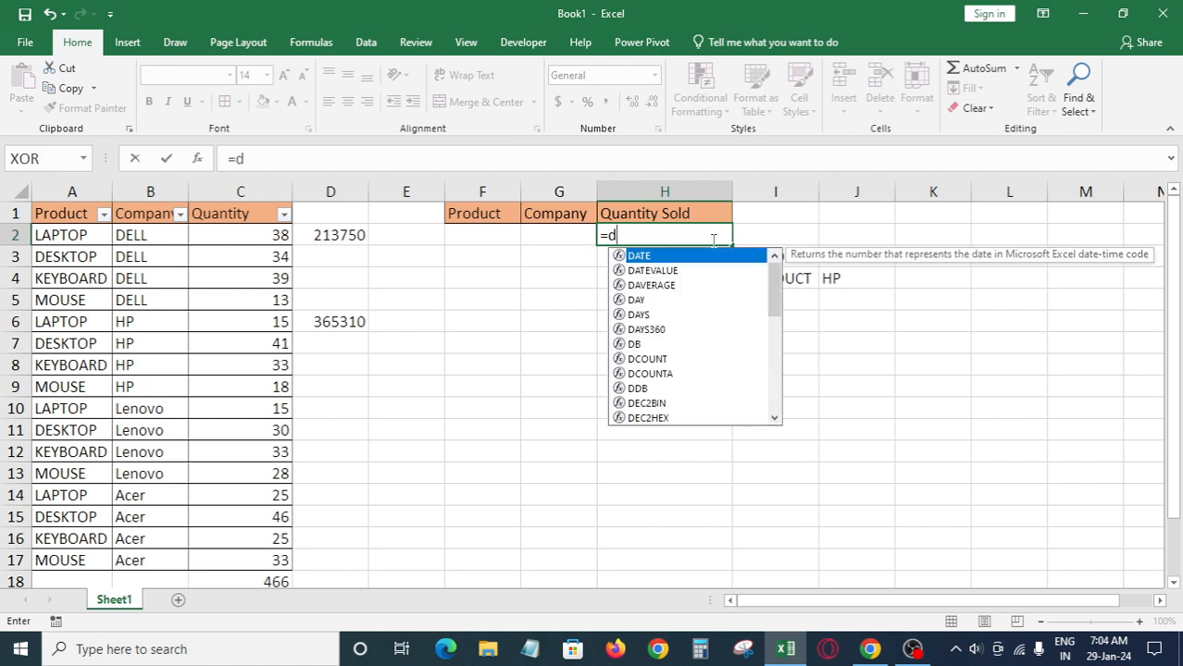
{"action": "type", "text": "su"}
{"action": "key", "text": "Tab"}
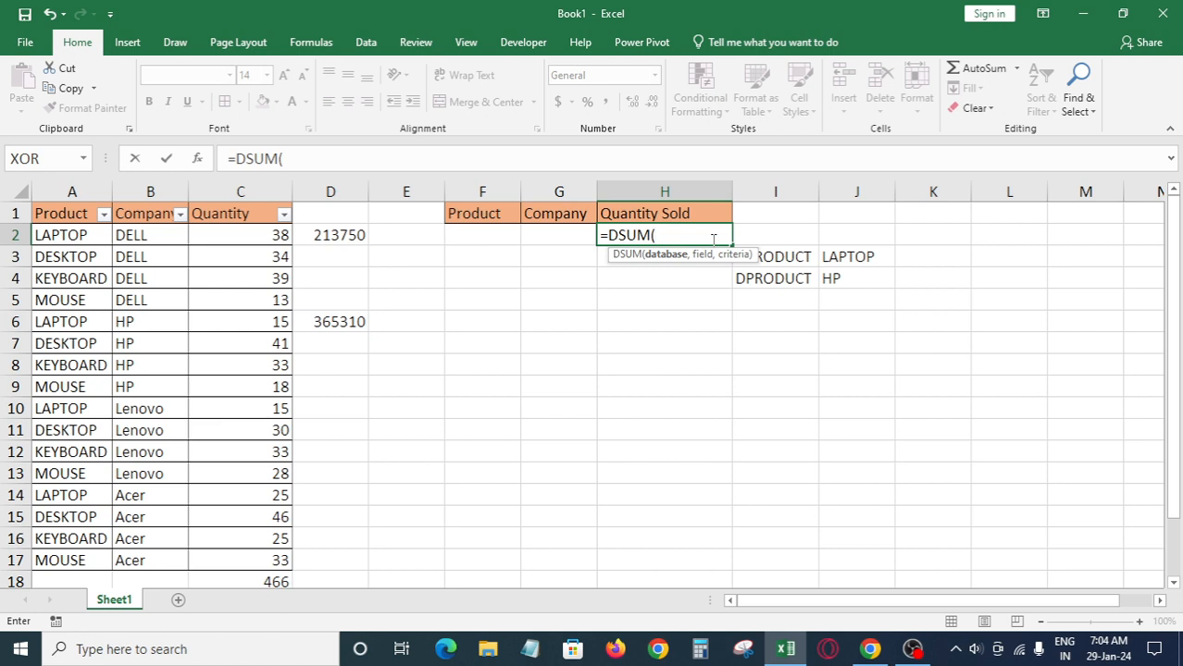
{"action": "key", "text": "ctrl+Left"}
{"action": "key", "text": "ctrl+Left"}
{"action": "key", "text": "Up"}
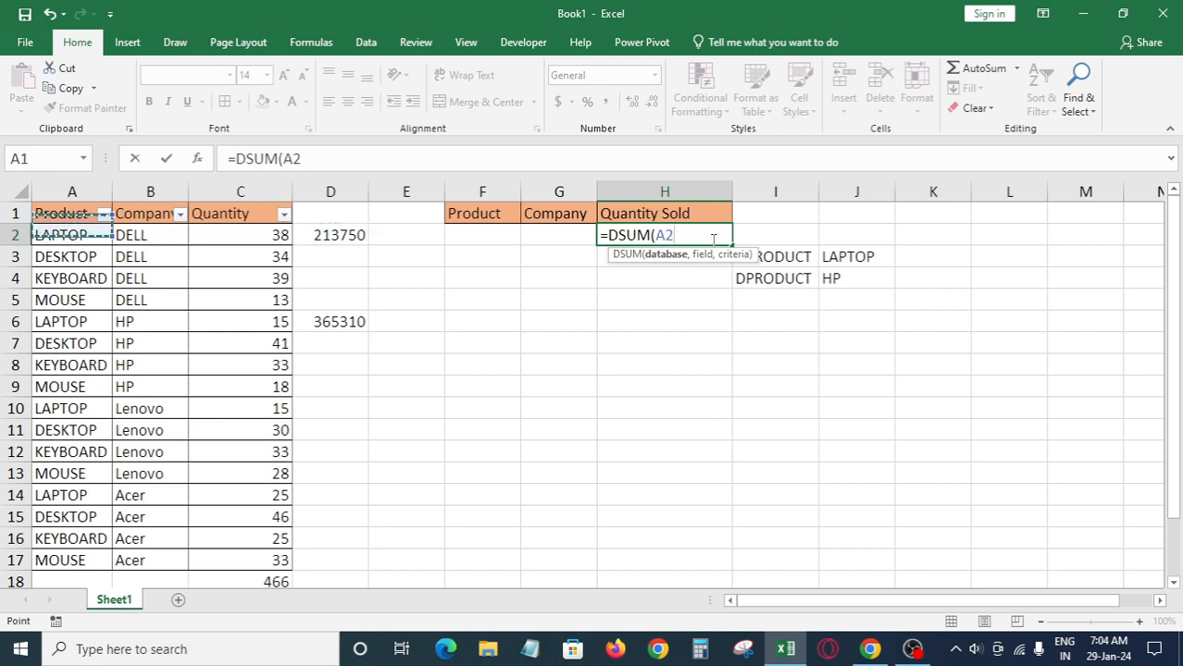
{"action": "key", "text": "shift+Right"}
{"action": "key", "text": "shift+Right"}
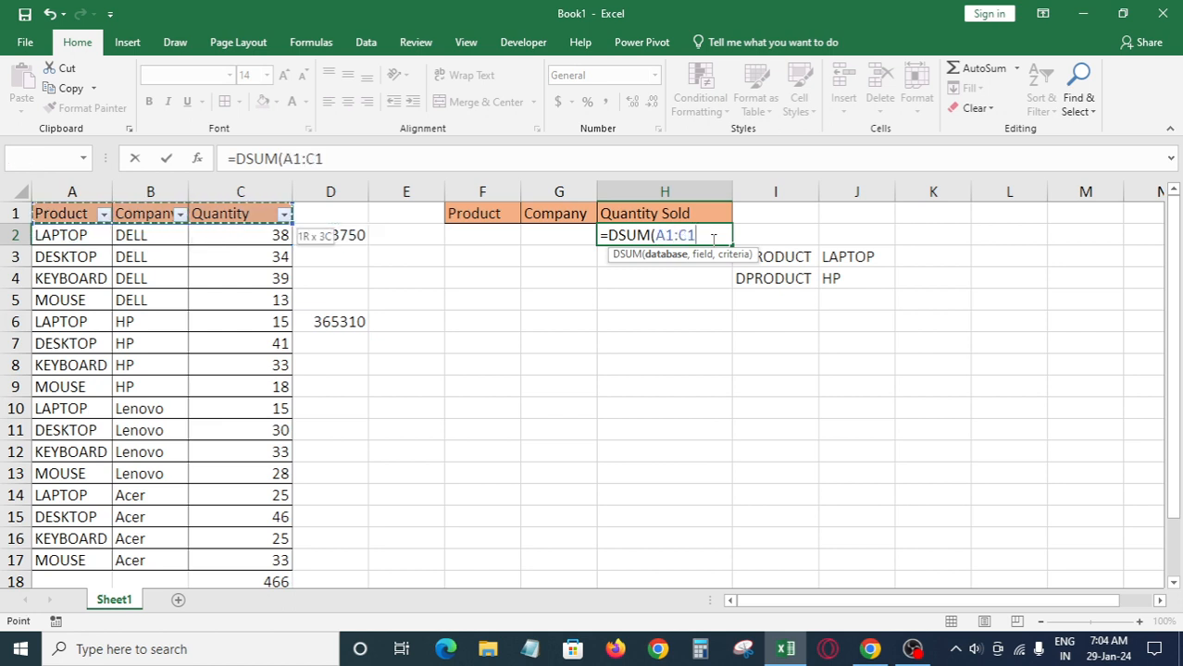
{"action": "key", "text": "ctrl+shift+Down"}
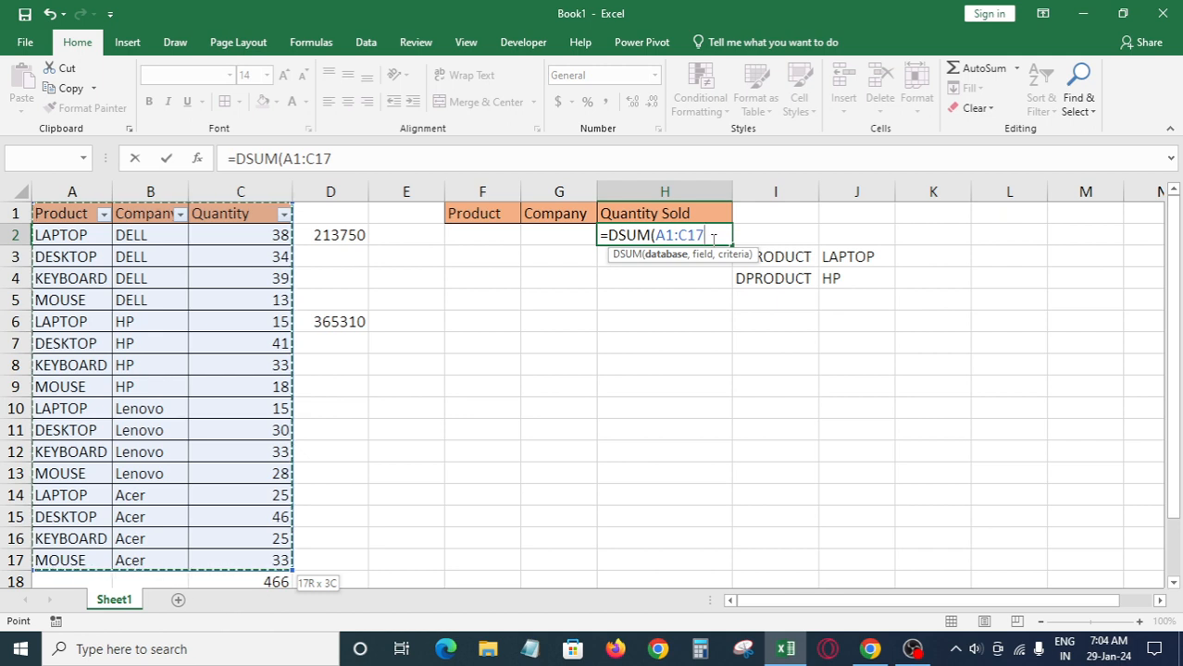
{"action": "type", "text": ","}
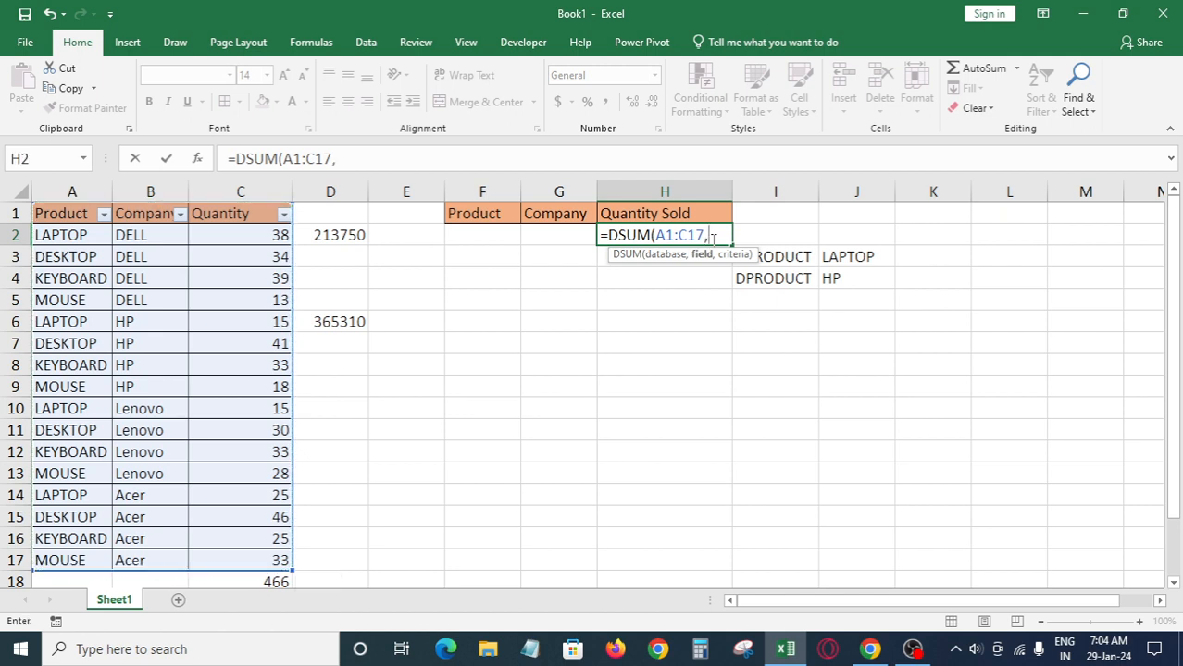
Set the Quantity header C1 as the field argument of the DSUM formula
{"action": "key", "text": "Left"}
{"action": "key", "text": "Left"}
{"action": "key", "text": "Left"}
{"action": "key", "text": "Left"}
{"action": "key", "text": "Left"}
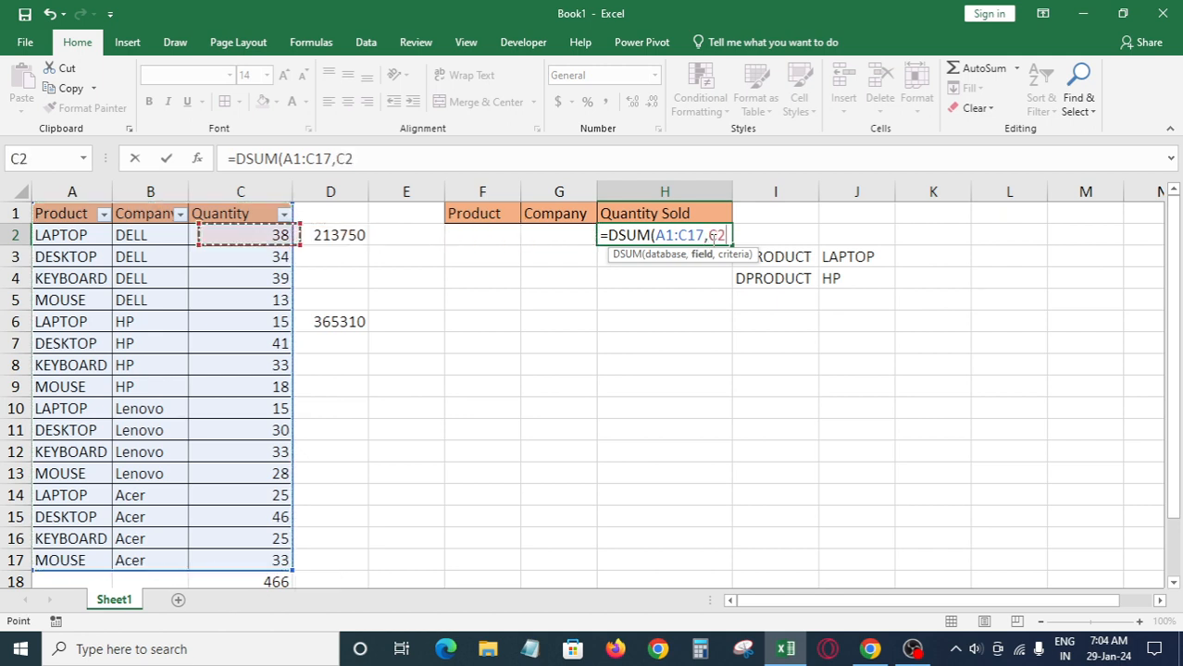
{"action": "key", "text": "Up"}
{"action": "type", "text": ","}
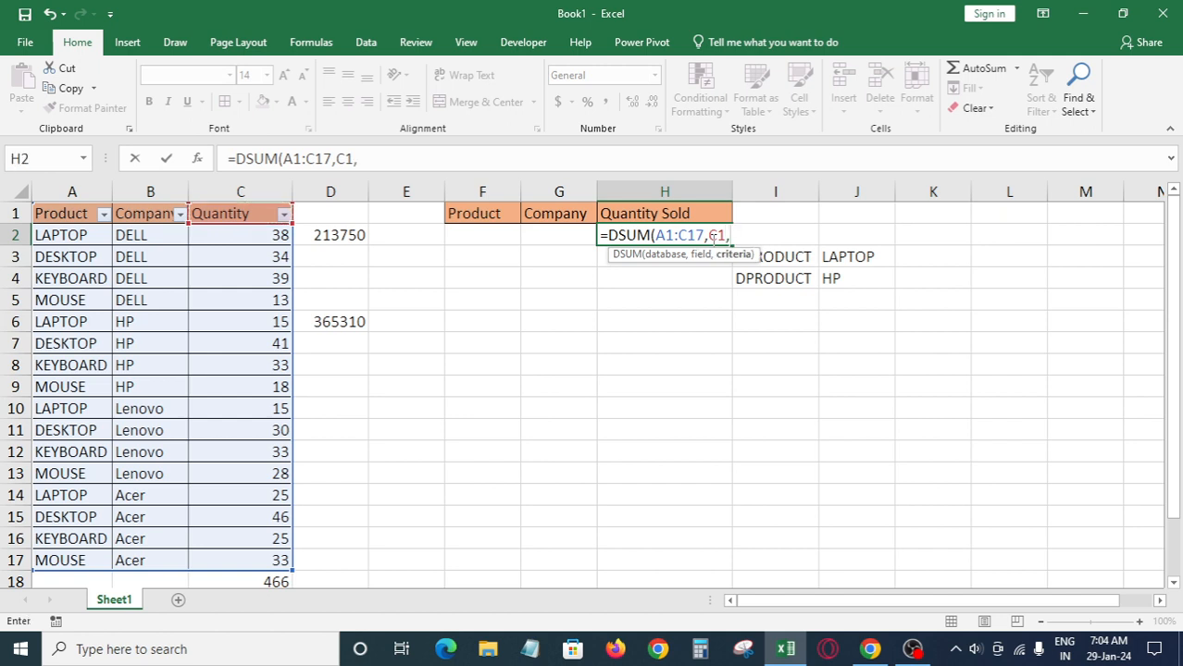
Set F1:G2 as the criteria range and complete the formula =DSUM(A1:C17,C1,F1:G2) in cell H2
{"action": "key", "text": "Left"}
{"action": "key", "text": "Left"}
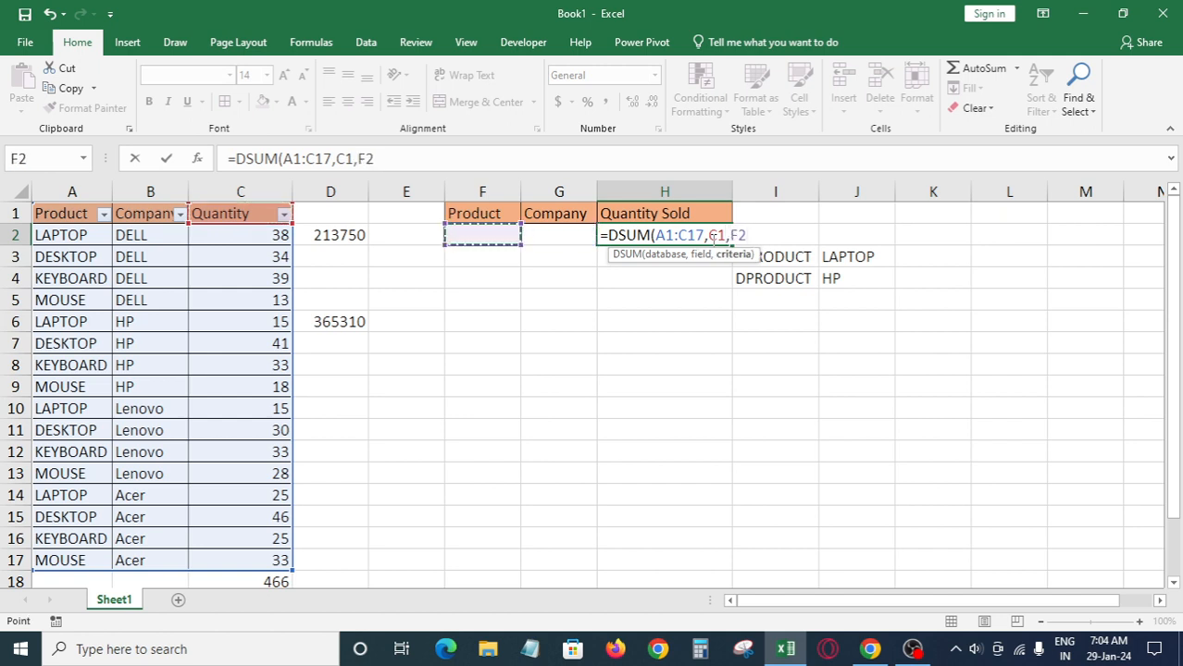
{"action": "key", "text": "Up"}
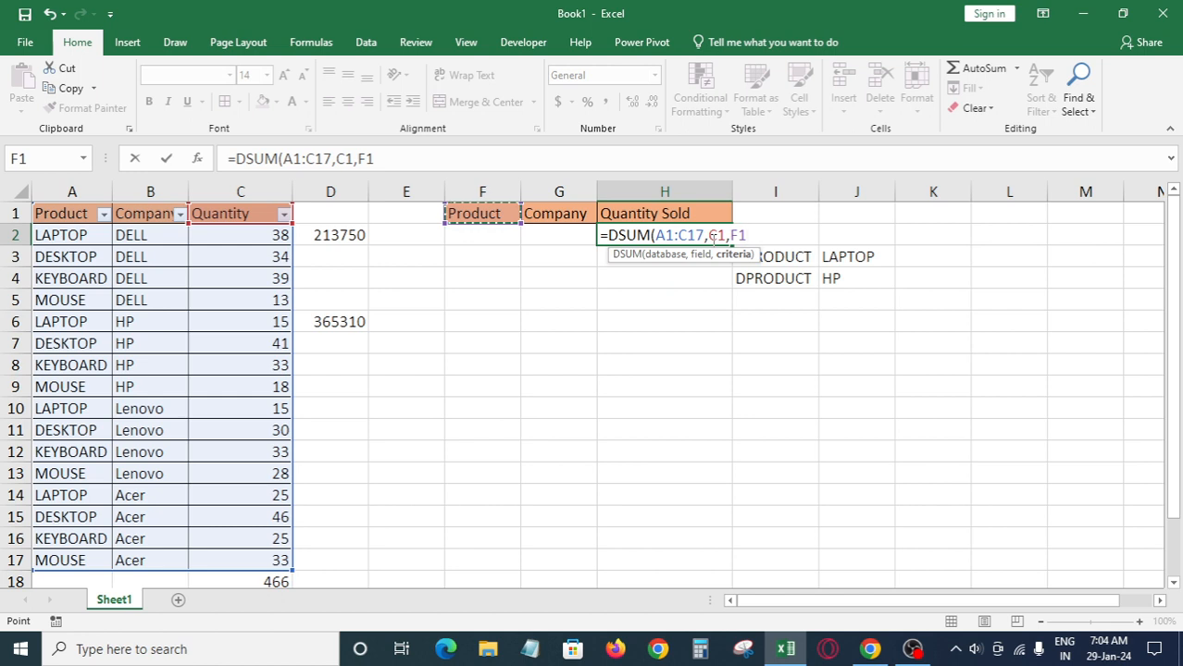
{"action": "key", "text": "shift+Right"}
{"action": "key", "text": "shift+Down"}
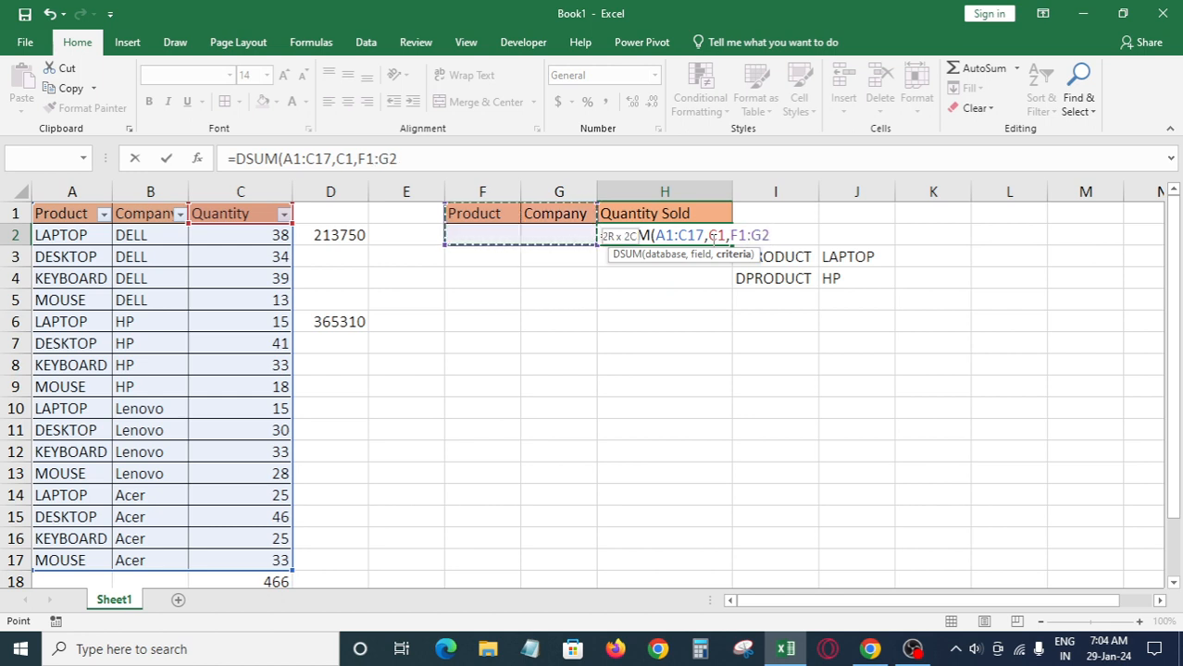
{"action": "type", "text": ")"}
{"action": "key", "text": "Return"}
Compare the DSUM result in H2 with the SUM formula below the Quantity column in C18, leaving that formula unedited
{"action": "left_click", "coordinate": [710, 238]}
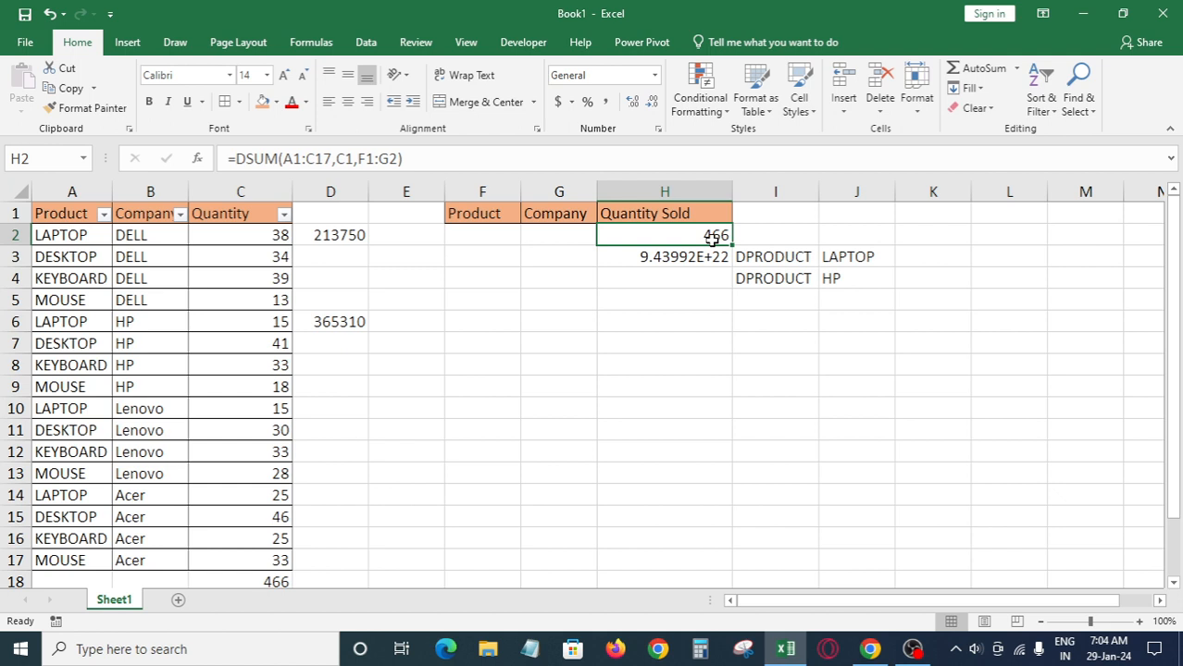
{"action": "key", "text": "Left"}
{"action": "key", "text": "Left"}
{"action": "key", "text": "Left"}
{"action": "key", "text": "Left"}
{"action": "key", "text": "Left"}
{"action": "key", "text": "Left"}
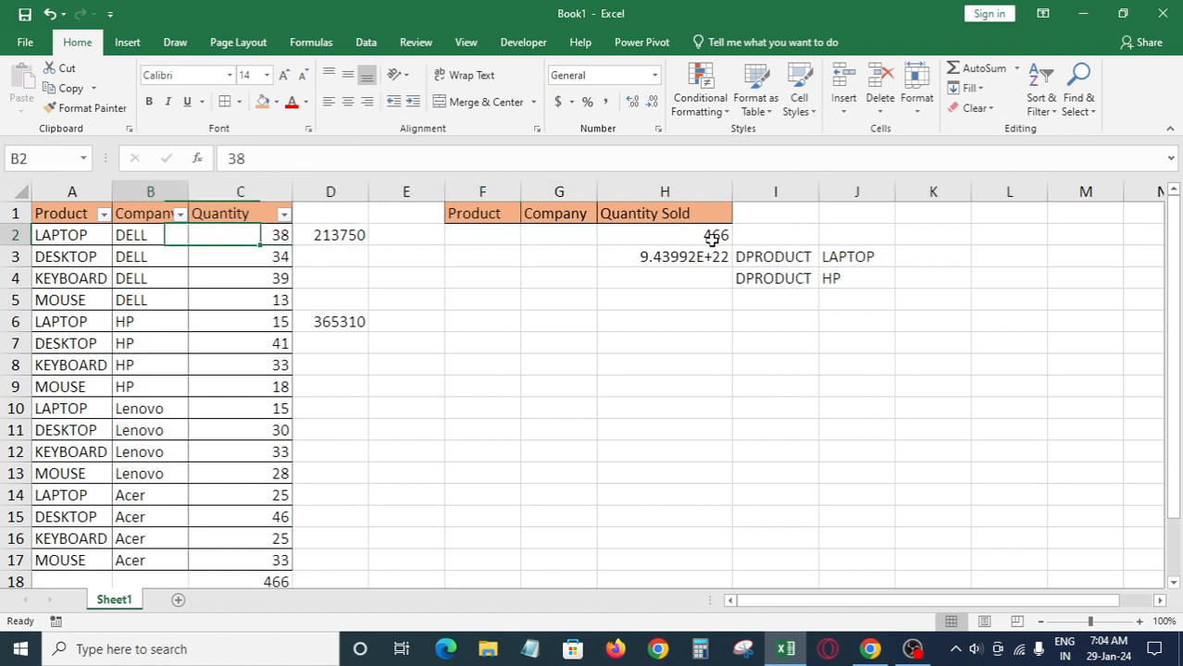
{"action": "key", "text": "Left"}
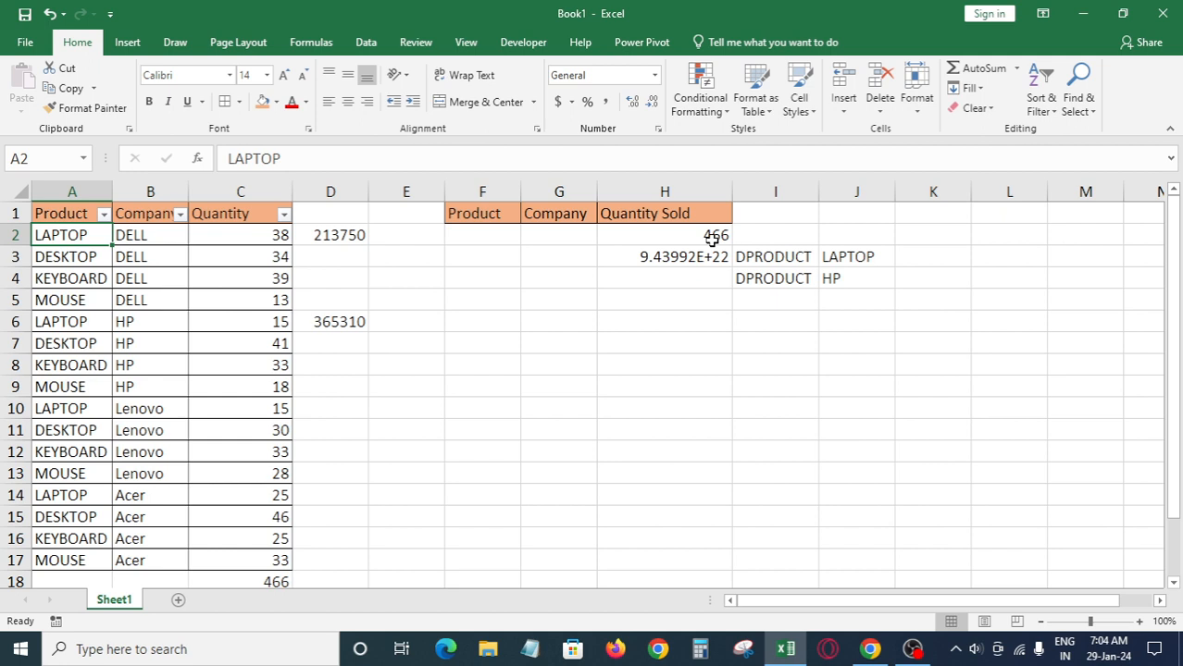
{"action": "key", "text": "ctrl+Down"}
{"action": "key", "text": "Right"}
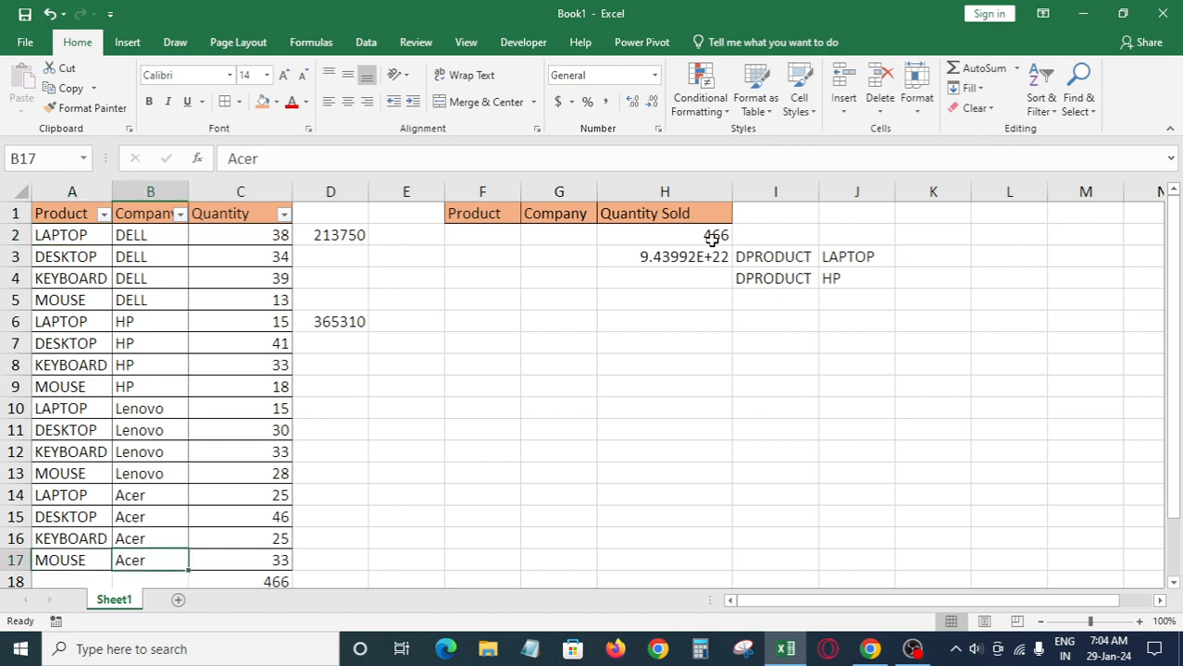
{"action": "key", "text": "Right"}
{"action": "key", "text": "Down"}
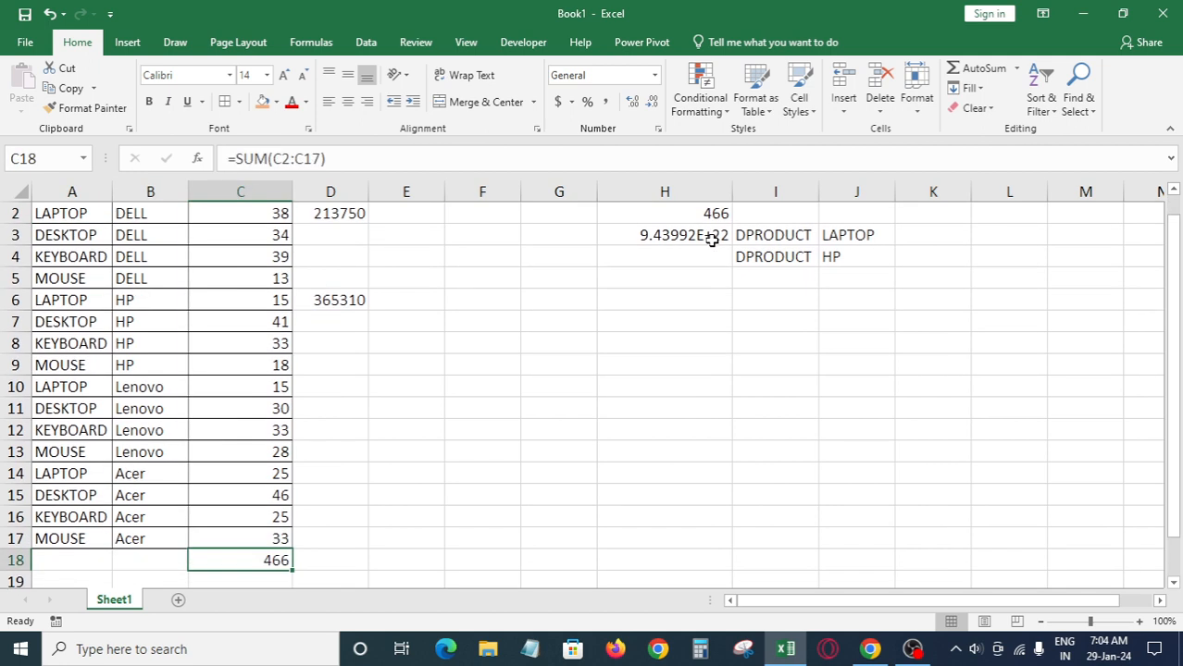
{"action": "key", "text": "F2"}
{"action": "key", "text": "Escape"}
Review the full extent of the product names in A2:A17, and return to the first record's company
{"action": "key", "text": "ctrl+Up"}
{"action": "key", "text": "Down"}
{"action": "key", "text": "Left"}
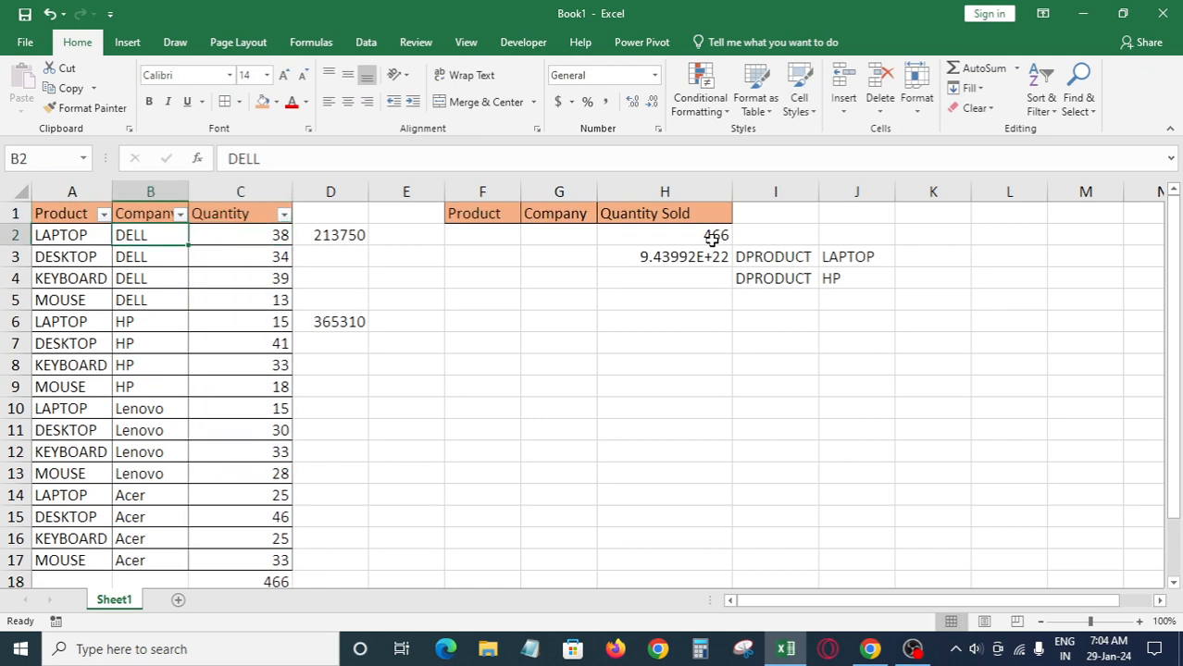
{"action": "key", "text": "Left"}
{"action": "key", "text": "ctrl+shift+Down"}
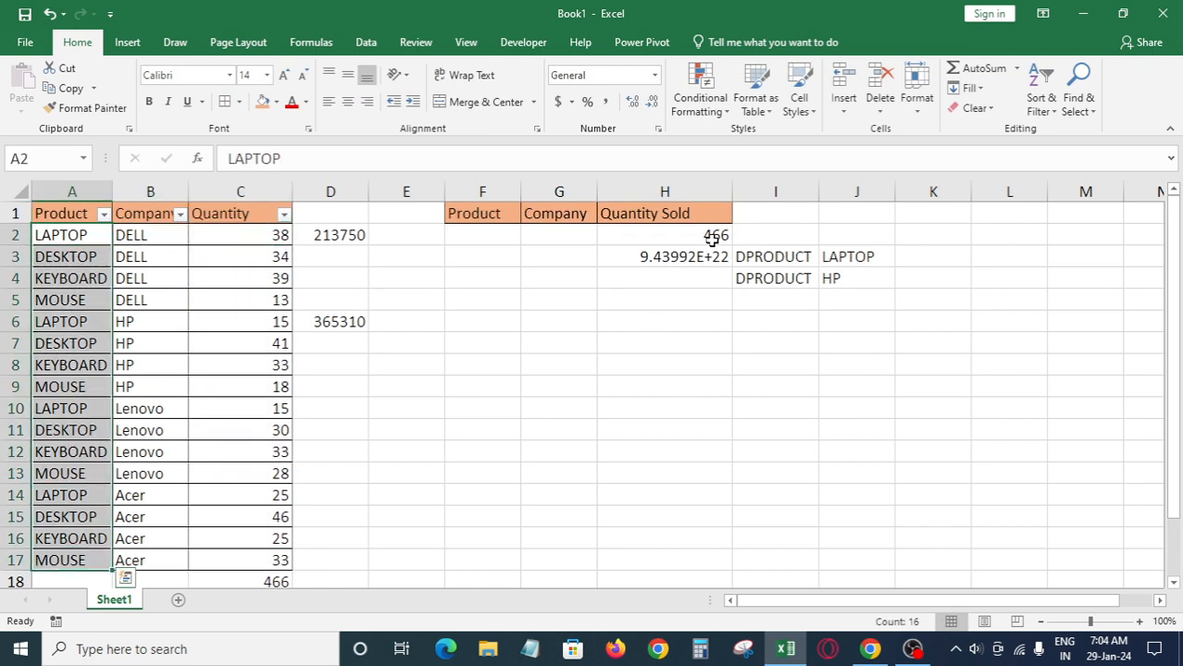
{"action": "key", "text": "Up"}
{"action": "key", "text": "Down"}
{"action": "key", "text": "Right"}
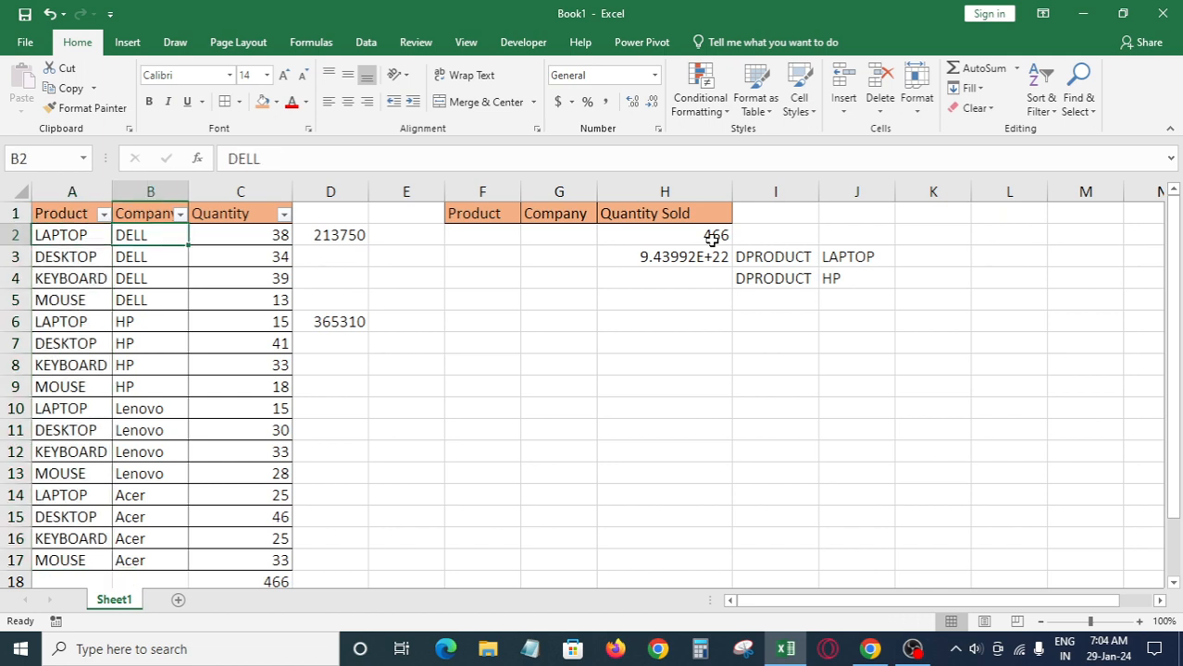
Enter LAPTOP as the Product criterion in F2 and check the DSUM formula in H2
{"action": "key", "text": "Right"}
{"action": "key", "text": "Right"}
{"action": "key", "text": "Right"}
{"action": "key", "text": "Right"}
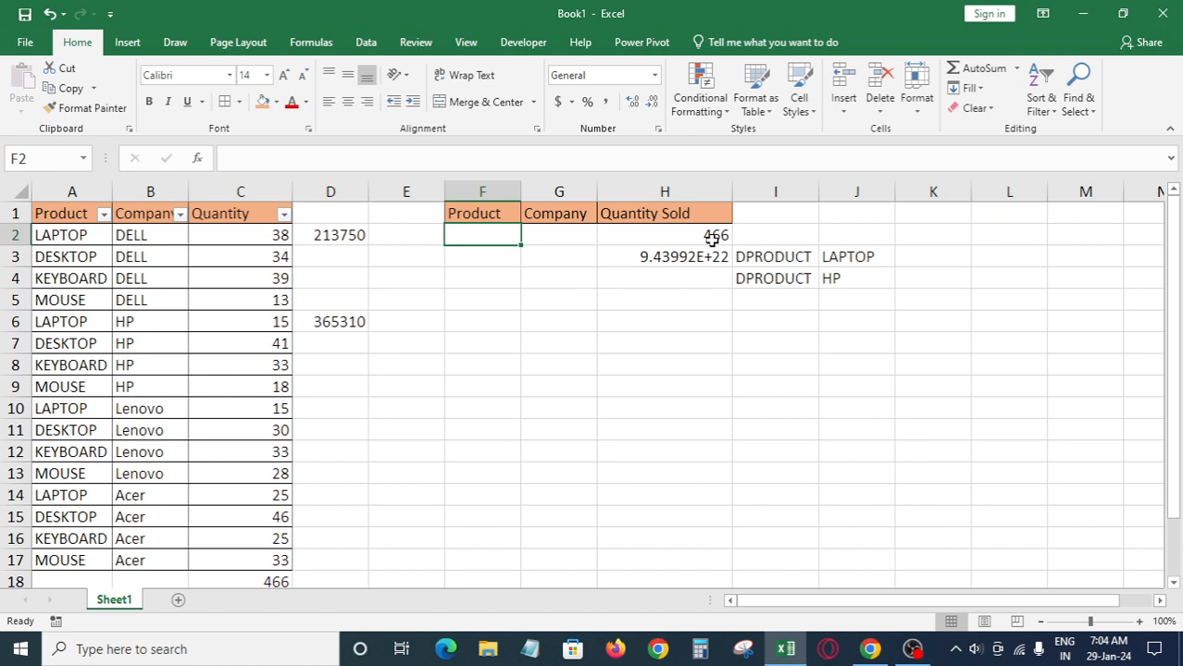
{"action": "type", "text": "LA"}
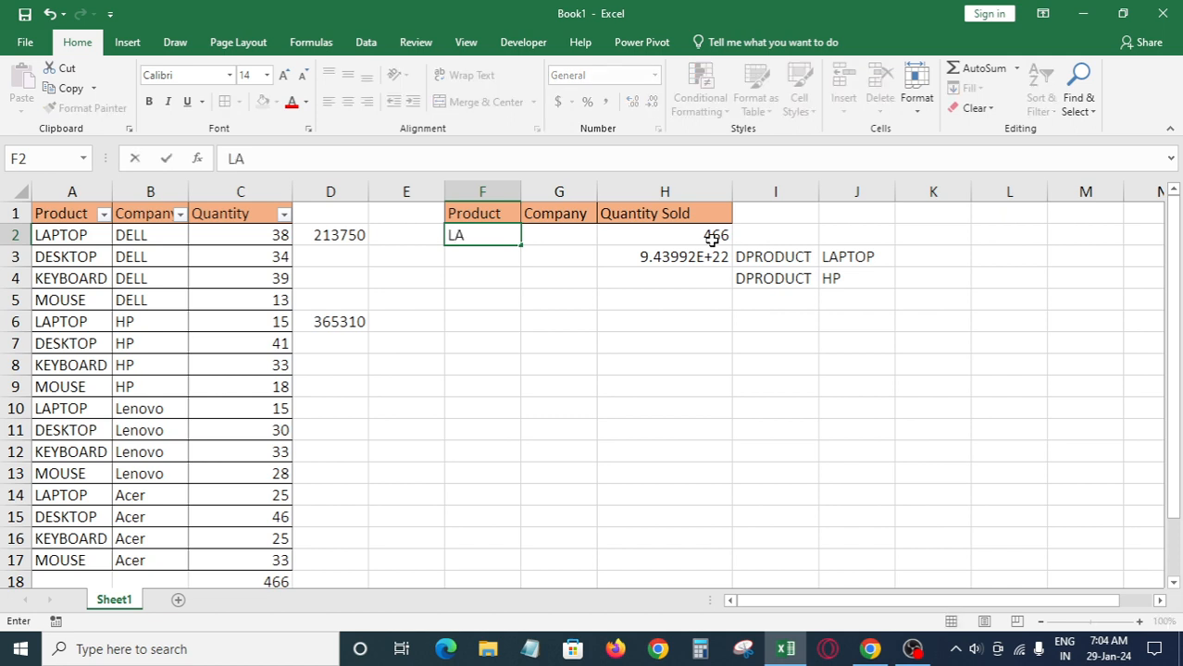
{"action": "type", "text": "PTOP"}
{"action": "key", "text": "Return"}
{"action": "key", "text": "Up"}
{"action": "key", "text": "Right"}
{"action": "key", "text": "Right"}
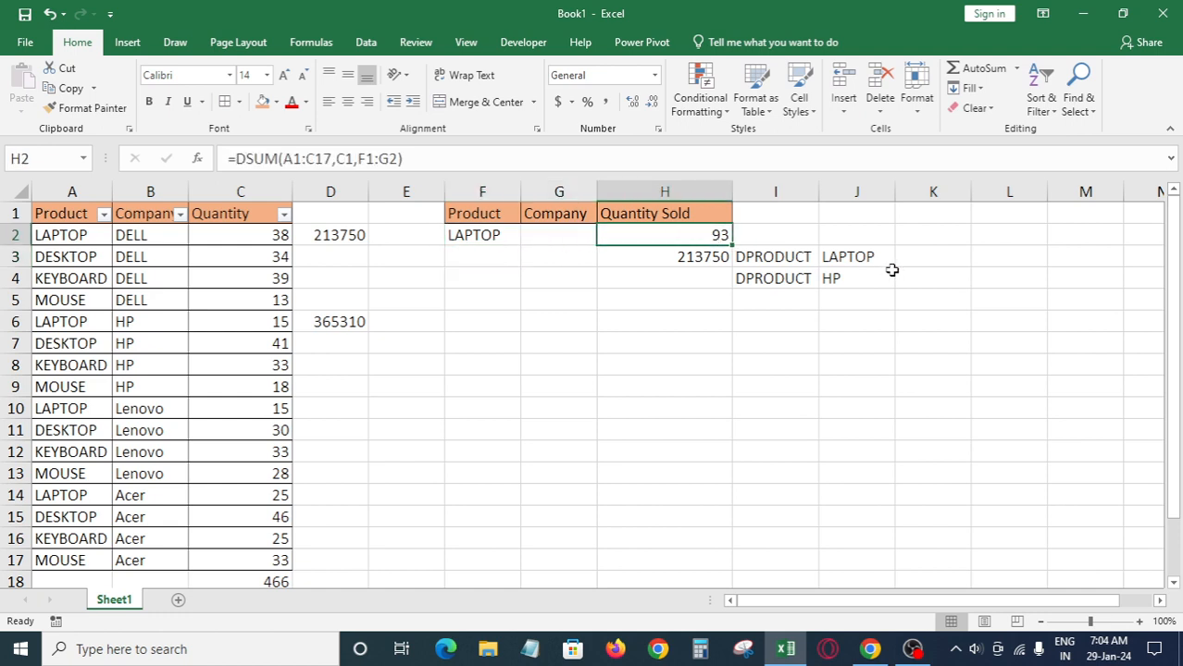
Filter the Product column of the data table to show only the LAPTOP records
{"action": "key", "text": "Left"}
{"action": "key", "text": "Left"}
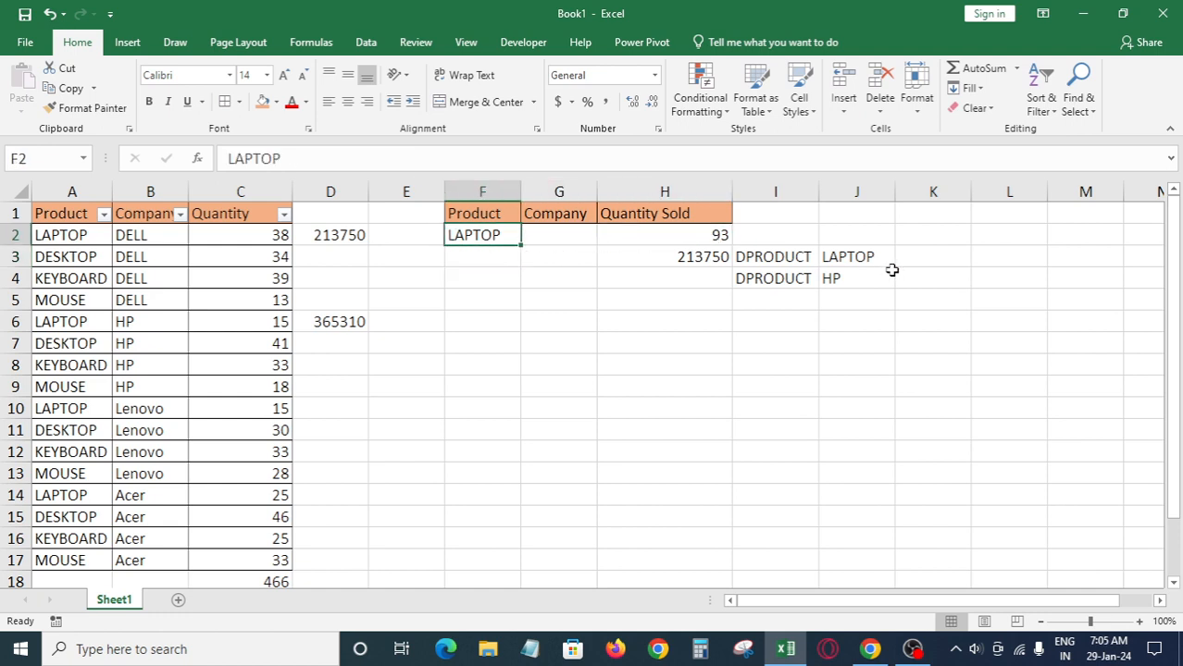
{"action": "key", "text": "Left"}
{"action": "key", "text": "Up"}
{"action": "key", "text": "Left"}
{"action": "key", "text": "Left"}
{"action": "key", "text": "Left"}
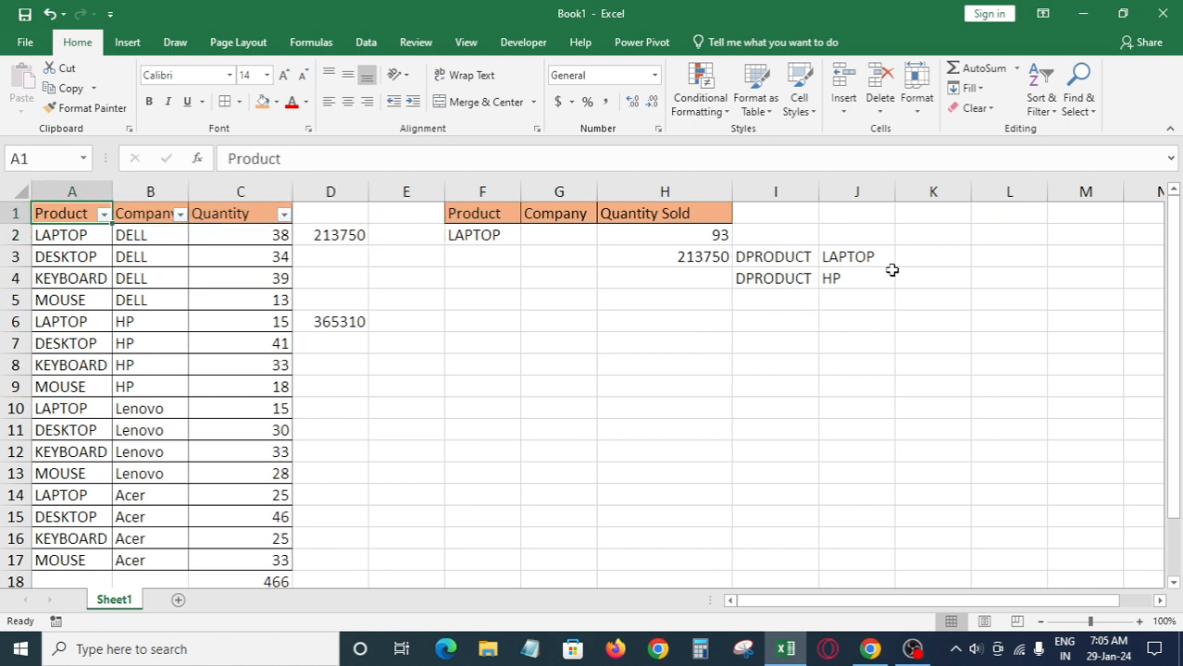
{"action": "key", "text": "alt+Down"}
{"action": "key", "text": "Down"}
{"action": "key", "text": "Down"}
{"action": "key", "text": "Down"}
{"action": "key", "text": "Down"}
{"action": "key", "text": "Down"}
{"action": "key", "text": "Down"}
{"action": "key", "text": "Up"}
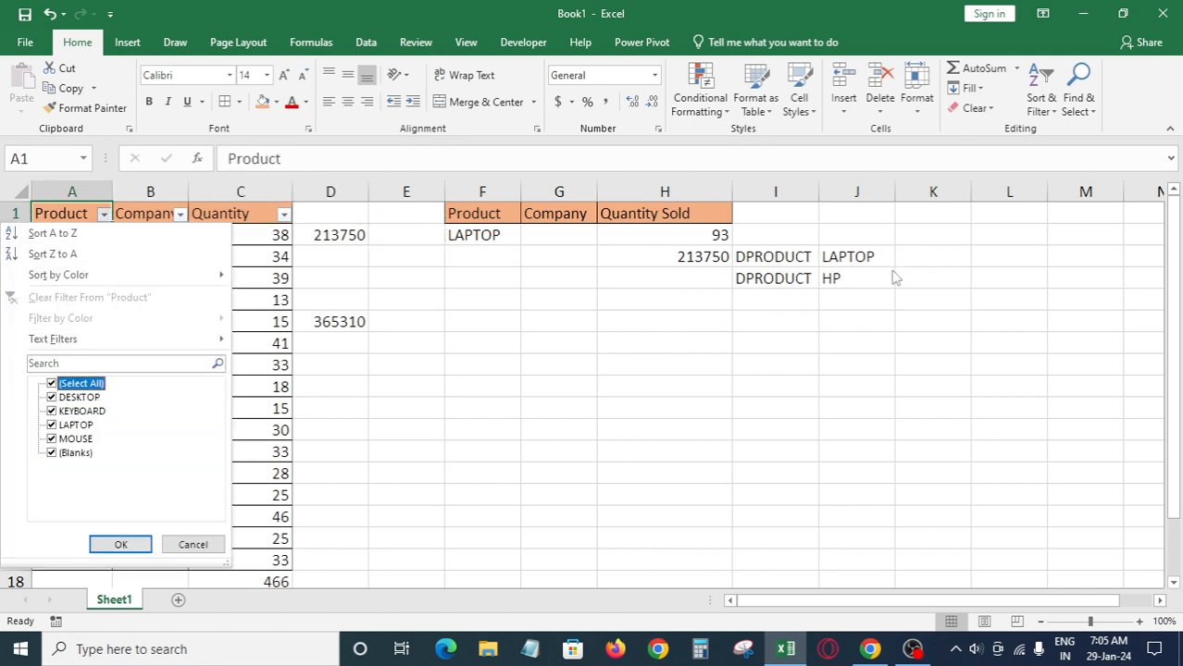
{"action": "key", "text": "space"}
{"action": "key", "text": "Down"}
{"action": "key", "text": "Down"}
{"action": "key", "text": "Down"}
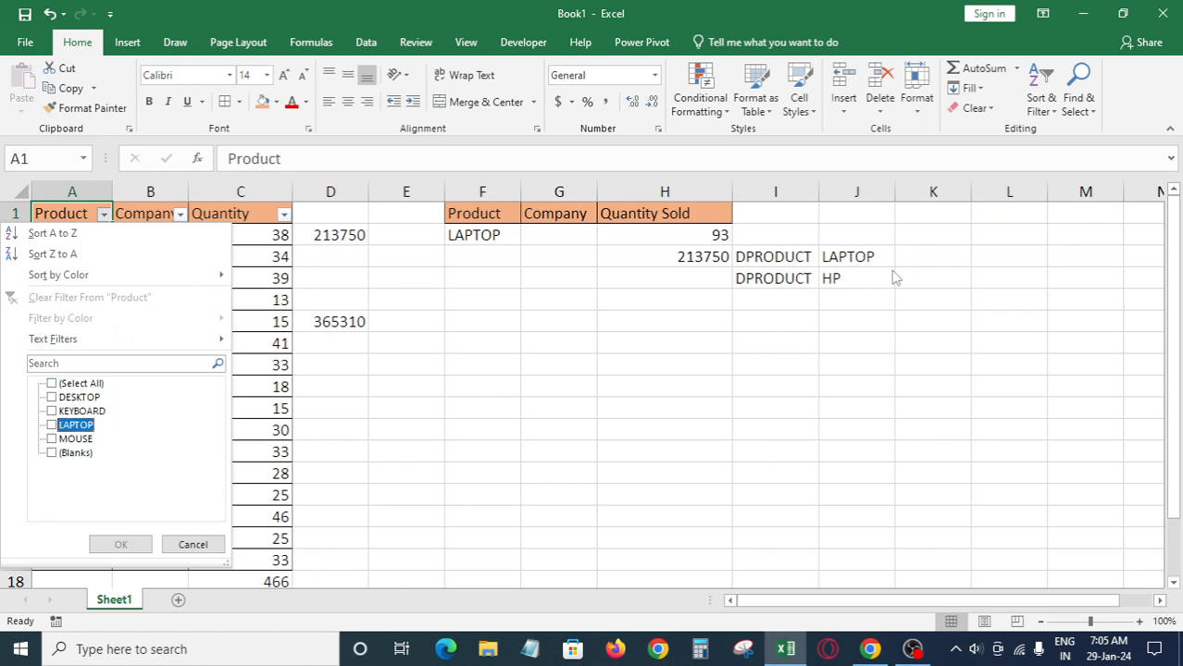
{"action": "key", "text": "space"}
{"action": "key", "text": "Return"}
Select the filtered LAPTOP quantities from C2 down to C14 to compare their sum with the DSUM result
{"action": "key", "text": "Down"}
{"action": "key", "text": "Right"}
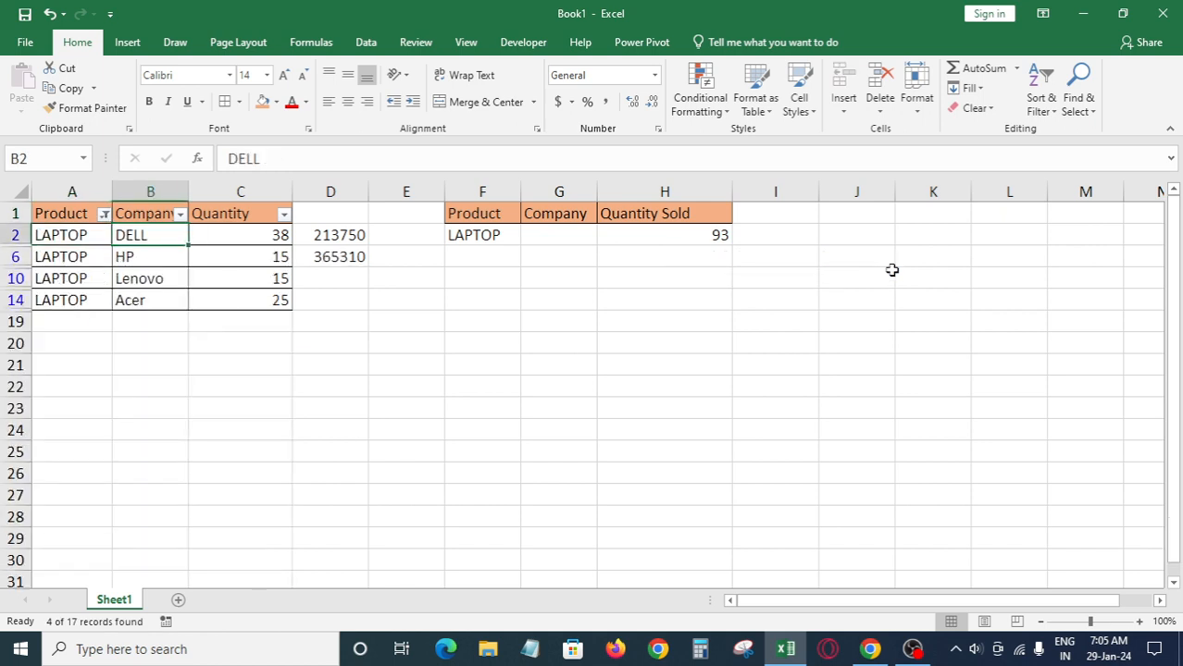
{"action": "key", "text": "Down"}
{"action": "key", "text": "Right"}
{"action": "key", "text": "Up"}
{"action": "key", "text": "ctrl+shift+Down"}
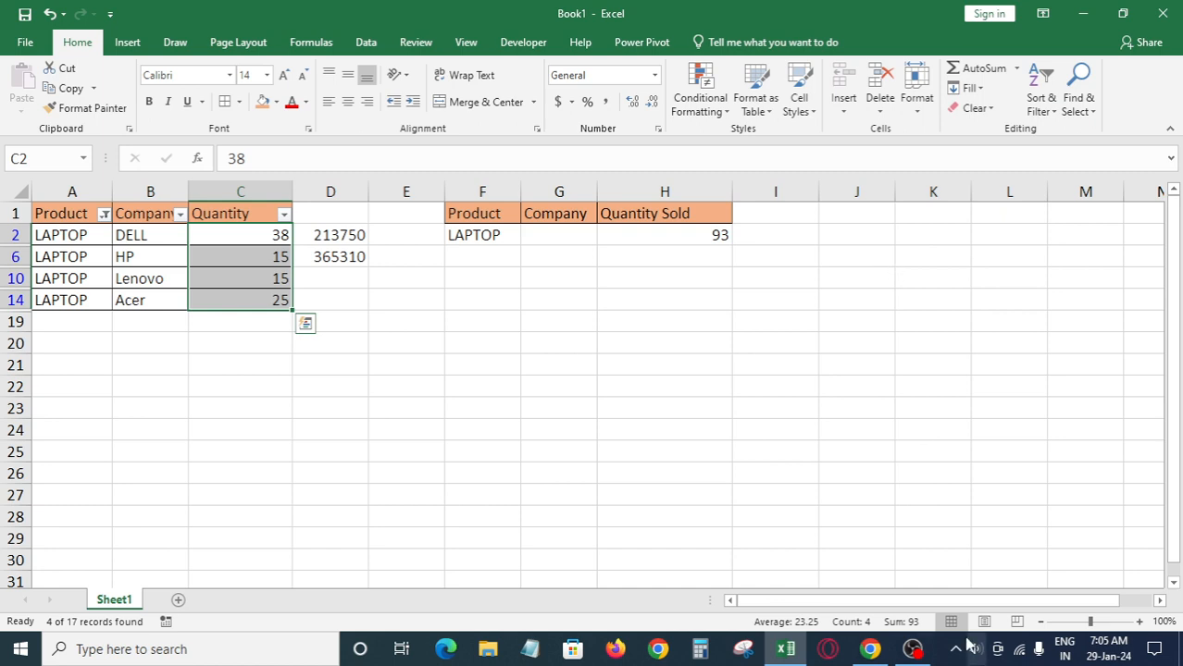
Reselect all products in the Product column filter to show every record again
{"action": "left_click", "coordinate": [104, 213]}
{"action": "key", "text": "Down"}
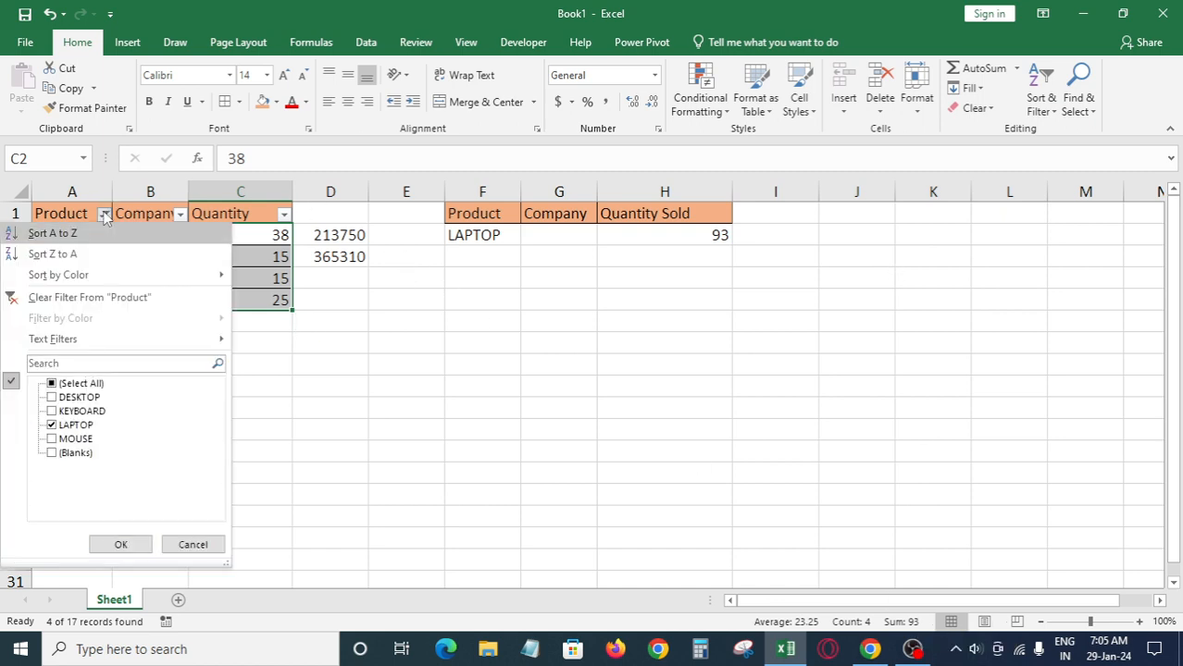
{"action": "key", "text": "Up"}
{"action": "key", "text": "space"}
{"action": "key", "text": "Return"}
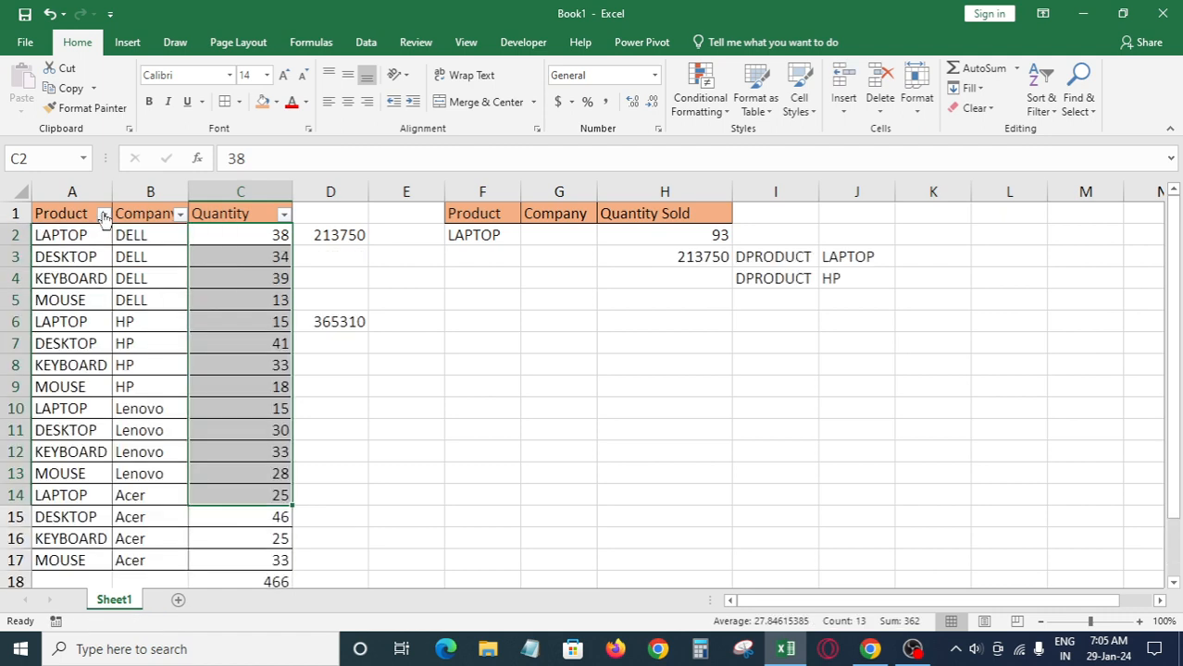
Look at the DPRODUCT label in I3, and clear the LAPTOP criterion from F2
{"action": "key", "text": "Right"}
{"action": "key", "text": "Right"}
{"action": "key", "text": "Right"}
{"action": "key", "text": "Right"}
{"action": "key", "text": "Right"}
{"action": "key", "text": "Right"}
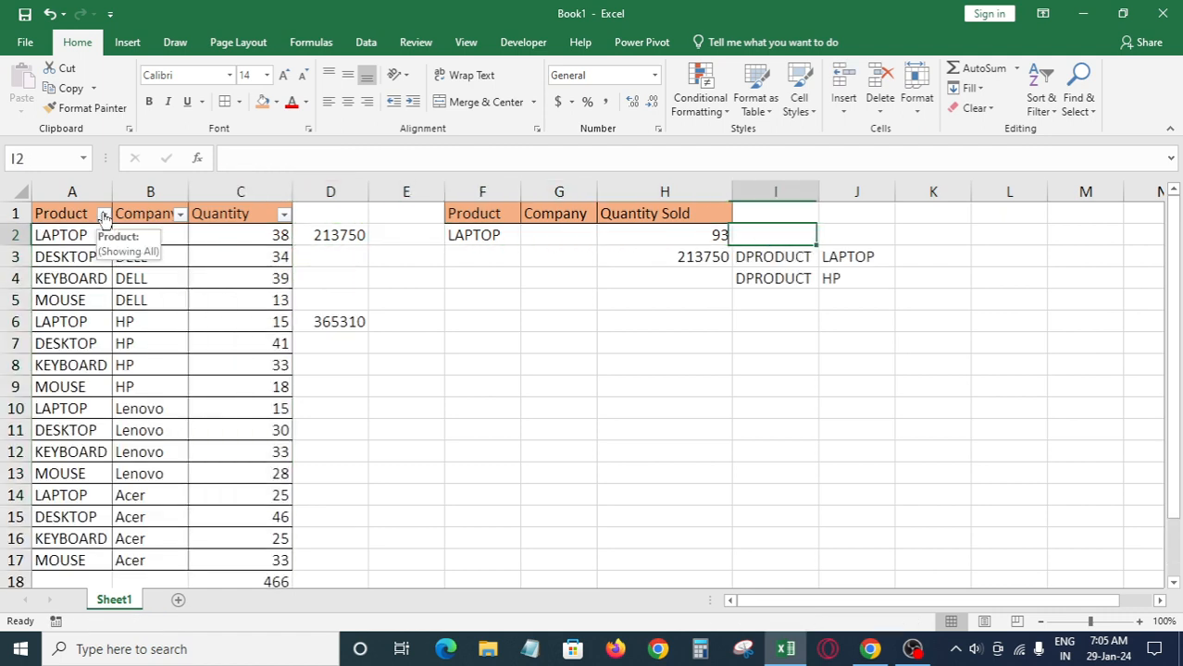
{"action": "key", "text": "Down"}
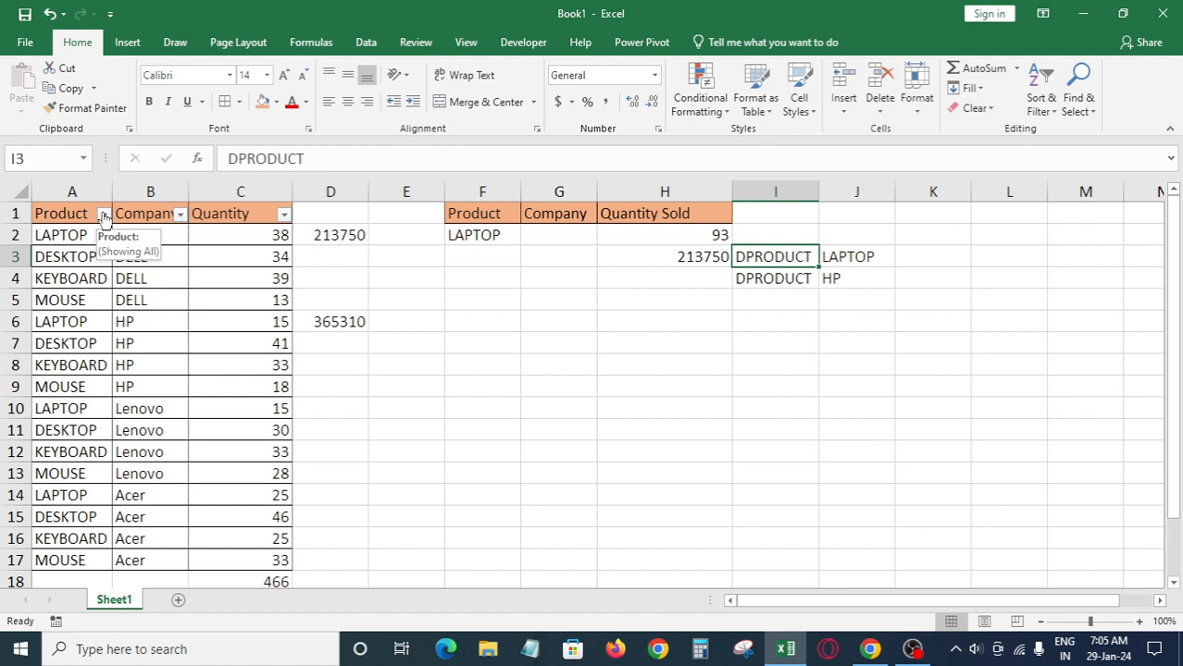
{"action": "key", "text": "Left"}
{"action": "key", "text": "Up"}
{"action": "key", "text": "Left"}
{"action": "key", "text": "Left"}
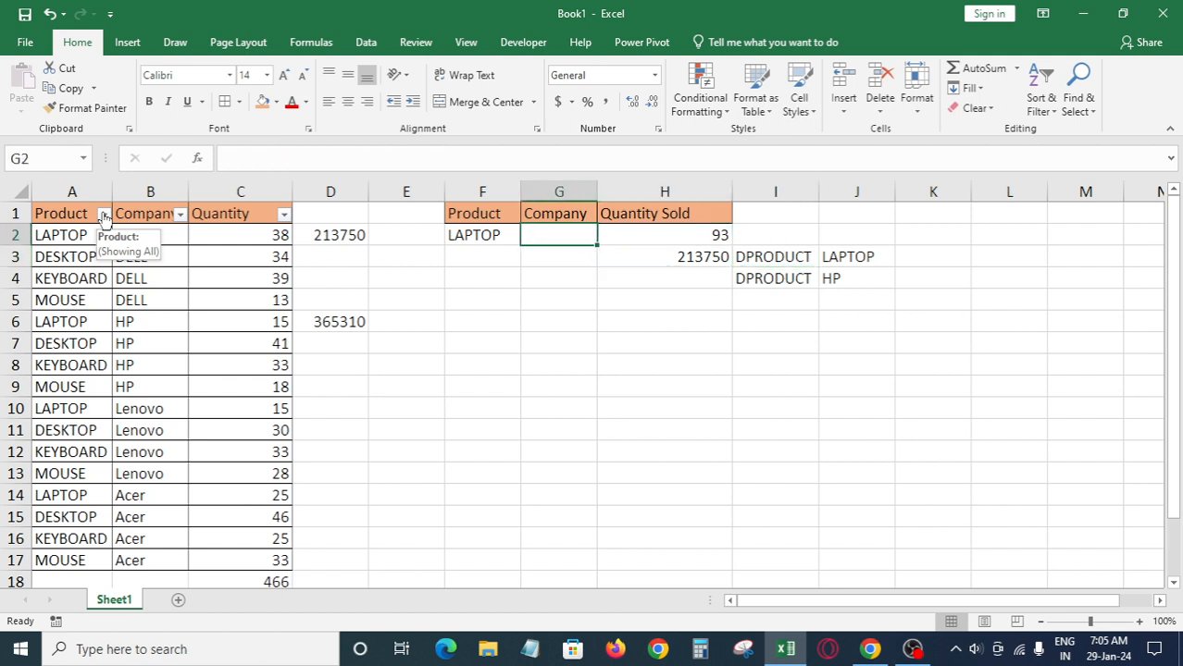
{"action": "key", "text": "Delete"}
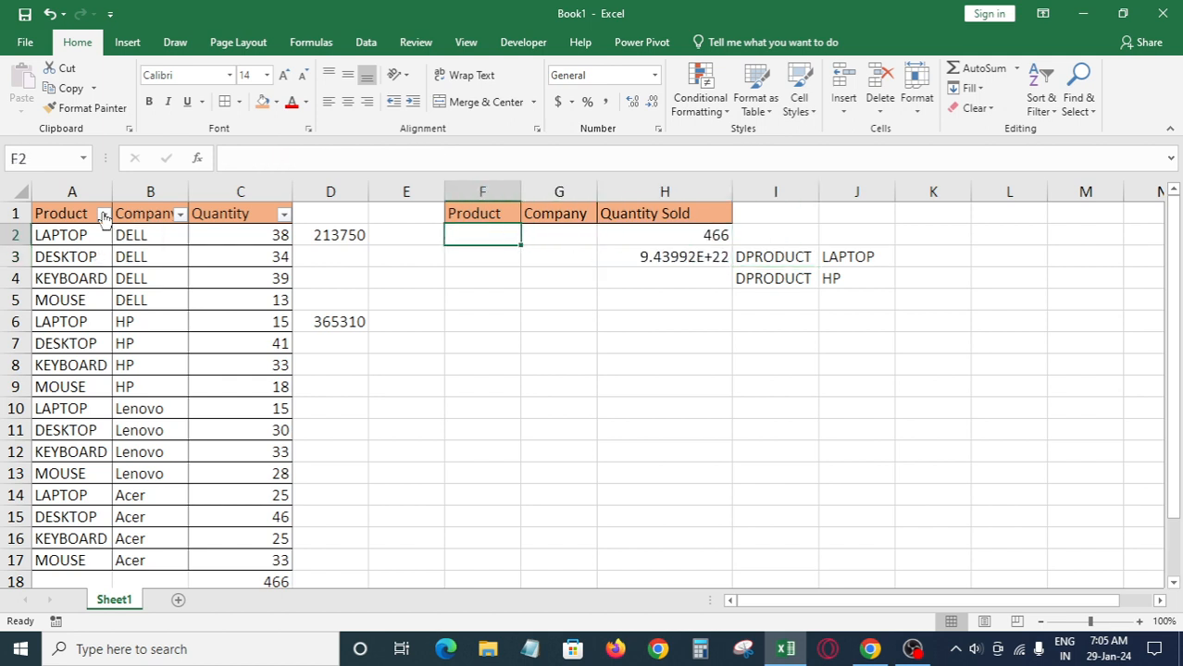
Clear cell H3 and start a DPRODUCT formula in it
{"action": "key", "text": "Right"}
{"action": "key", "text": "Right"}
{"action": "key", "text": "Down"}
{"action": "key", "text": "Delete"}
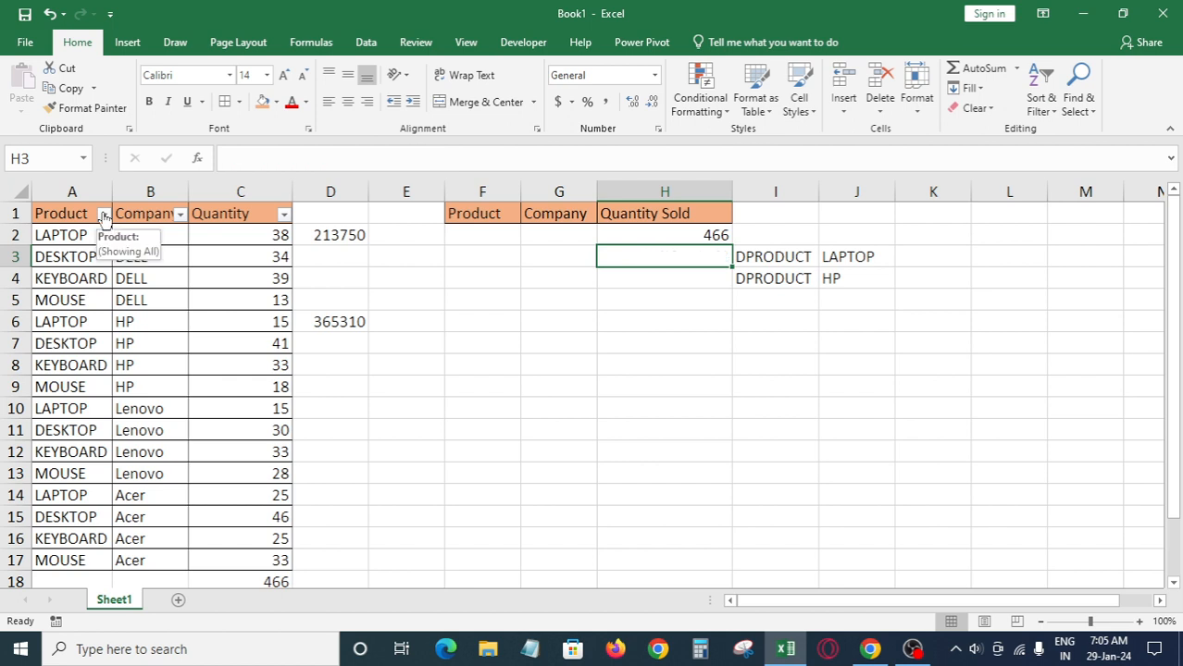
{"action": "type", "text": "=d"}
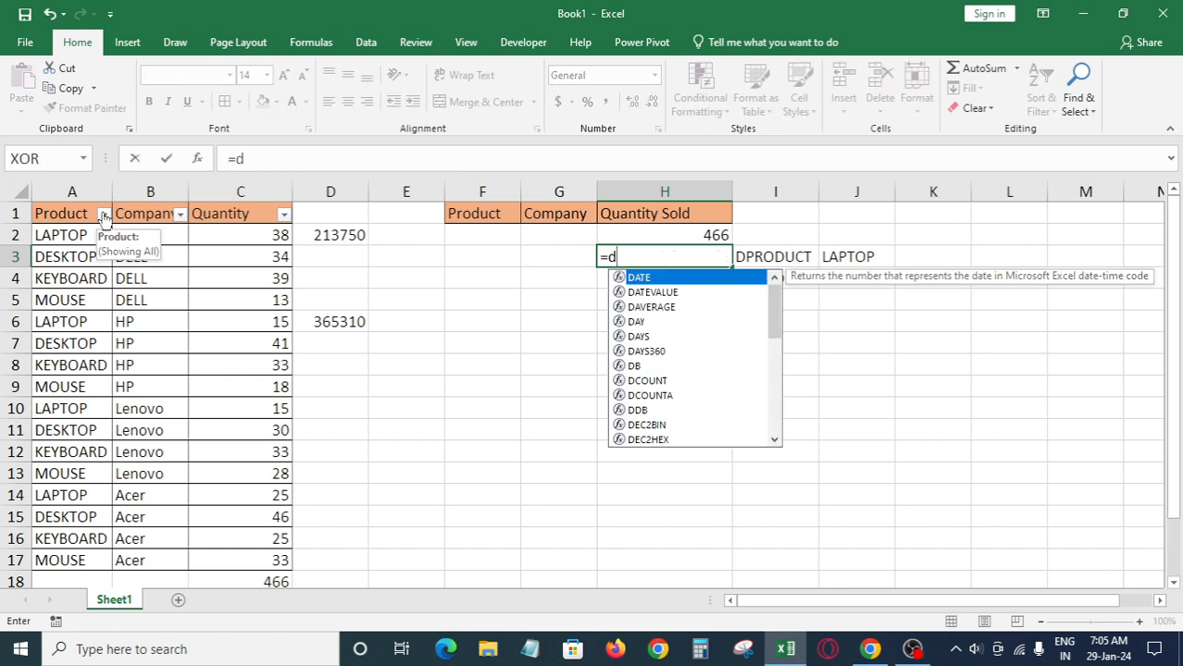
{"action": "type", "text": "pro"}
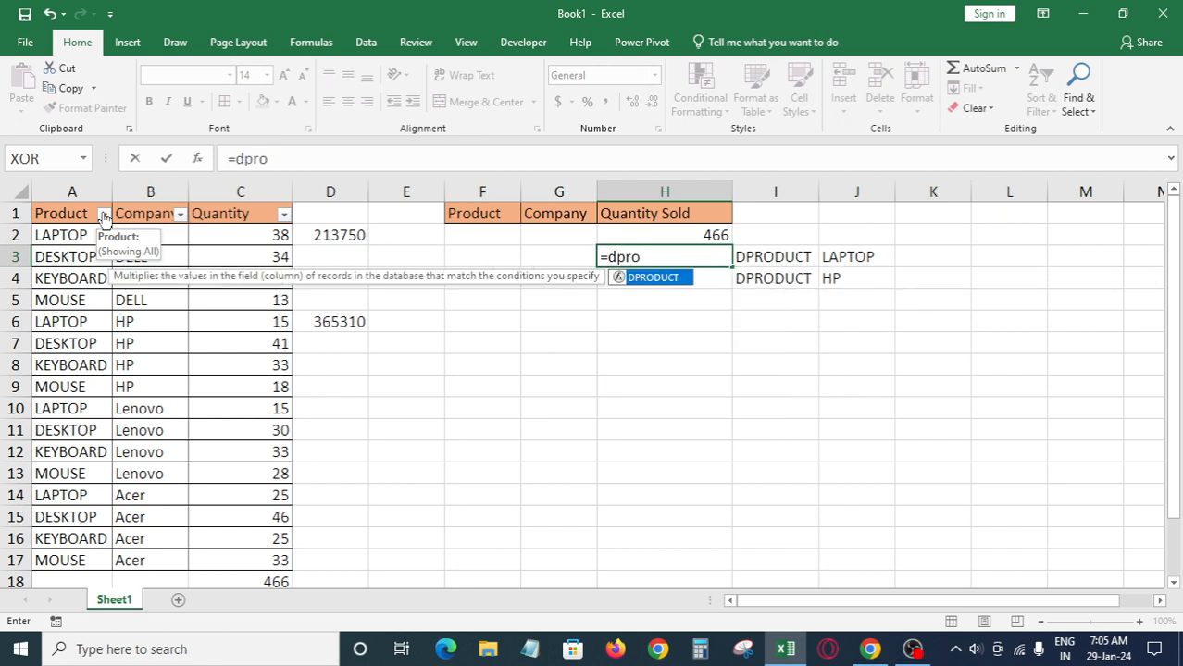
{"action": "type", "text": "duct"}
{"action": "key", "text": "Tab"}
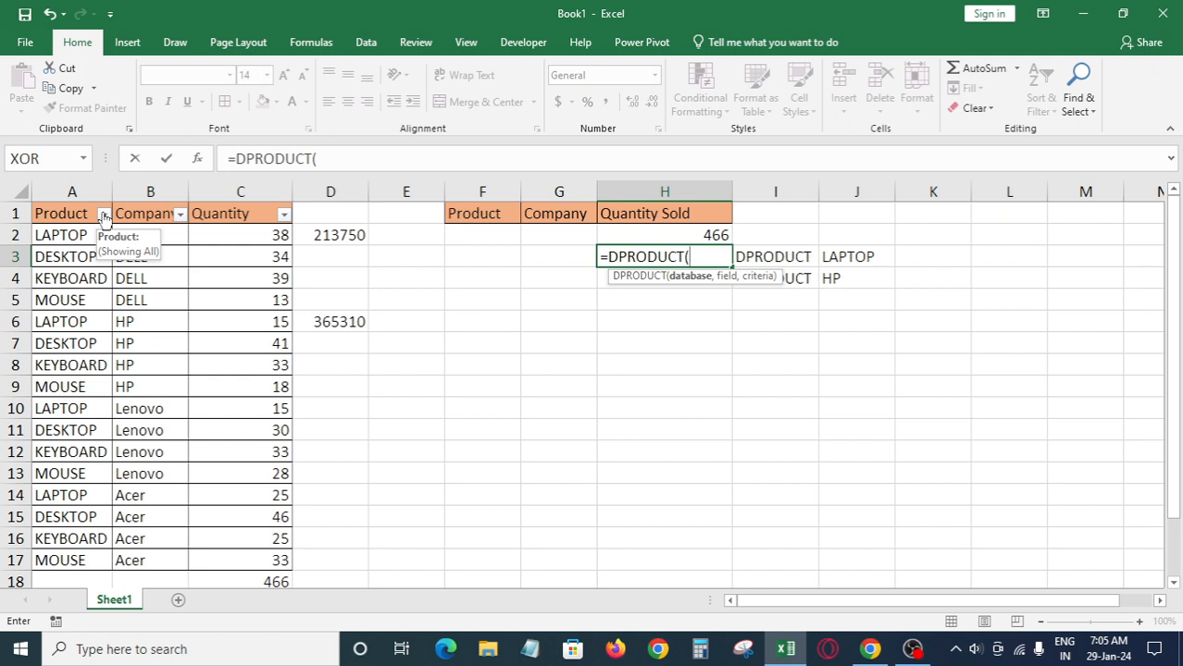
Set the whole table A1:C17, headers included, as the database argument of the DPRODUCT formula
{"action": "key", "text": "Left"}
{"action": "key", "text": "Left"}
{"action": "key", "text": "Left"}
{"action": "key", "text": "Left"}
{"action": "key", "text": "Left"}
{"action": "key", "text": "Left"}
{"action": "key", "text": "Left"}
{"action": "key", "text": "Up"}
{"action": "key", "text": "Up"}
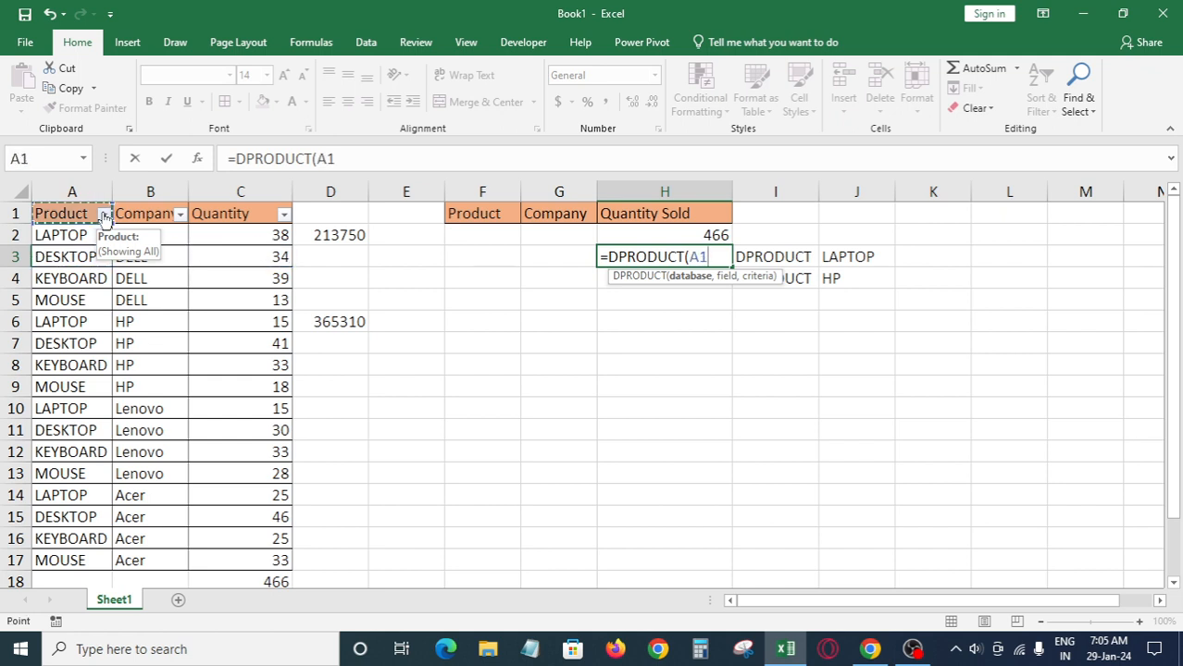
{"action": "key", "text": "shift+Right"}
{"action": "key", "text": "shift+Right"}
{"action": "key", "text": "shift+Down"}
{"action": "key", "text": "shift+Down"}
{"action": "key", "text": "shift+Down"}
{"action": "key", "text": "shift+Down"}
{"action": "key", "text": "shift+Down"}
{"action": "key", "text": "shift+Down"}
{"action": "key", "text": "shift+Down"}
{"action": "key", "text": "shift+Down"}
{"action": "key", "text": "shift+Down"}
{"action": "key", "text": "shift+Down"}
{"action": "key", "text": "shift+Down"}
{"action": "key", "text": "shift+Down"}
{"action": "key", "text": "shift+Down"}
{"action": "key", "text": "shift+Down"}
{"action": "key", "text": "shift+Down"}
{"action": "key", "text": "shift+Down"}
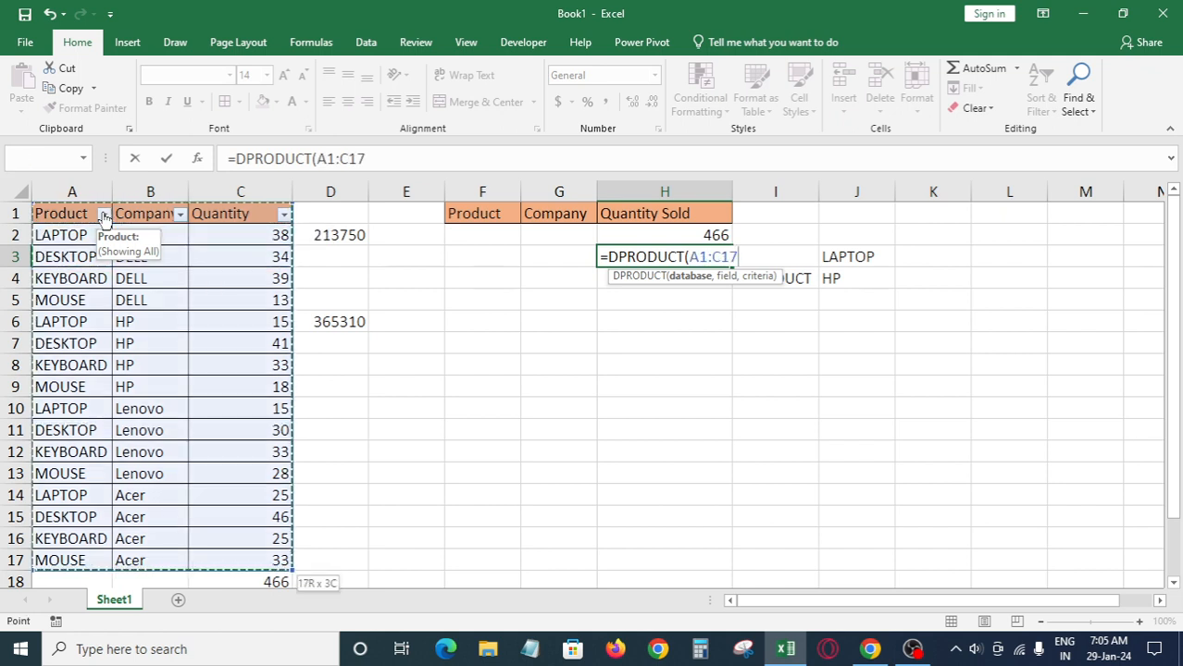
{"action": "type", "text": ","}
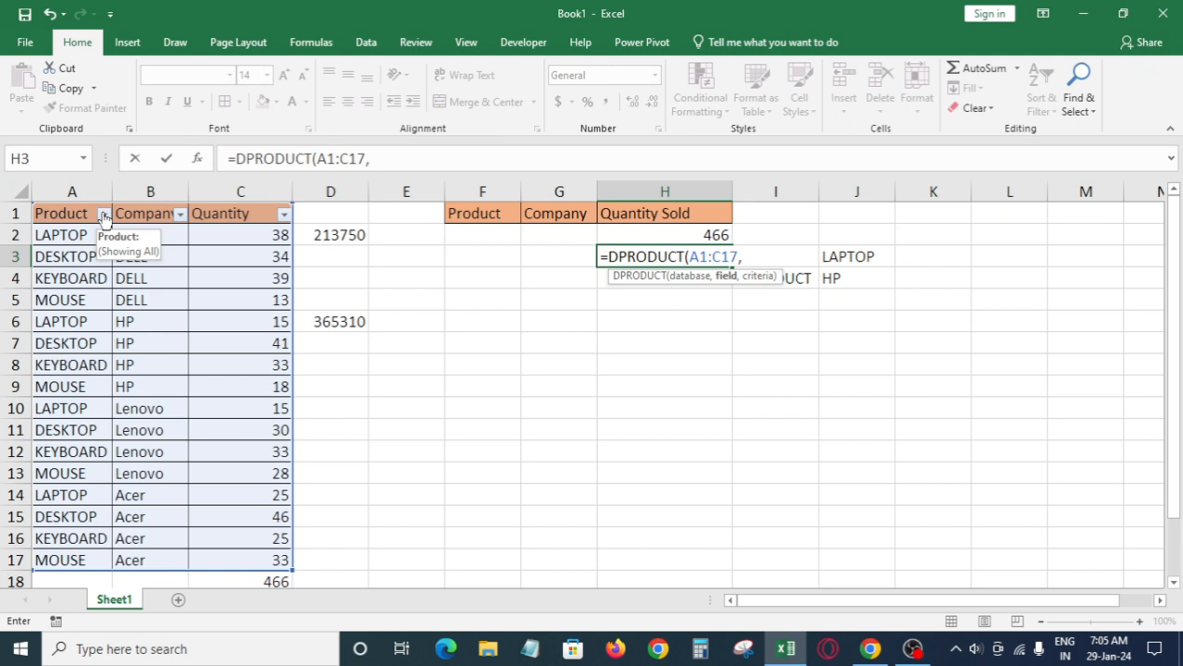
Set the Quantity header C1 as the field argument of the DPRODUCT formula
{"action": "key", "text": "Left"}
{"action": "key", "text": "Left"}
{"action": "key", "text": "Left"}
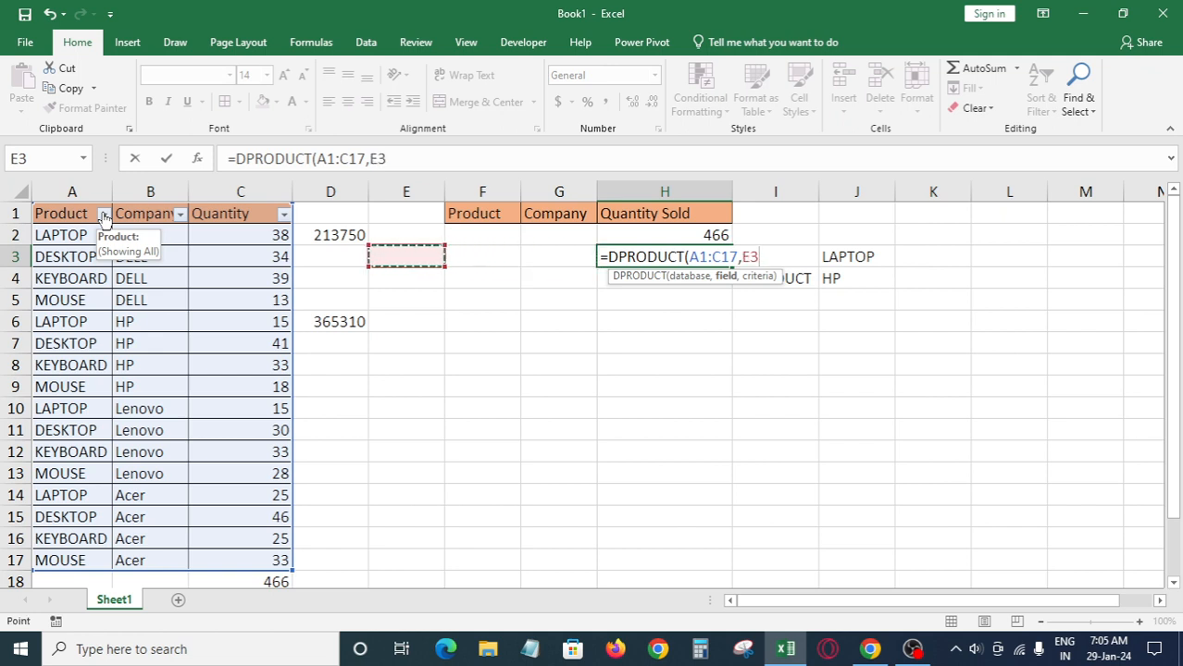
{"action": "key", "text": "Left"}
{"action": "key", "text": "Left"}
{"action": "key", "text": "Up"}
{"action": "key", "text": "Left"}
{"action": "key", "text": "Up"}
{"action": "key", "text": "Right"}
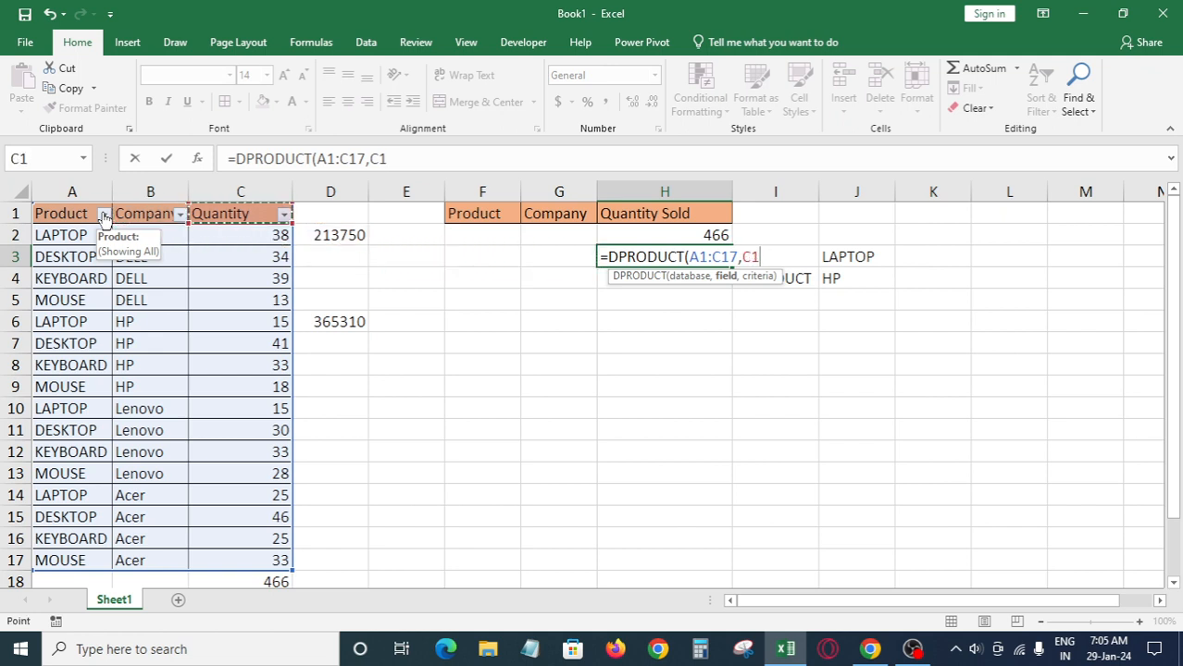
{"action": "type", "text": ","}
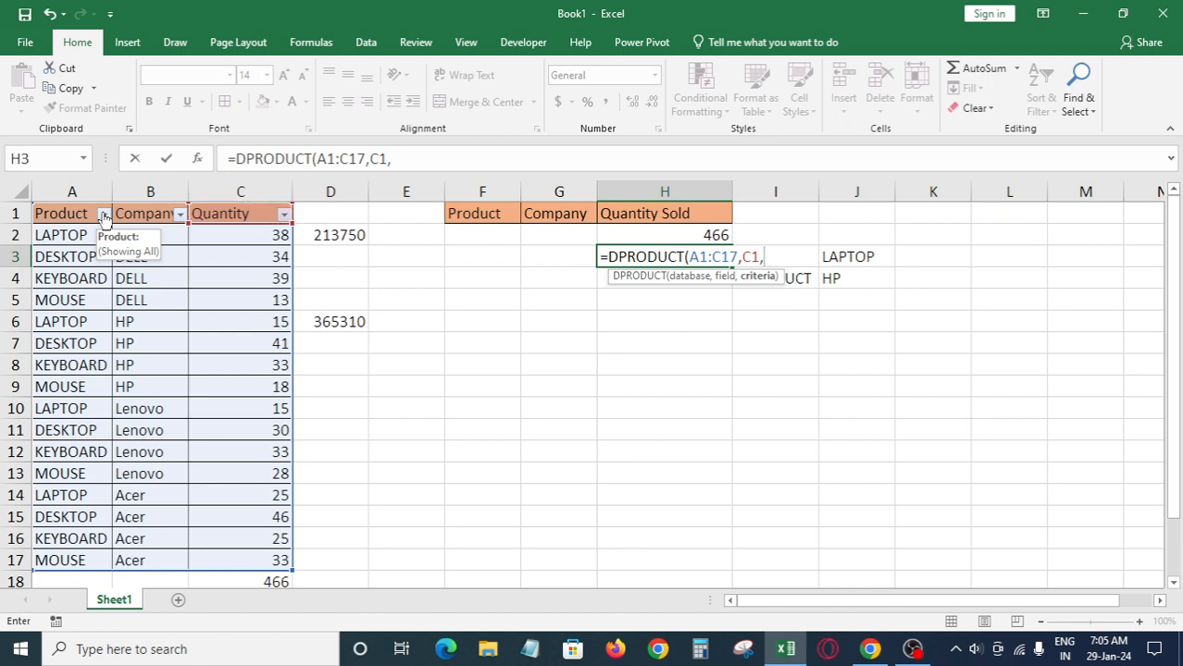
Set F1:G2 as the criteria range and complete the formula =DPRODUCT(A1:C17,C1,F1:G2) in cell H3
{"action": "key", "text": "Left"}
{"action": "key", "text": "Left"}
{"action": "key", "text": "Up"}
{"action": "key", "text": "Up"}
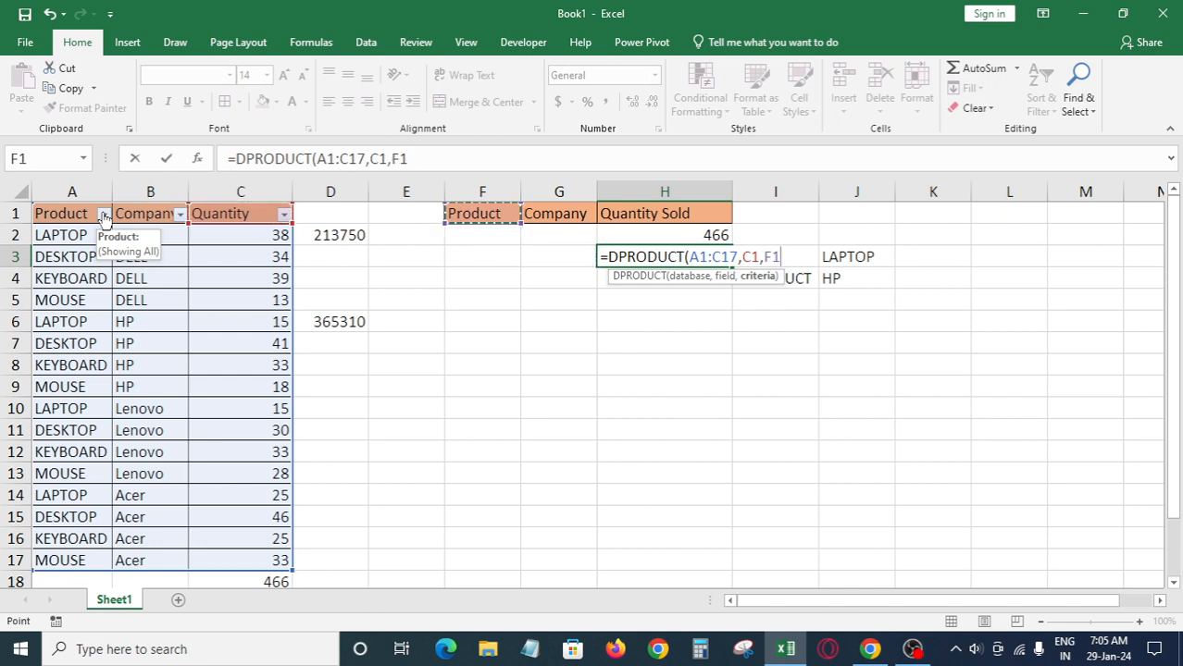
{"action": "key", "text": "shift+Right"}
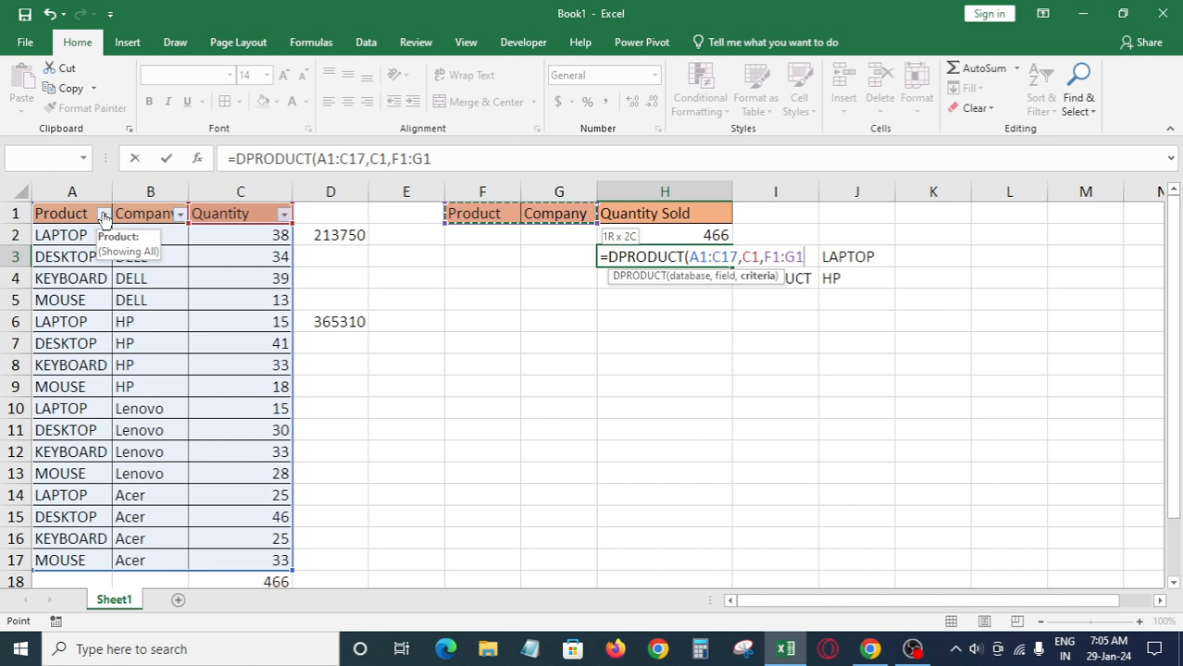
{"action": "key", "text": "shift+Down"}
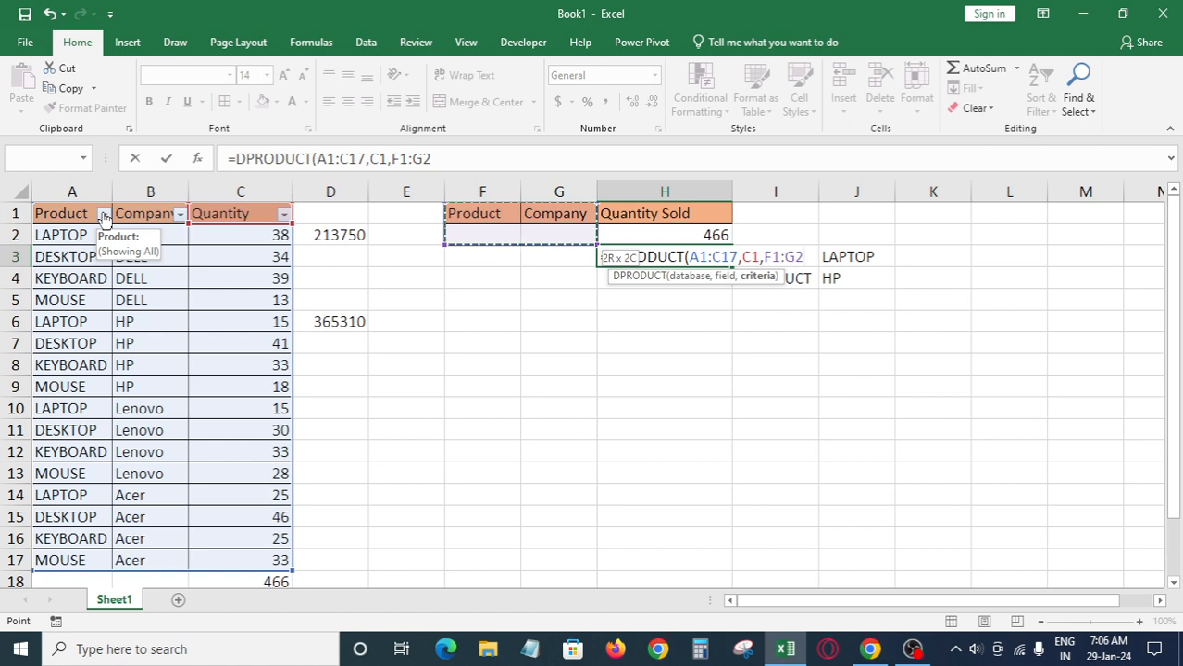
{"action": "type", "text": ")"}
{"action": "key", "text": "Return"}
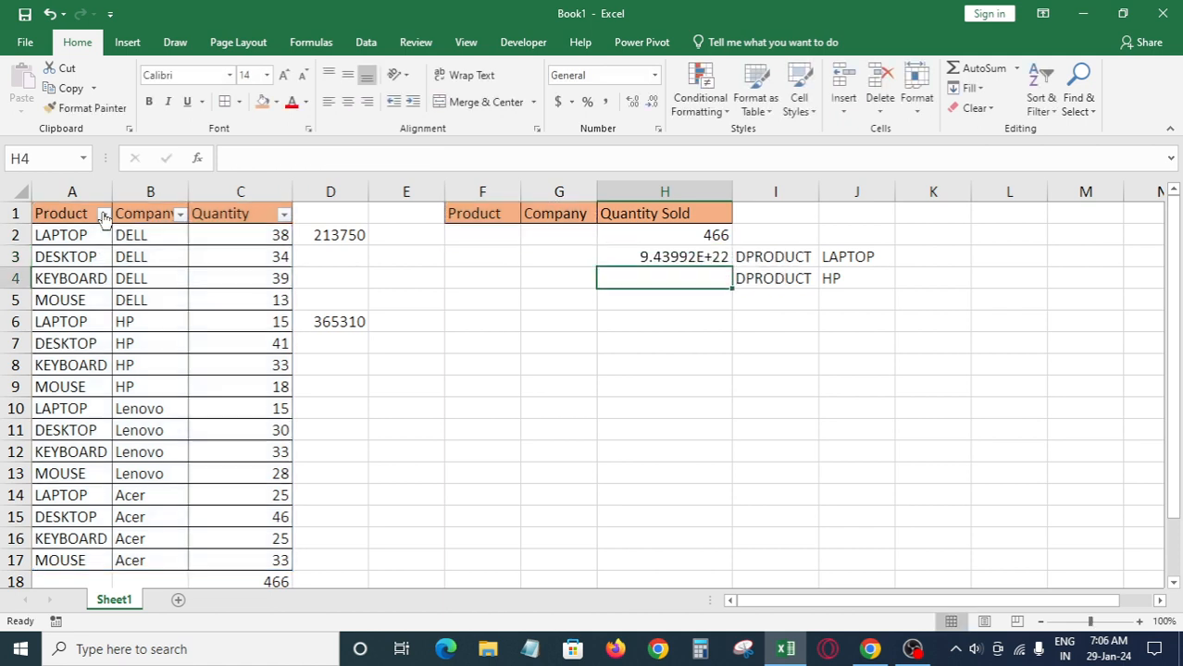
{"action": "key", "text": "Up"}
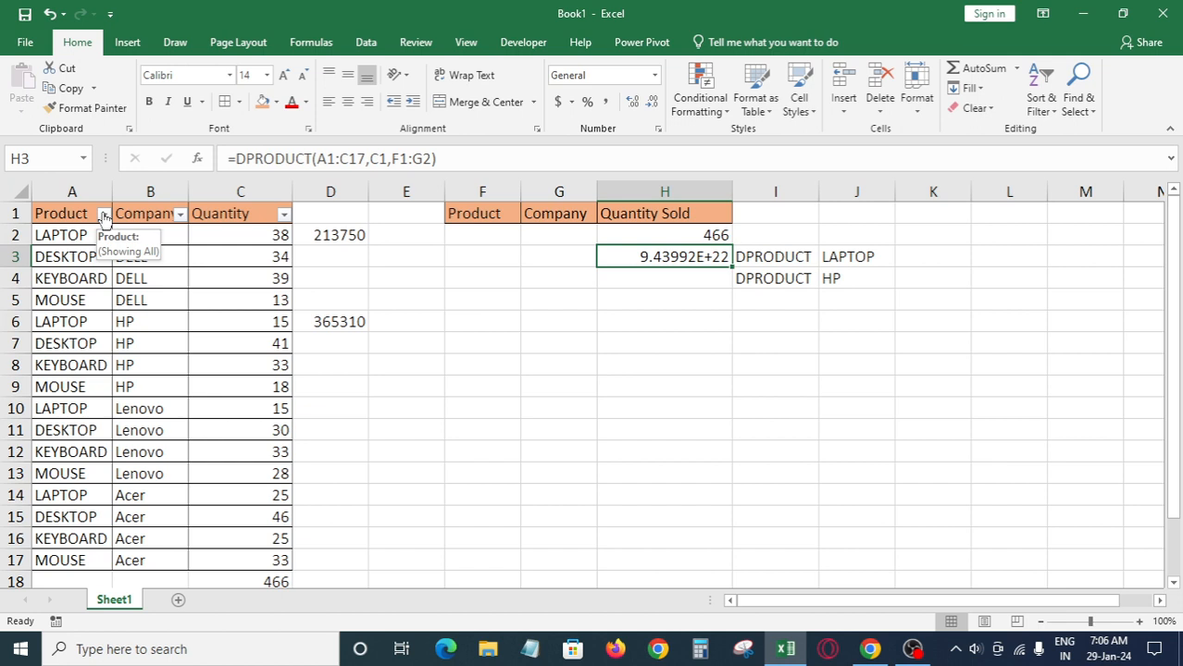
Review the quantities in C2:C17 that the DPRODUCT formula multiplies
{"action": "key", "text": "Left"}
{"action": "key", "text": "Left"}
{"action": "key", "text": "Left"}
{"action": "key", "text": "Left"}
{"action": "key", "text": "Left"}
{"action": "key", "text": "Left"}
{"action": "key", "text": "Left"}
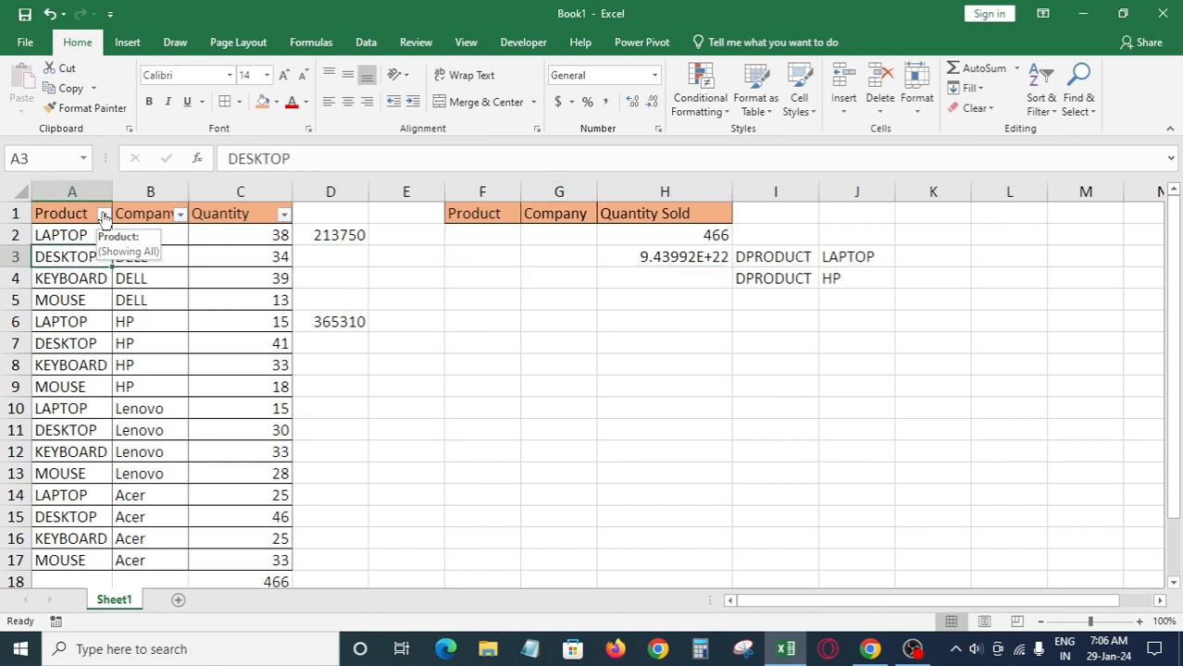
{"action": "key", "text": "Right"}
{"action": "key", "text": "Right"}
{"action": "key", "text": "Up"}
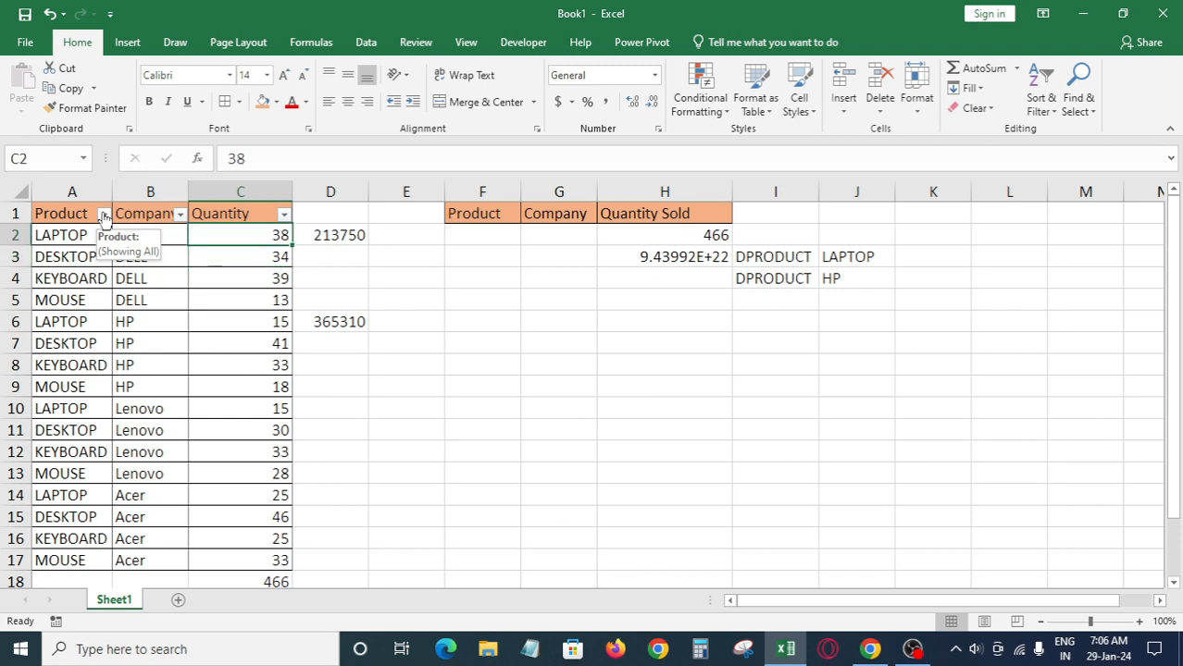
{"action": "key", "text": "Down"}
{"action": "key", "text": "Down"}
{"action": "key", "text": "Down"}
{"action": "key", "text": "Down"}
{"action": "key", "text": "Down"}
{"action": "key", "text": "Down"}
{"action": "key", "text": "Down"}
{"action": "key", "text": "Down"}
{"action": "key", "text": "Down"}
{"action": "key", "text": "Down"}
{"action": "key", "text": "Down"}
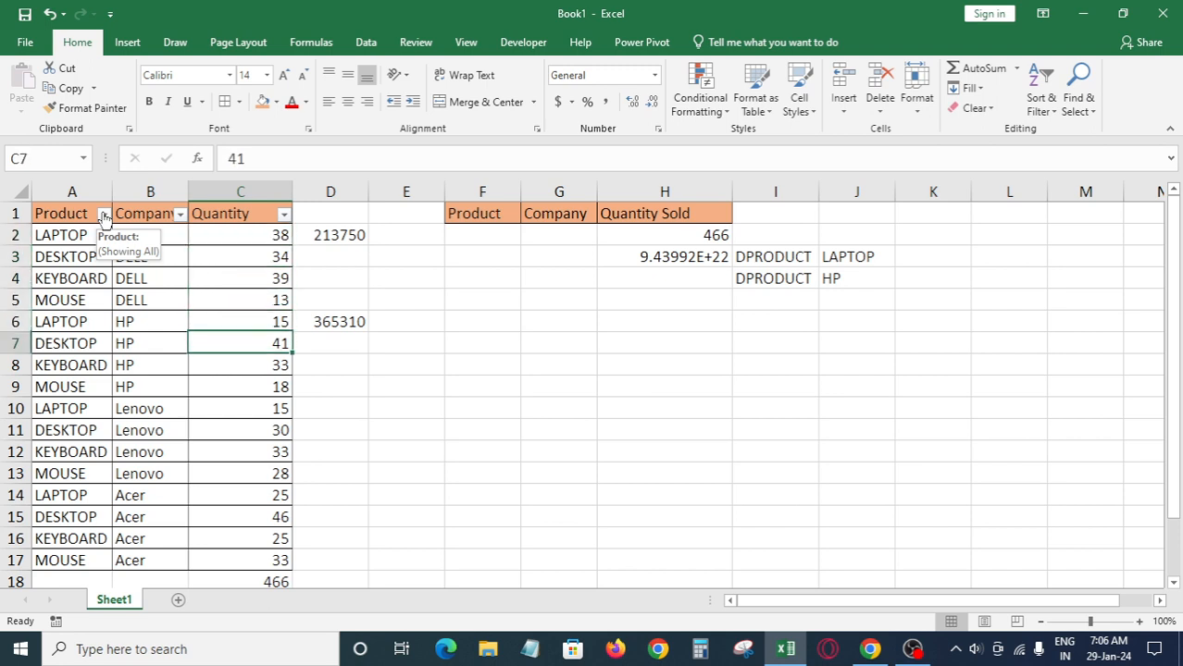
{"action": "key", "text": "Down"}
{"action": "key", "text": "Down"}
{"action": "key", "text": "Down"}
{"action": "key", "text": "Down"}
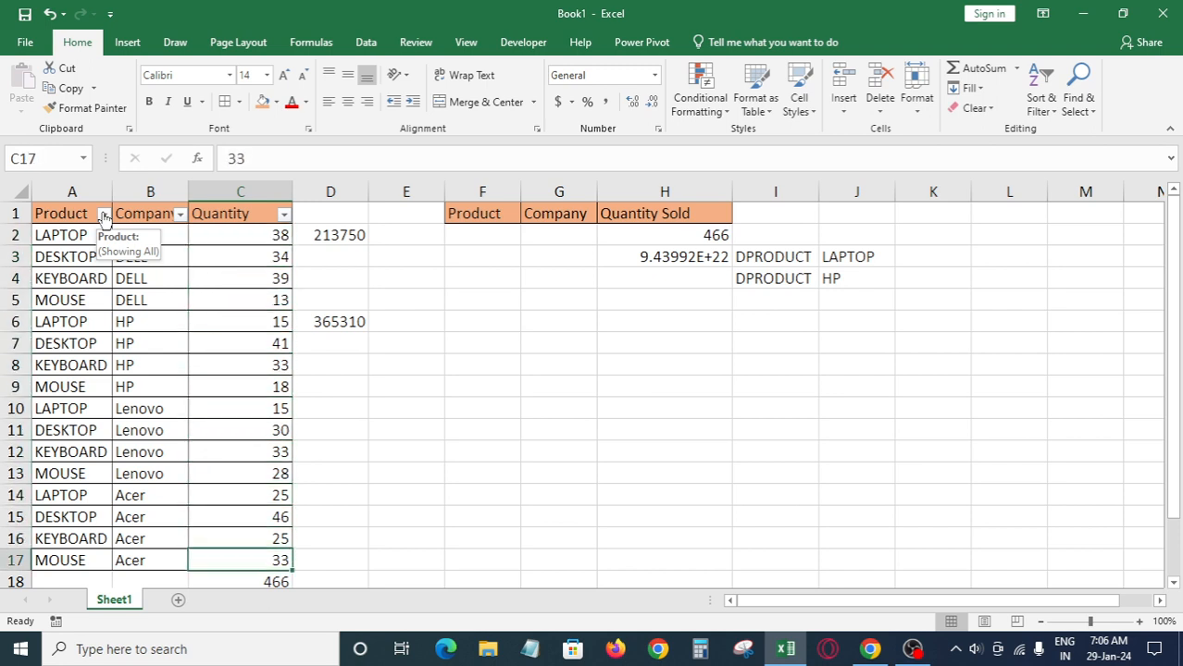
Start a formula in D17 that takes the last Acer quantity, C17, as its first factor
{"action": "key", "text": "Right"}
{"action": "type", "text": "="}
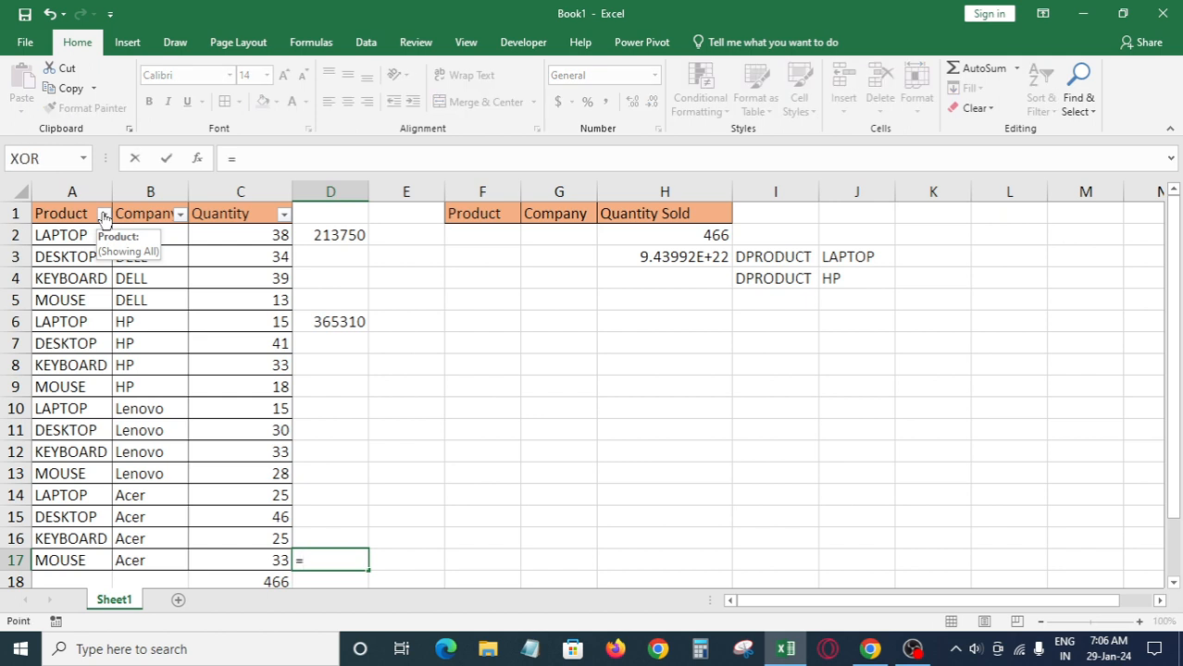
{"action": "key", "text": "Left"}
{"action": "type", "text": "("}
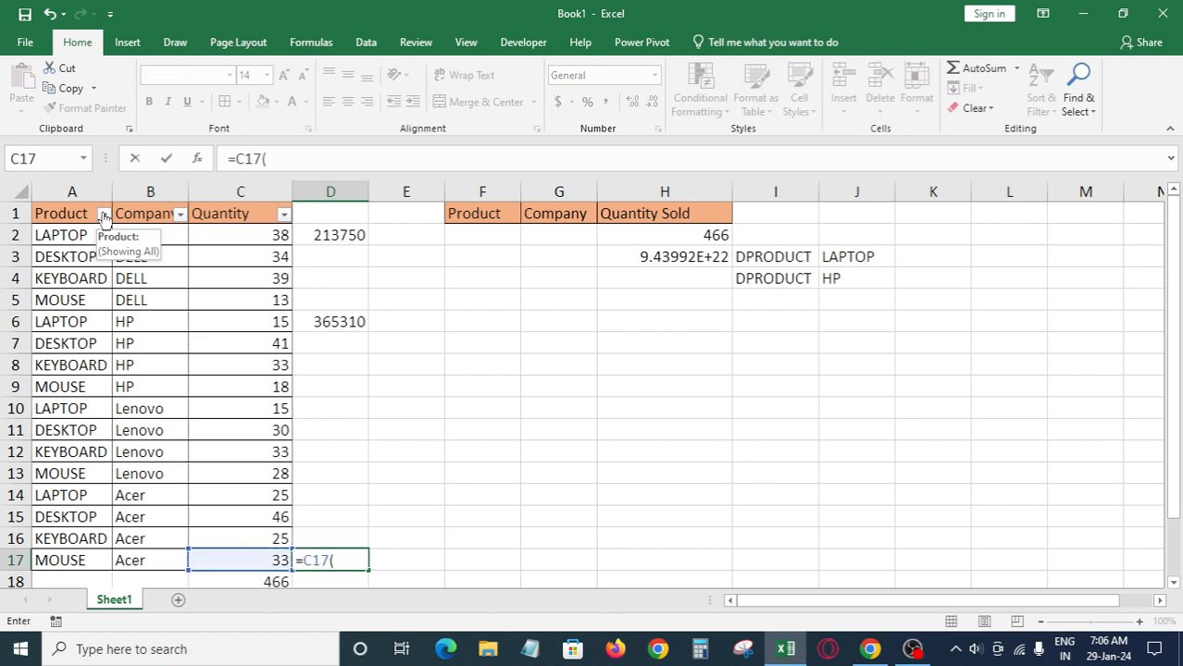
{"action": "type", "text": "*"}
{"action": "key", "text": "Up"}
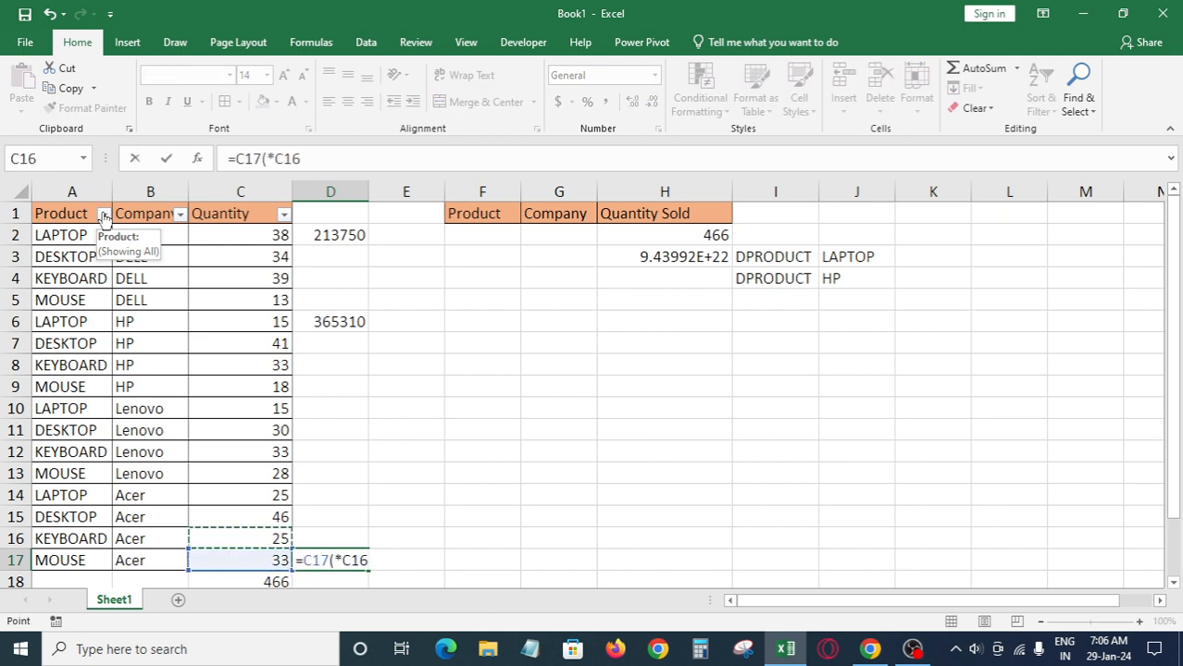
{"action": "type", "text": "("}
{"action": "key", "text": "BackSpace"}
{"action": "key", "text": "BackSpace"}
{"action": "key", "text": "BackSpace"}
{"action": "key", "text": "BackSpace"}
{"action": "key", "text": "BackSpace"}
{"action": "key", "text": "BackSpace"}
Extend the D17 formula by multiplying with the Acer quantities C16 and C15
{"action": "type", "text": "*"}
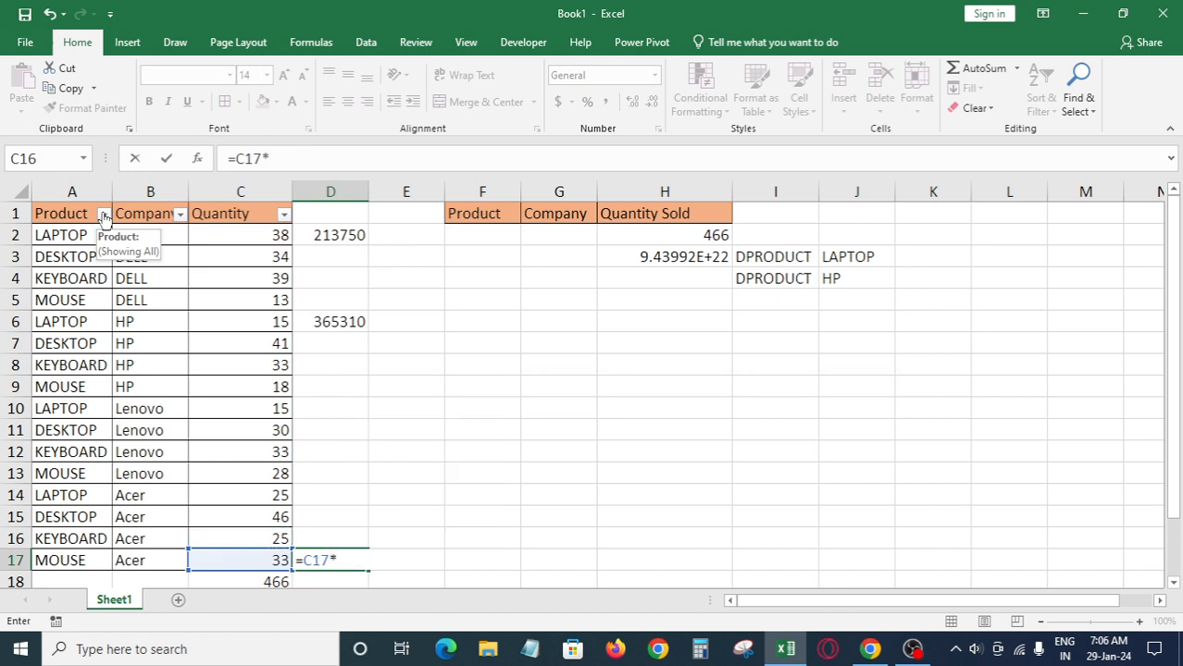
{"action": "key", "text": "Up"}
{"action": "key", "text": "Left"}
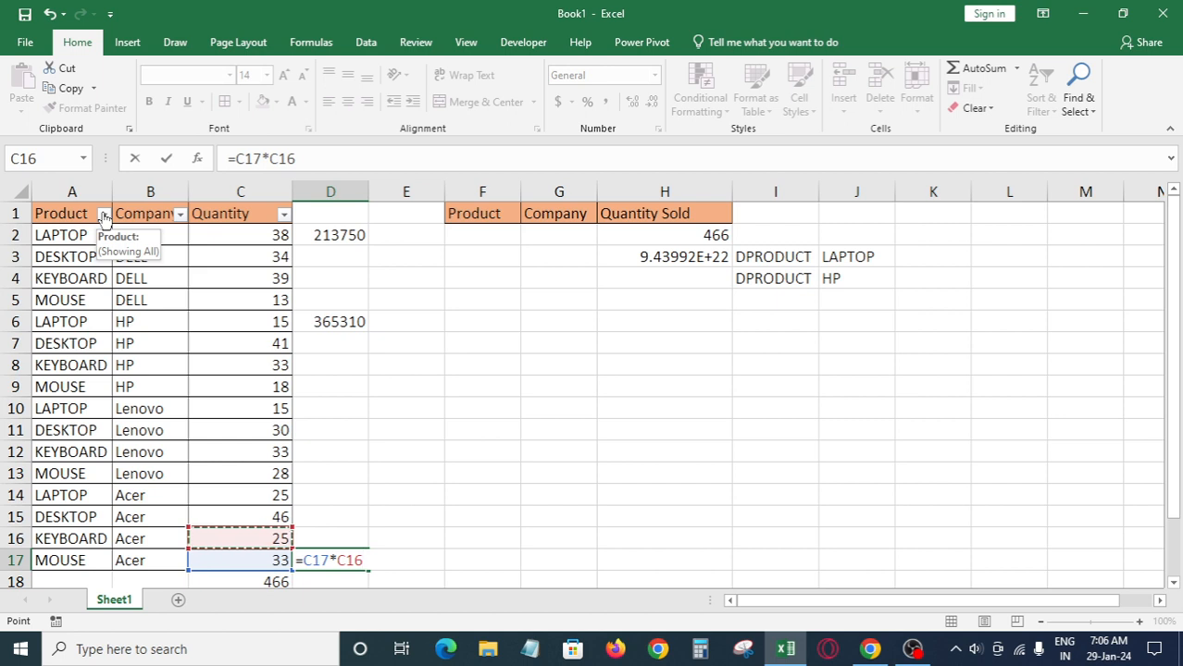
{"action": "type", "text": "*"}
{"action": "key", "text": "Up"}
{"action": "key", "text": "Up"}
{"action": "key", "text": "Left"}
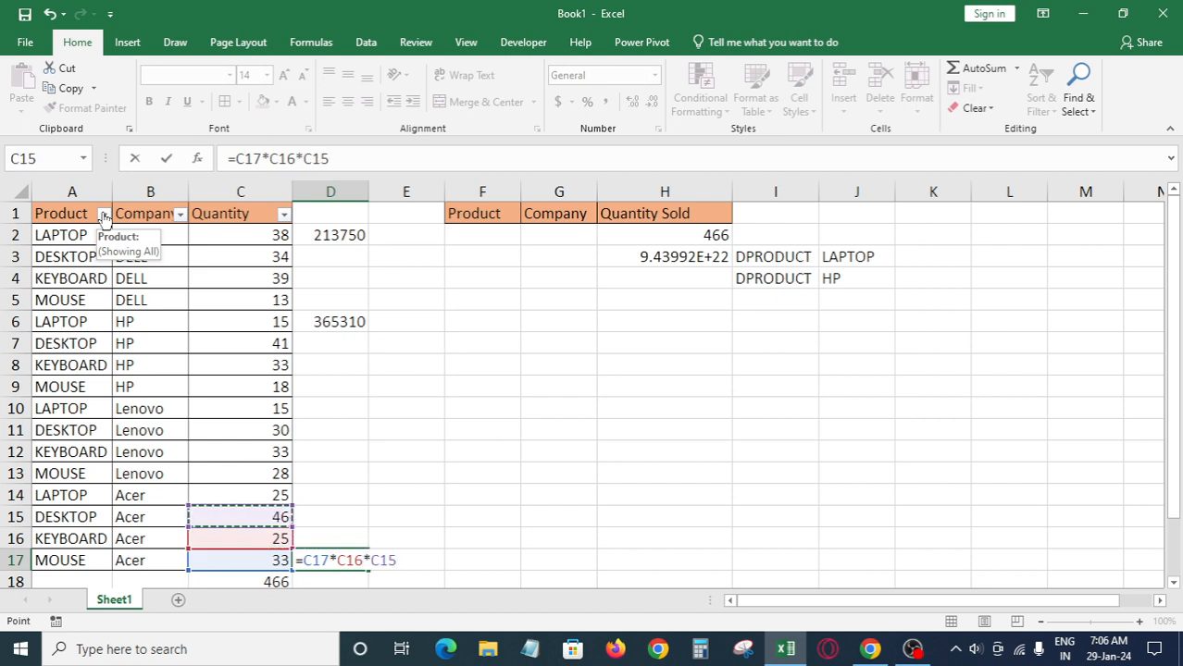
Add C14 as the last factor and complete the formula =C17*C16*C15*C14 in D17
{"action": "type", "text": "*"}
{"action": "key", "text": "Up"}
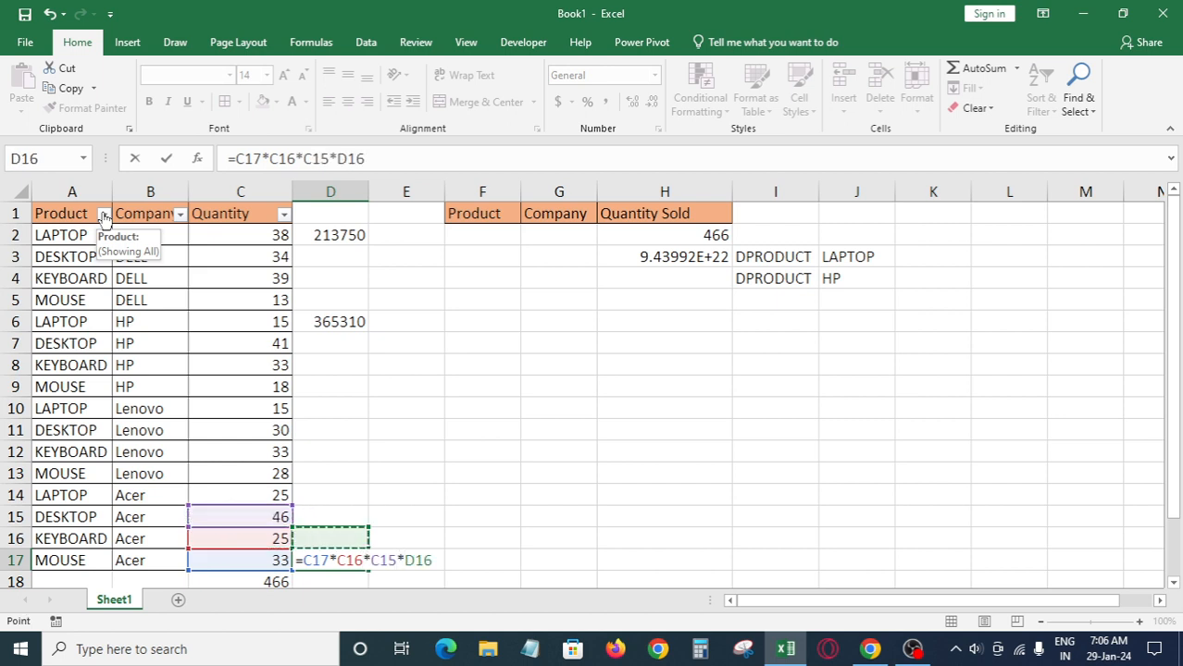
{"action": "key", "text": "Up"}
{"action": "key", "text": "Left"}
{"action": "key", "text": "Up"}
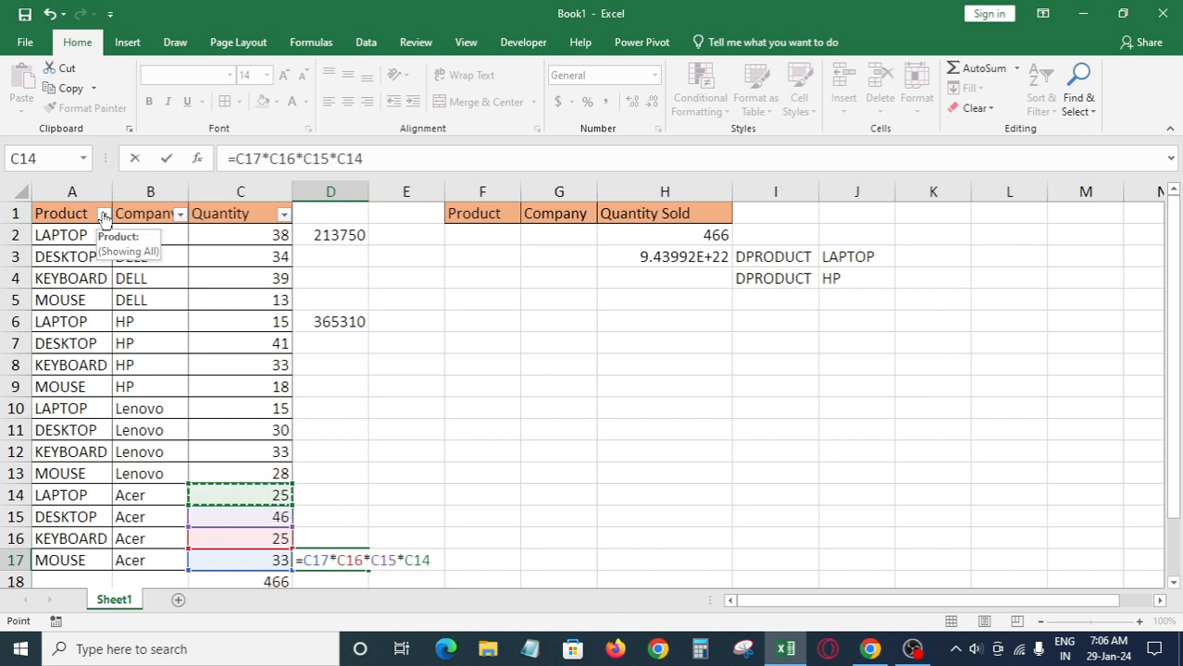
{"action": "type", "text": "*"}
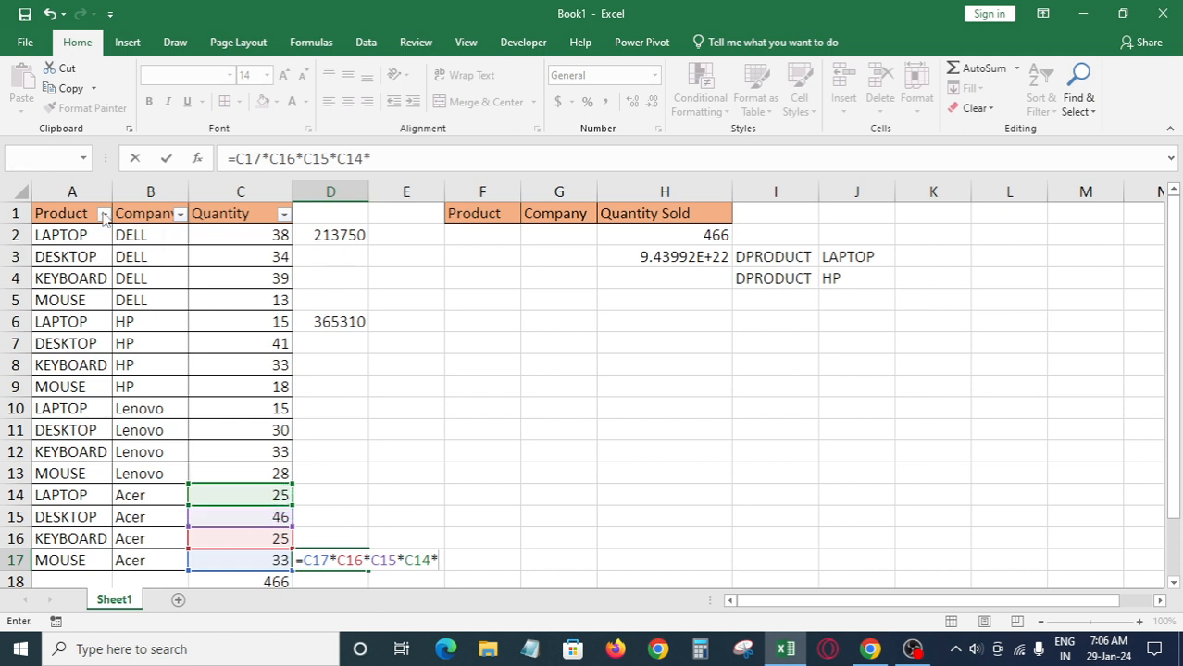
{"action": "key", "text": "Return"}
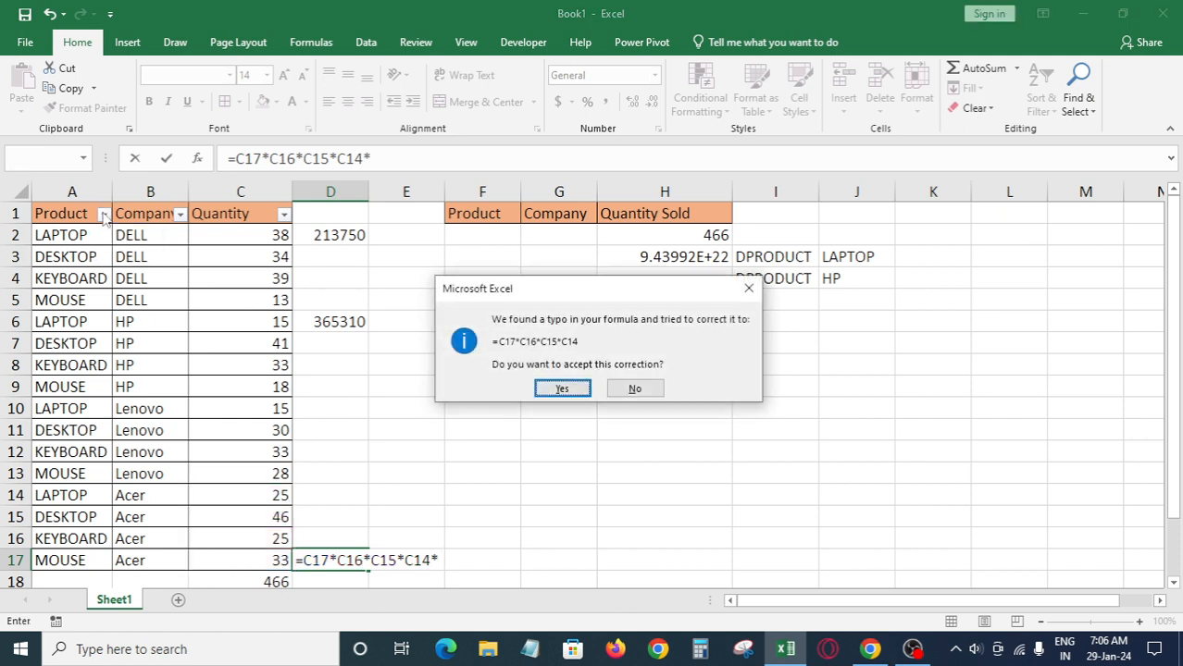
{"action": "key", "text": "n"}
{"action": "key", "text": "Return"}
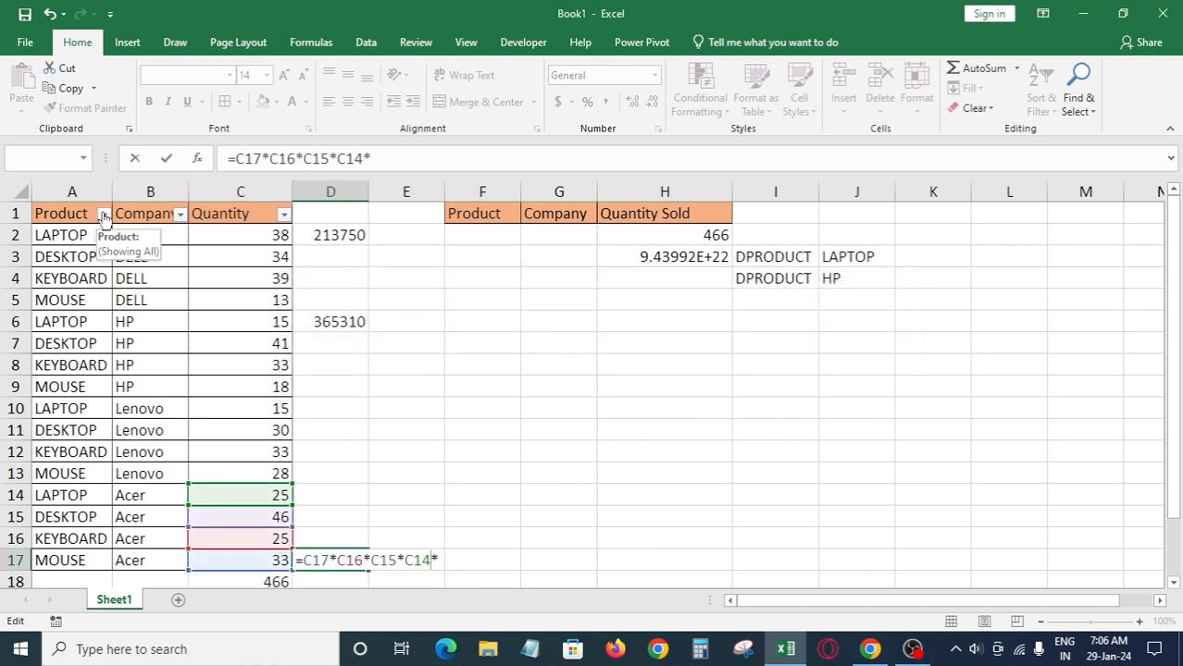
{"action": "key", "text": "BackSpace"}
{"action": "key", "text": "Return"}
{"action": "key", "text": "Up"}
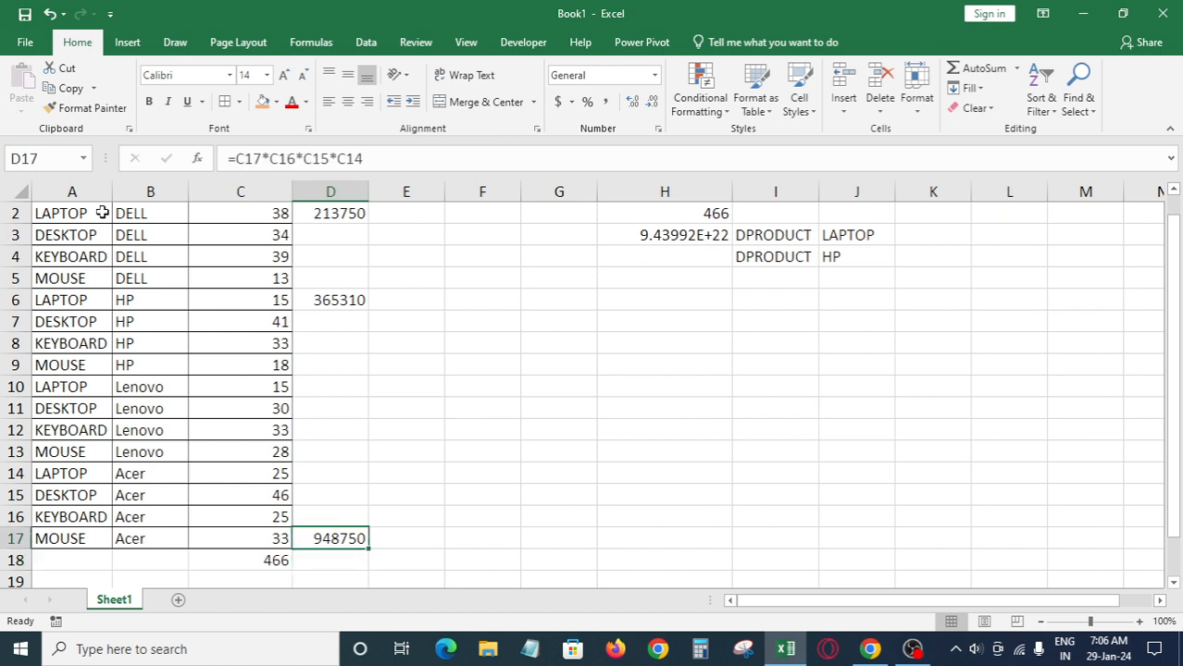
Check the HP multiplication formula in D6
{"action": "key", "text": "Up"}
{"action": "key", "text": "Up"}
{"action": "key", "text": "Up"}
{"action": "key", "text": "Up"}
{"action": "key", "text": "Up"}
{"action": "key", "text": "Up"}
{"action": "key", "text": "Up"}
{"action": "key", "text": "Up"}
{"action": "key", "text": "Up"}
{"action": "key", "text": "Up"}
{"action": "key", "text": "Up"}
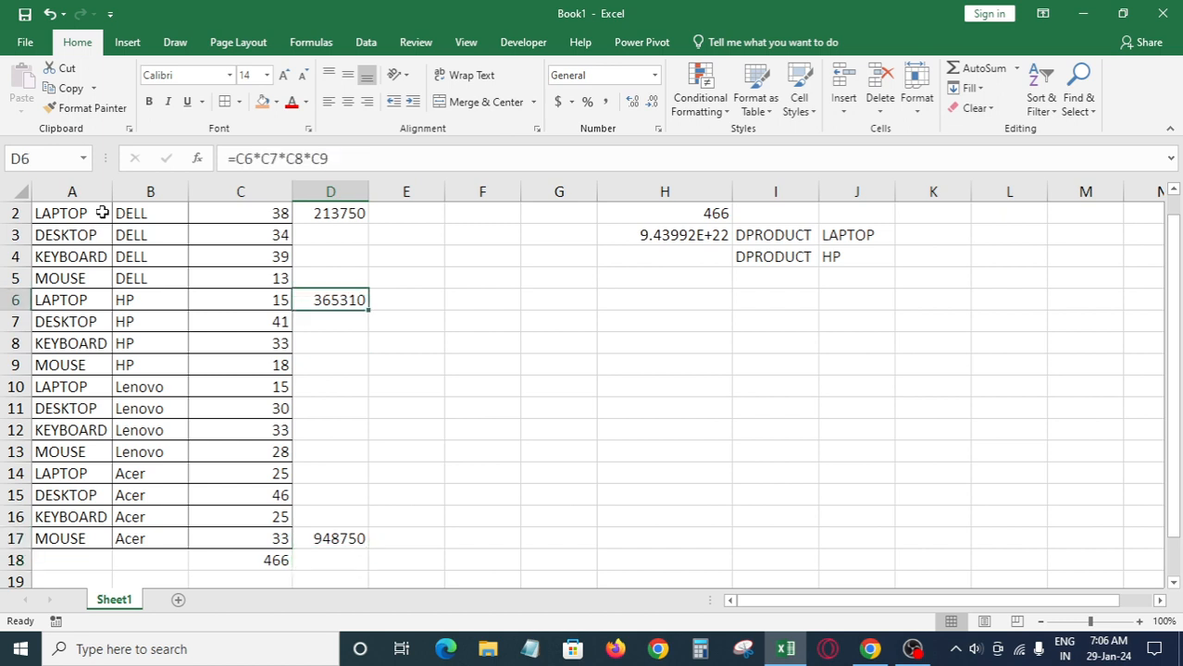
Review the Acer rows 14 to 17 and their quantities
{"action": "key", "text": "Down"}
{"action": "key", "text": "Down"}
{"action": "key", "text": "Down"}
{"action": "key", "text": "Down"}
{"action": "key", "text": "Down"}
{"action": "key", "text": "Down"}
{"action": "key", "text": "Down"}
{"action": "key", "text": "Down"}
{"action": "key", "text": "Down"}
{"action": "key", "text": "Down"}
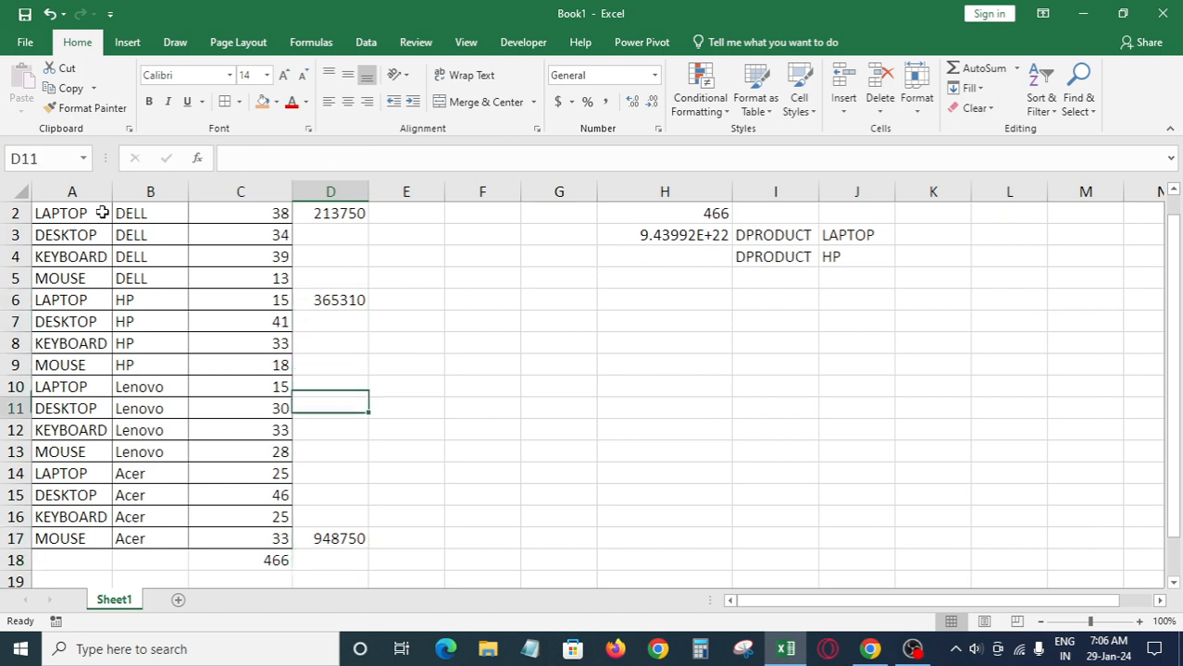
{"action": "key", "text": "Left"}
{"action": "key", "text": "Down"}
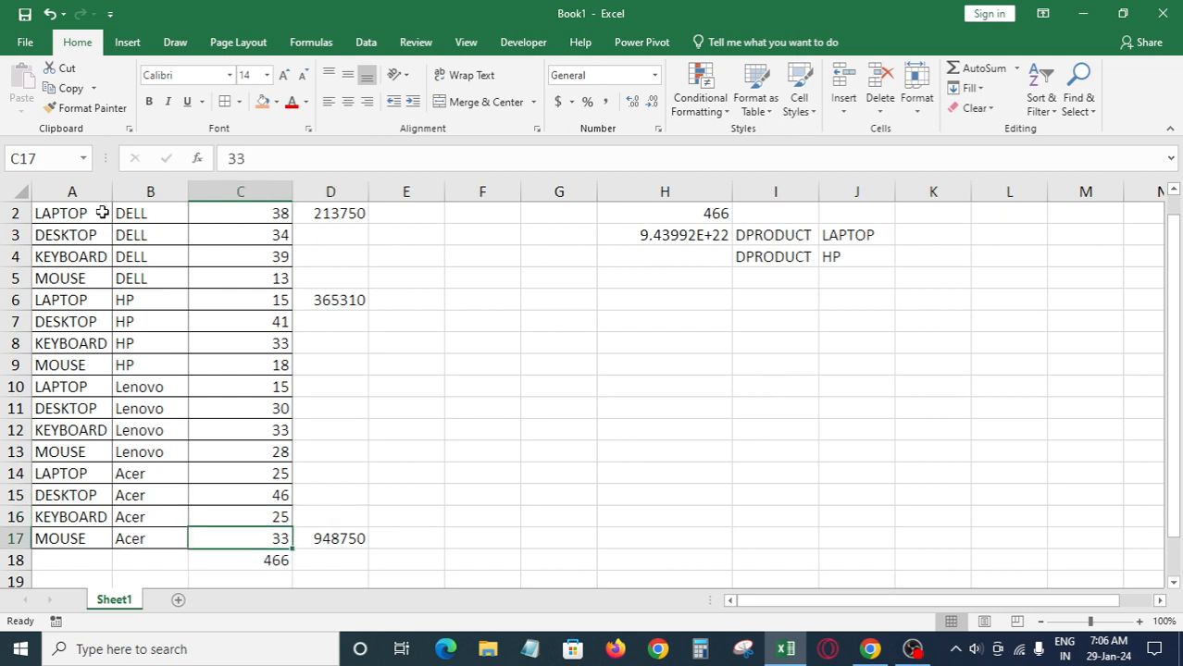
{"action": "key", "text": "Up"}
{"action": "key", "text": "Up"}
{"action": "key", "text": "Left"}
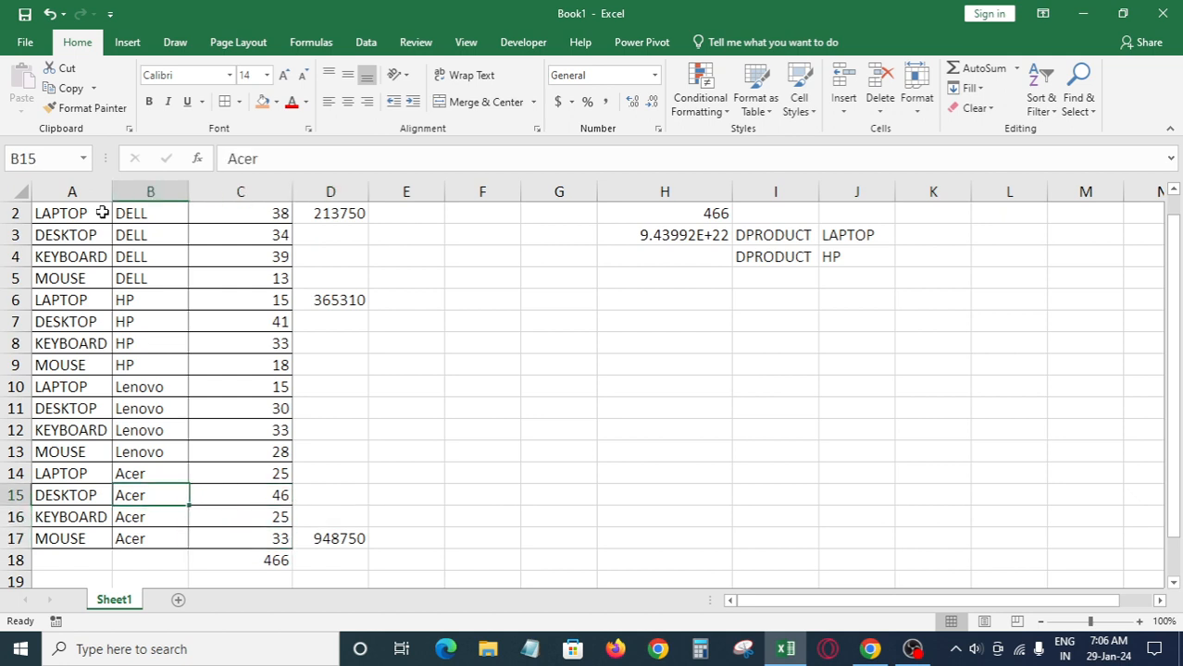
{"action": "key", "text": "Up"}
Enter Acer as the Company criterion in G2
{"action": "key", "text": "ctrl+Up"}
{"action": "key", "text": "Right"}
{"action": "key", "text": "Right"}
{"action": "key", "text": "Right"}
{"action": "key", "text": "Right"}
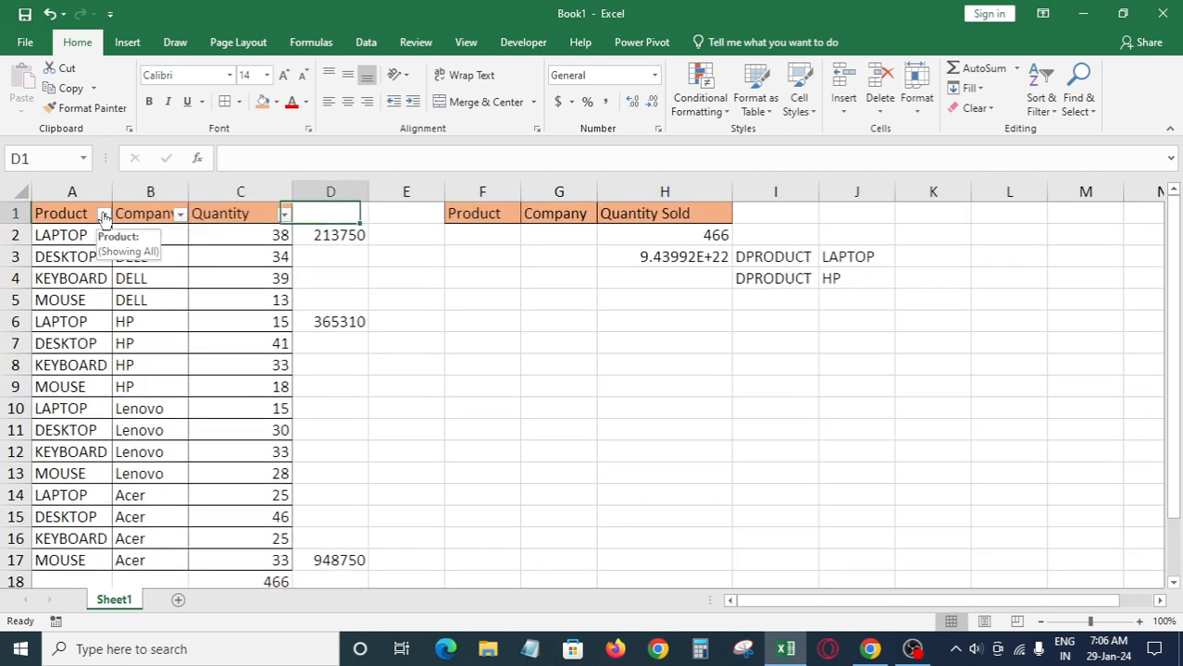
{"action": "key", "text": "Right"}
{"action": "key", "text": "Down"}
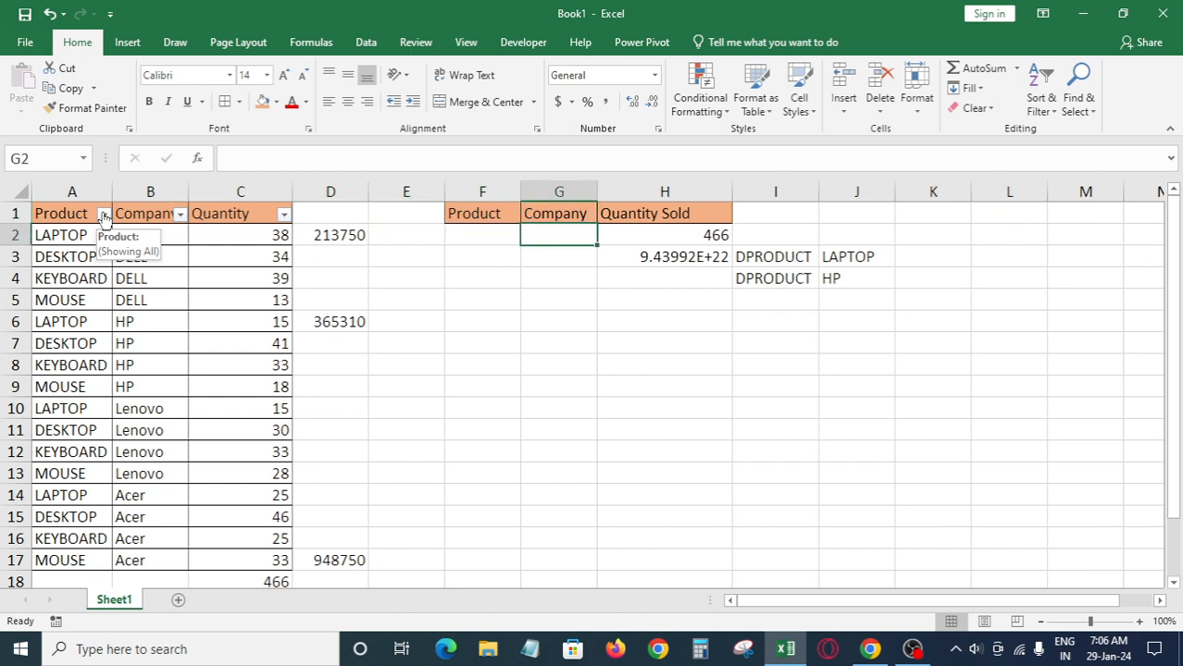
{"action": "type", "text": "Acer"}
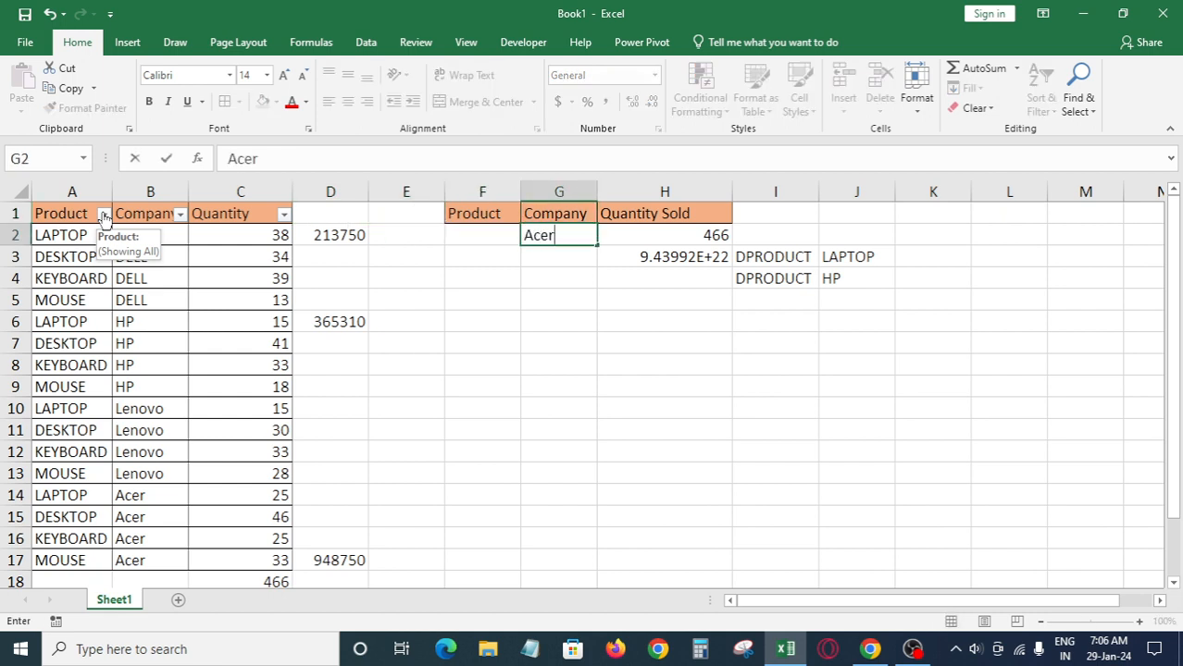
{"action": "key", "text": "Return"}
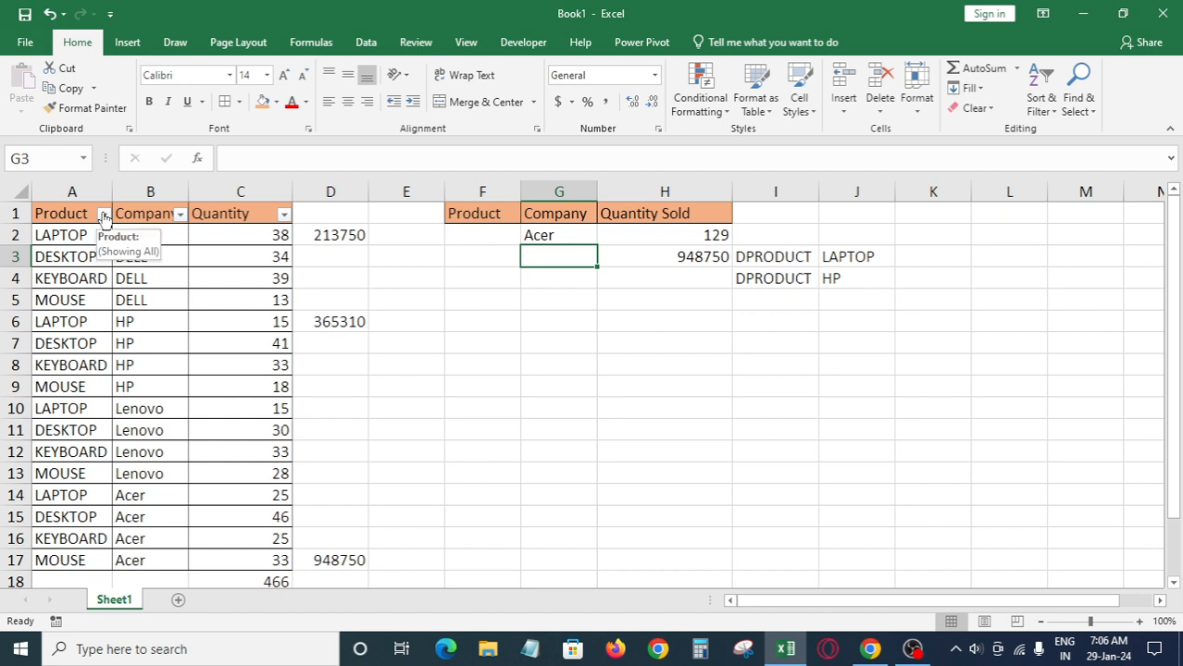
Check the manual Acer multiplication in D17 against the DPRODUCT result for the Acer criterion
{"action": "key", "text": "Left"}
{"action": "key", "text": "Left"}
{"action": "key", "text": "Left"}
{"action": "key", "text": "Left"}
{"action": "key", "text": "ctrl+Down"}
{"action": "key", "text": "Right"}
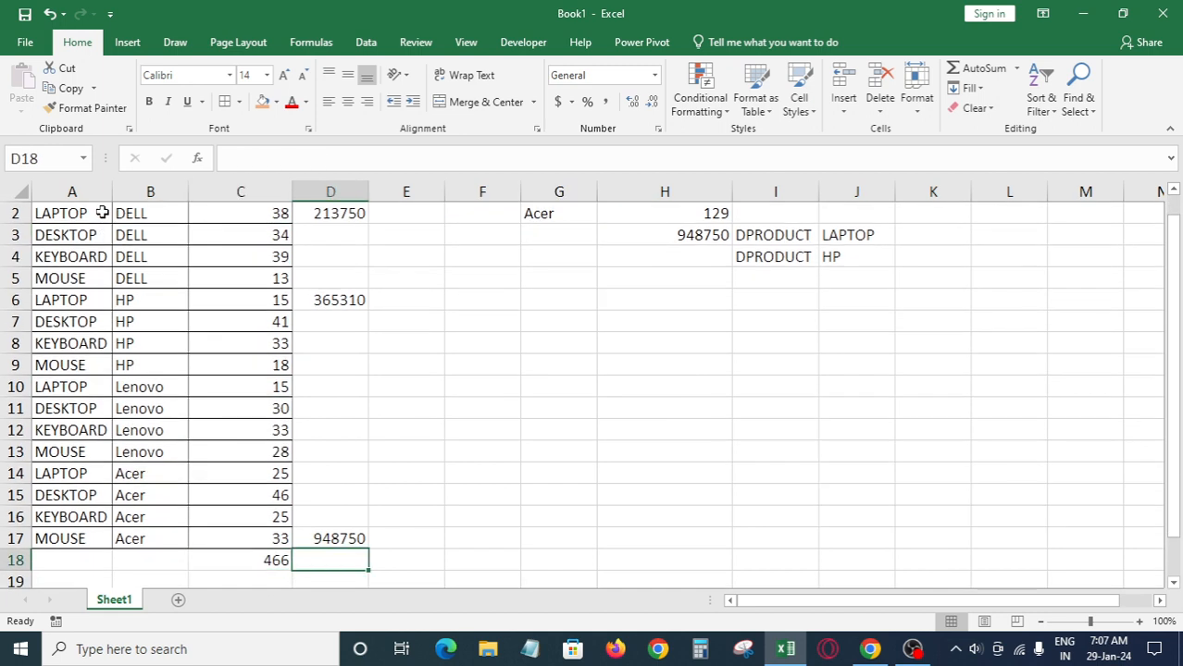
{"action": "key", "text": "Up"}
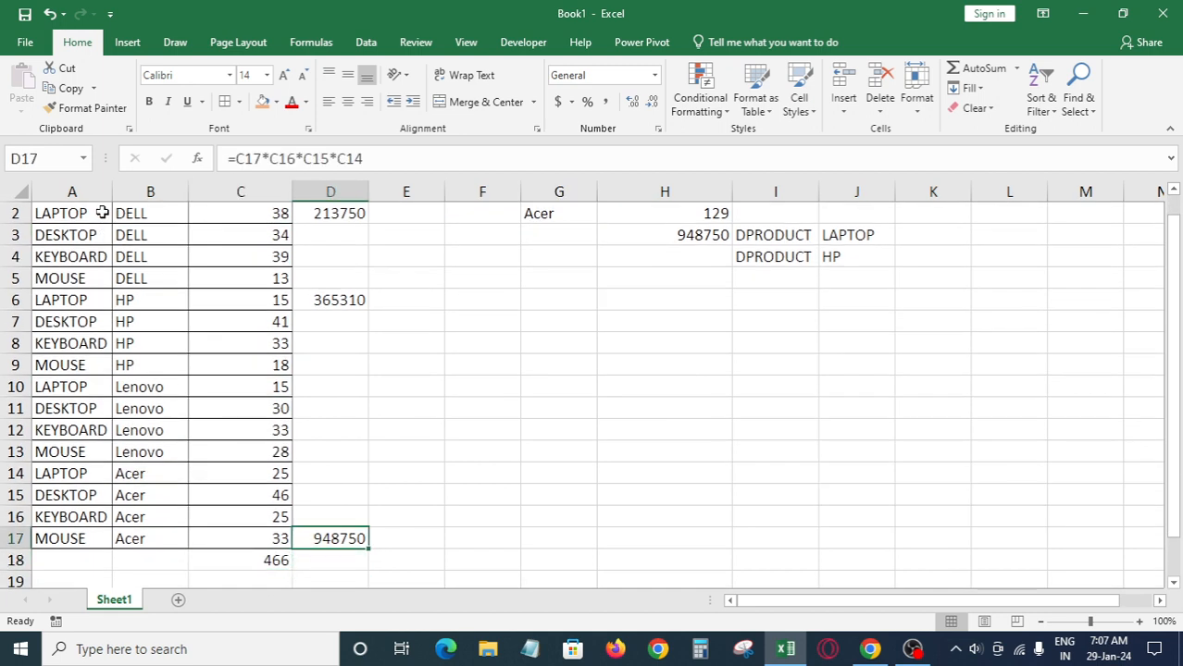
{"action": "key", "text": "Left"}
{"action": "key", "text": "Left"}
{"action": "key", "text": "Left"}
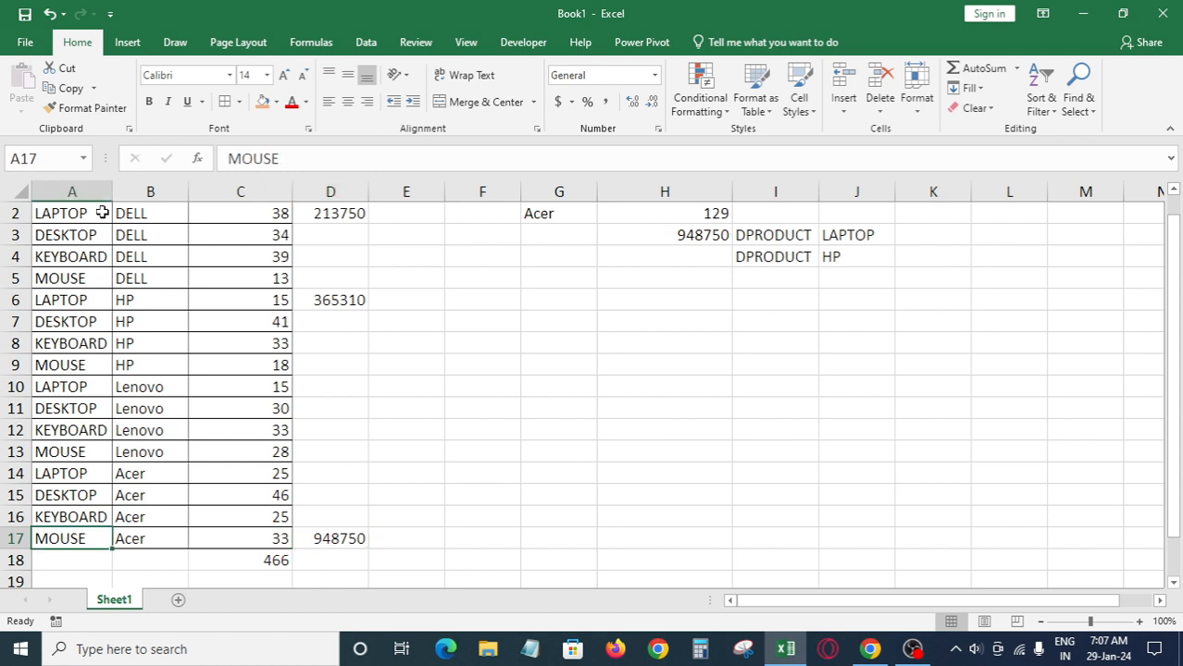
Examine the DPRODUCT formula in H3 and the labels beside it
{"action": "key", "text": "ctrl+Up"}
{"action": "key", "text": "Right"}
{"action": "key", "text": "Right"}
{"action": "key", "text": "Right"}
{"action": "key", "text": "Right"}
{"action": "key", "text": "Right"}
{"action": "key", "text": "Right"}
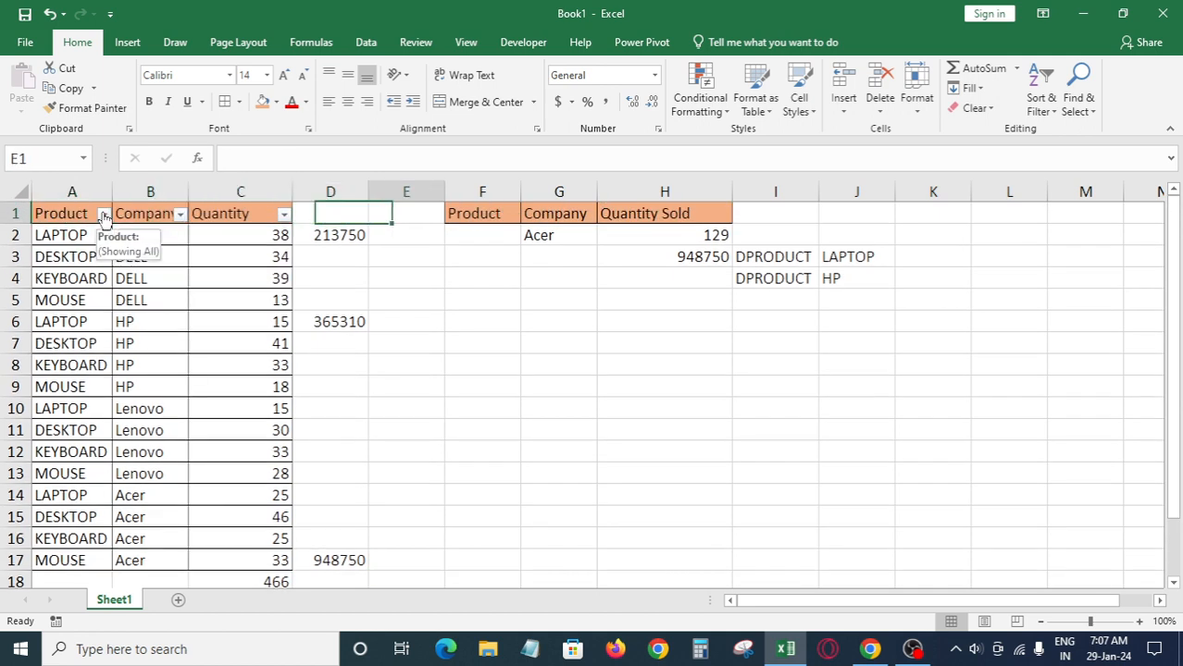
{"action": "key", "text": "Down"}
{"action": "key", "text": "Right"}
{"action": "key", "text": "Right"}
{"action": "key", "text": "Down"}
{"action": "key", "text": "Down"}
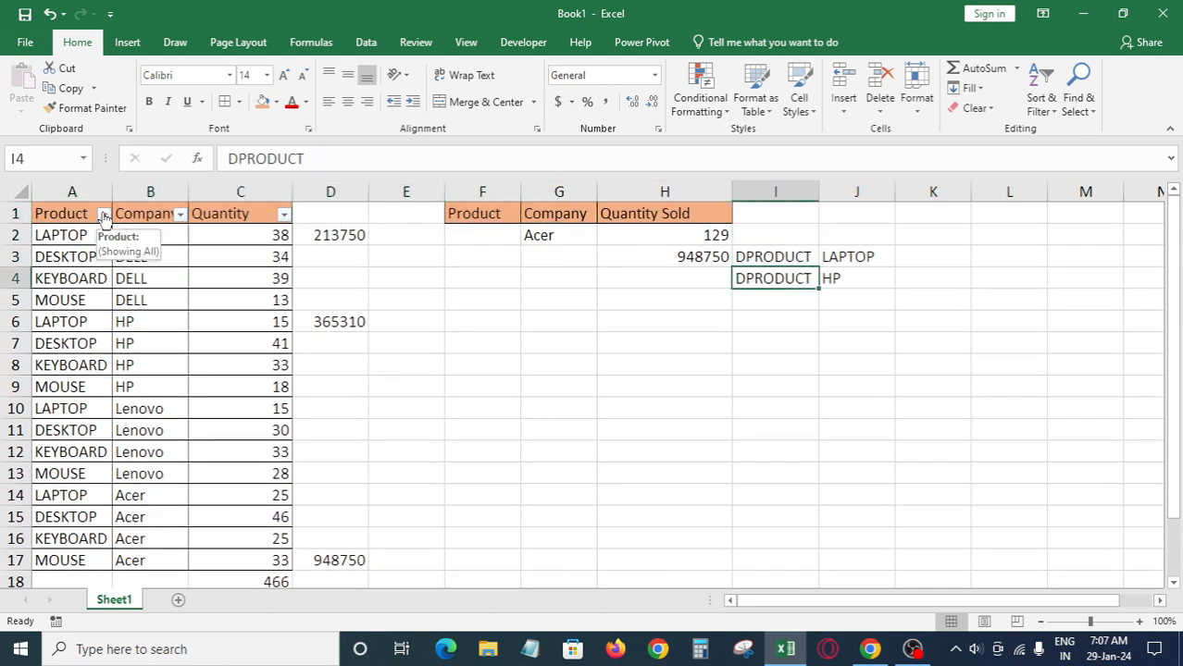
{"action": "key", "text": "Up"}
{"action": "key", "text": "Left"}
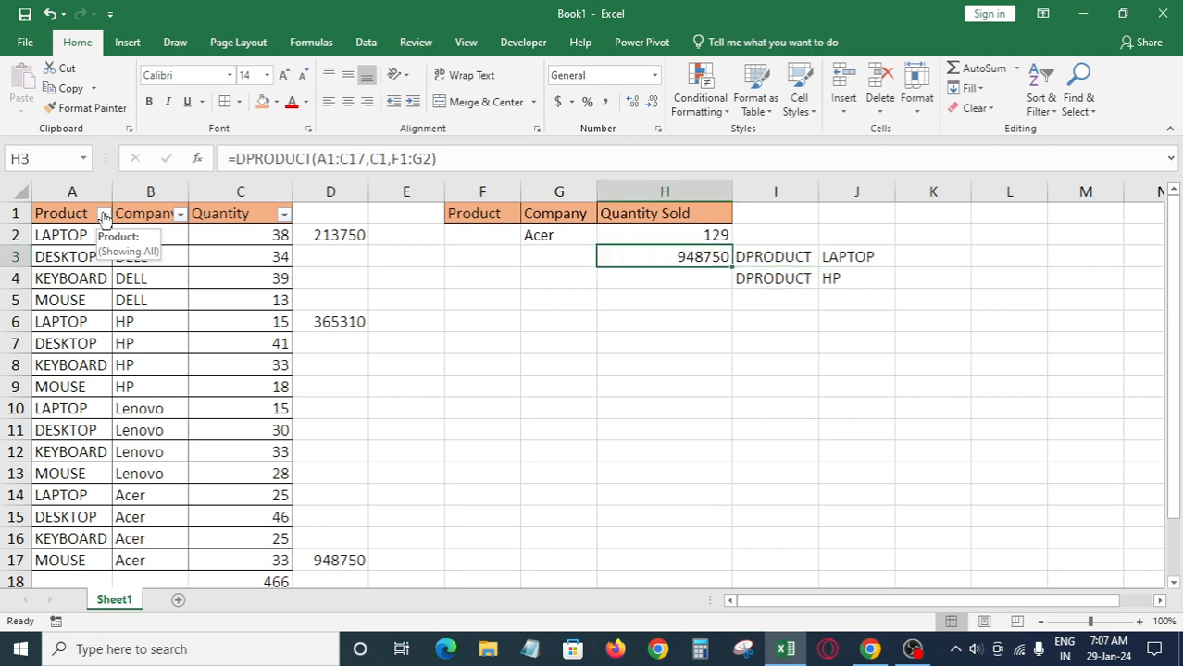
{"action": "key", "text": "Right"}
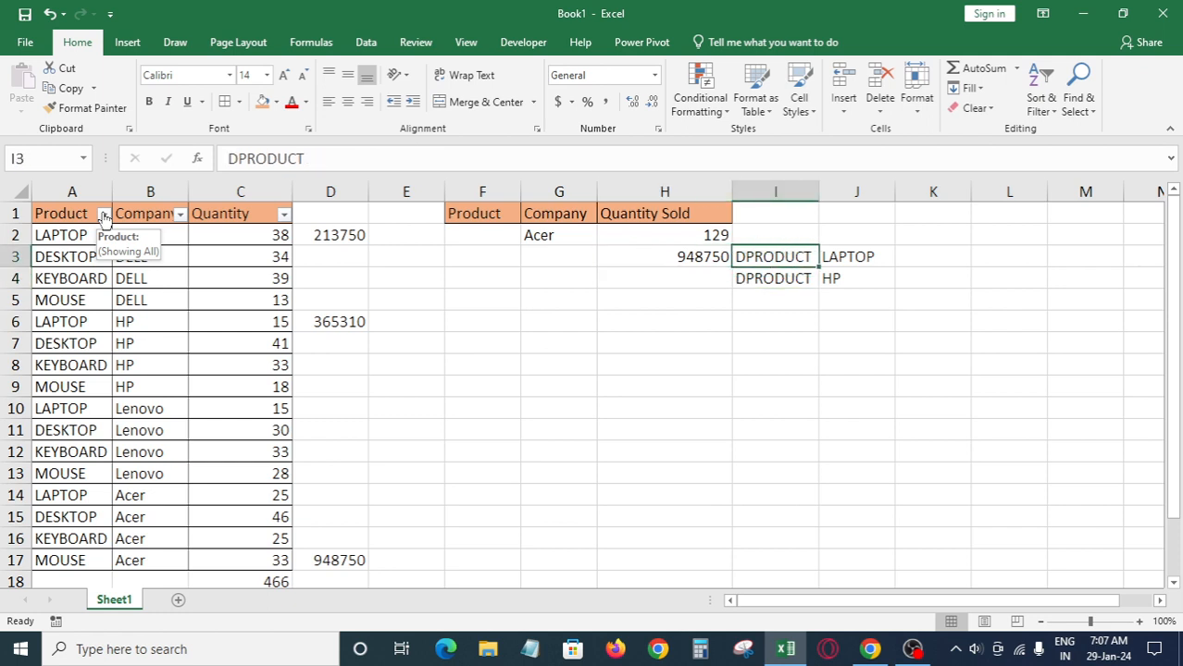
Clear the Company criterion in G2 and enter LAPTOP as the Product criterion in F2
{"action": "key", "text": "Left"}
{"action": "key", "text": "Left"}
{"action": "key", "text": "Up"}
{"action": "key", "text": "Delete"}
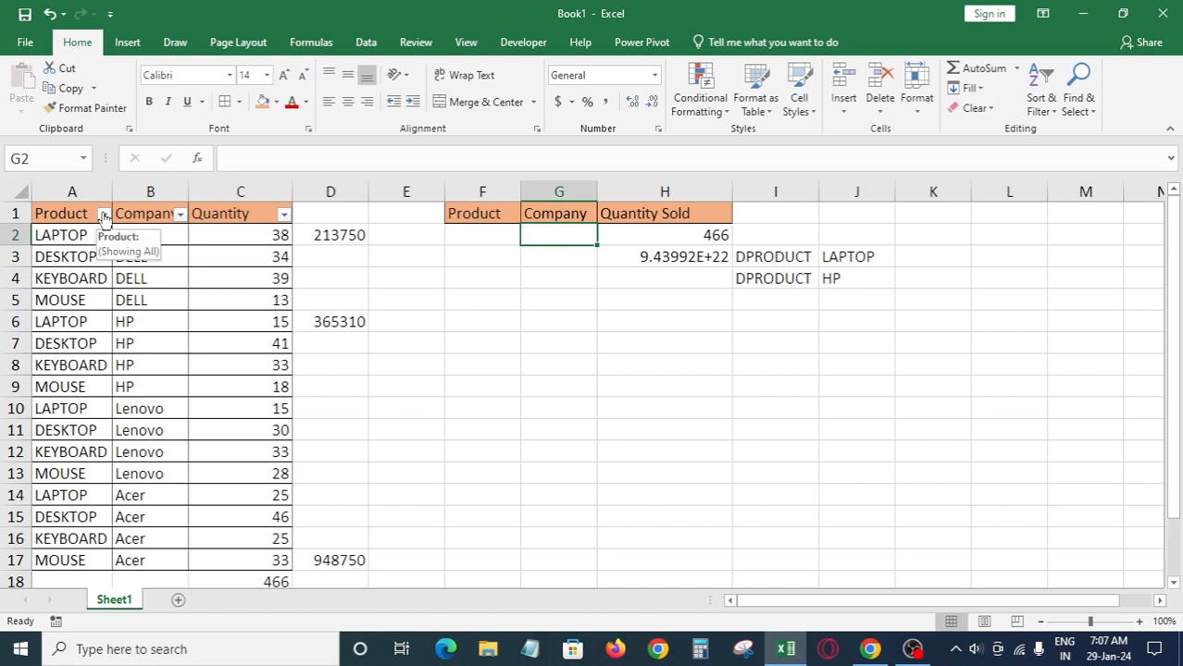
{"action": "key", "text": "Left"}
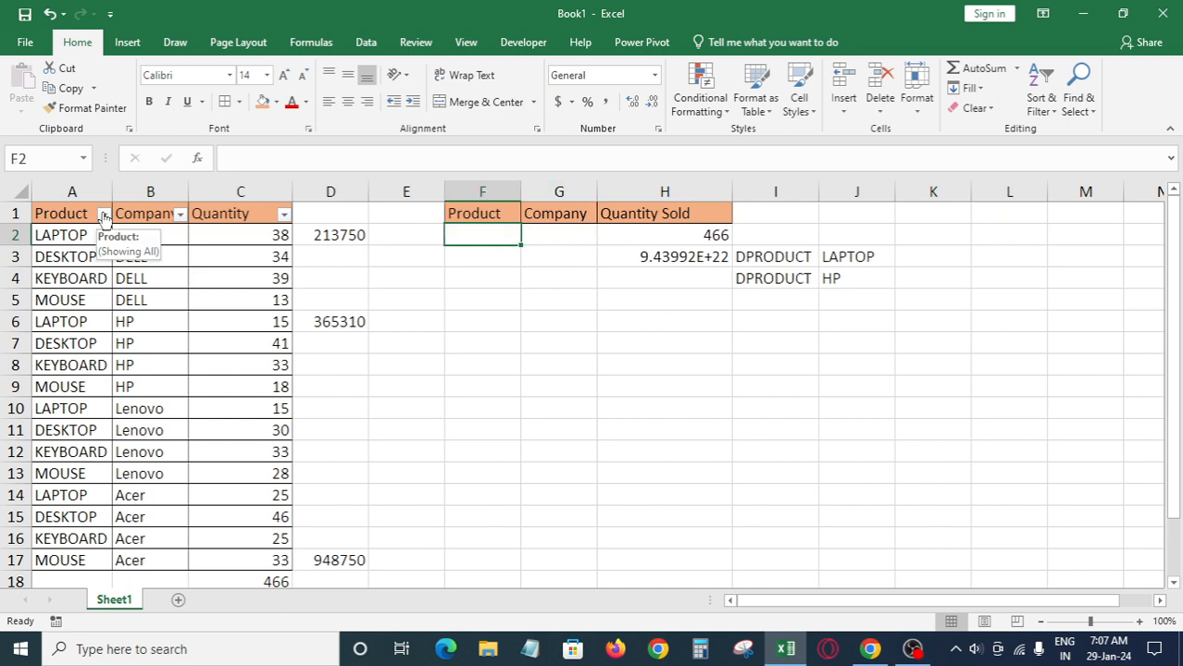
{"action": "type", "text": "LAPTOP"}
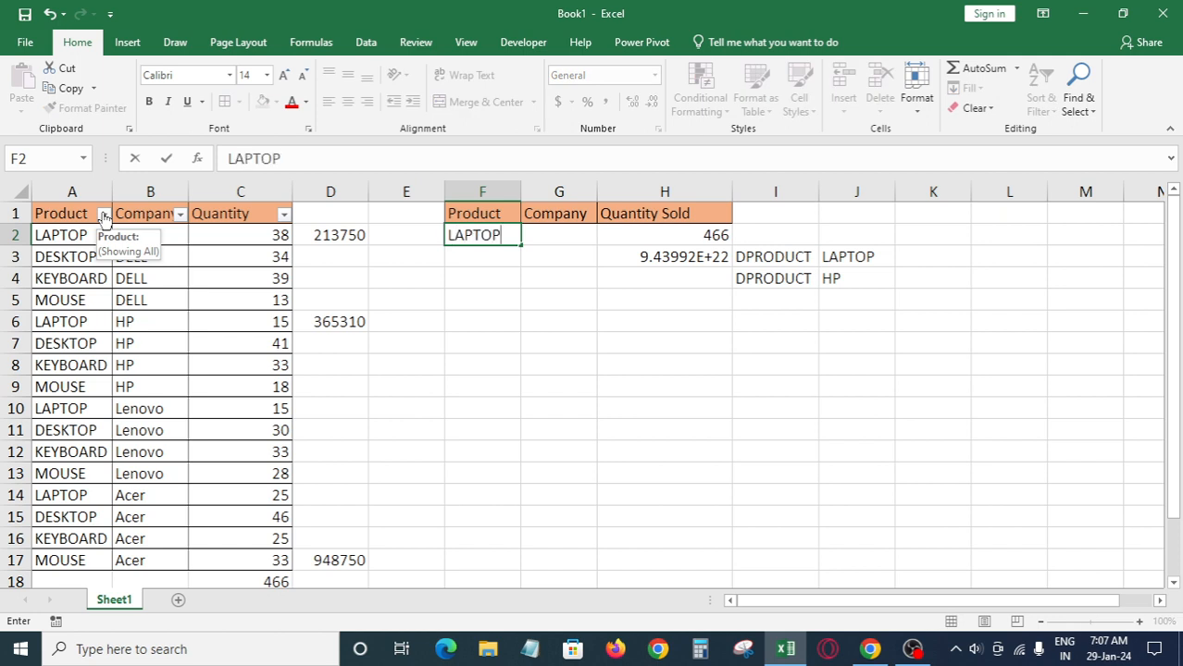
{"action": "key", "text": "Return"}
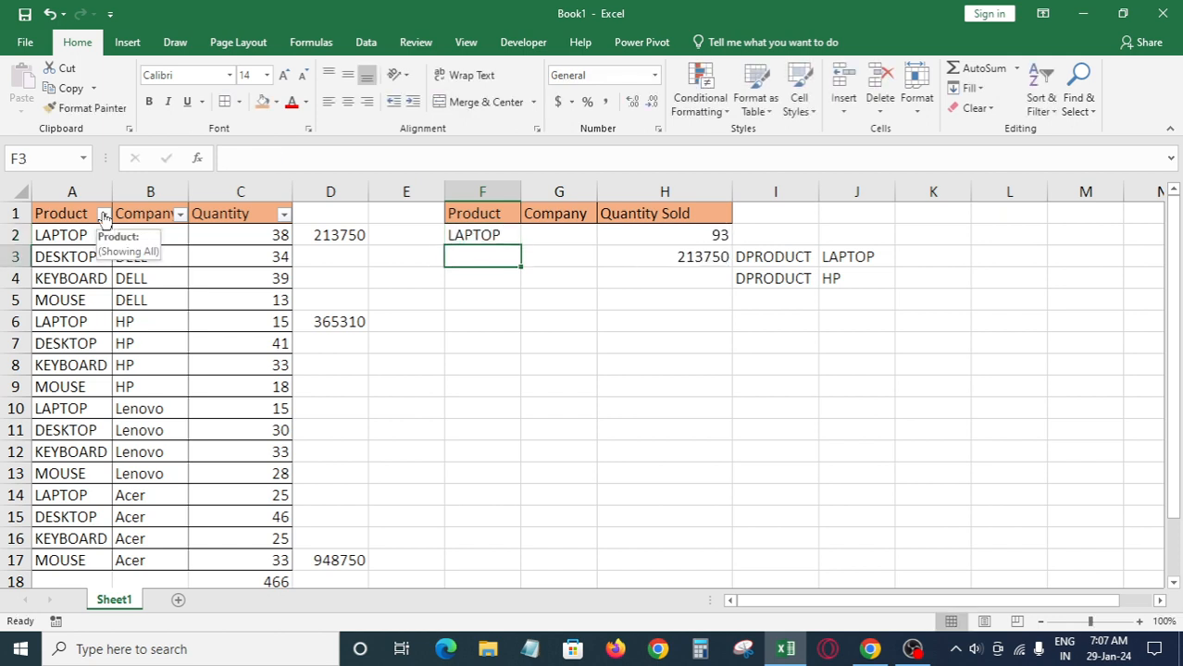
Review the DSUM result in H2 and the DPRODUCT result in H3 for the LAPTOP criterion
{"action": "key", "text": "Up"}
{"action": "key", "text": "Right"}
{"action": "key", "text": "Right"}
{"action": "key", "text": "Right"}
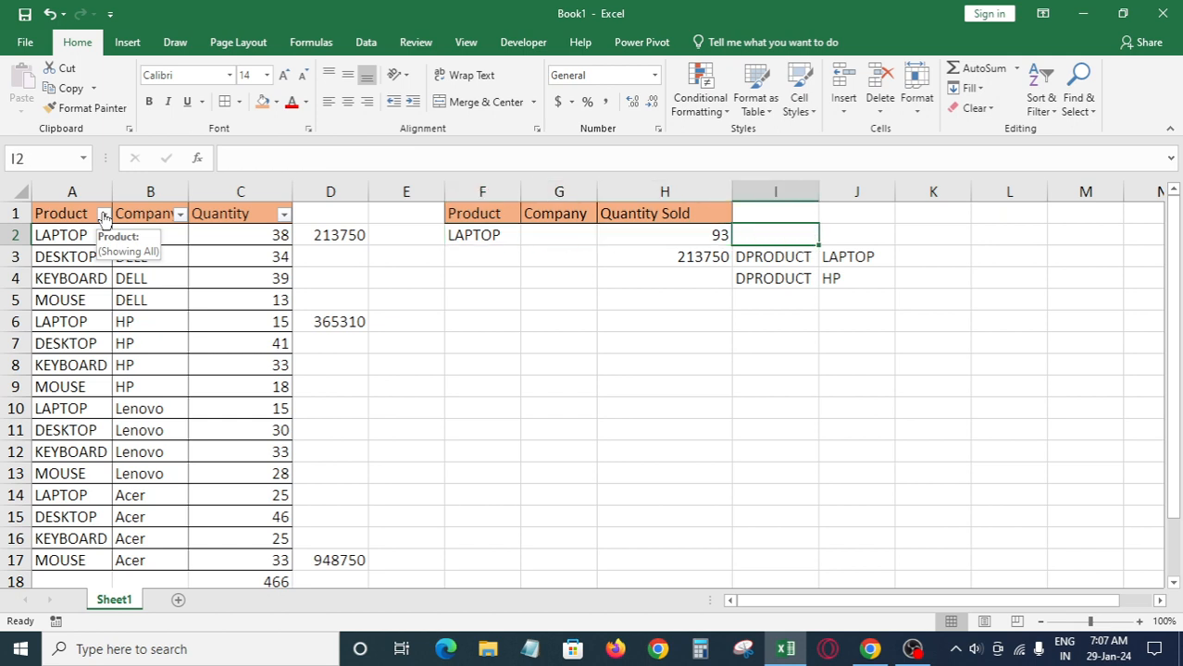
{"action": "key", "text": "Left"}
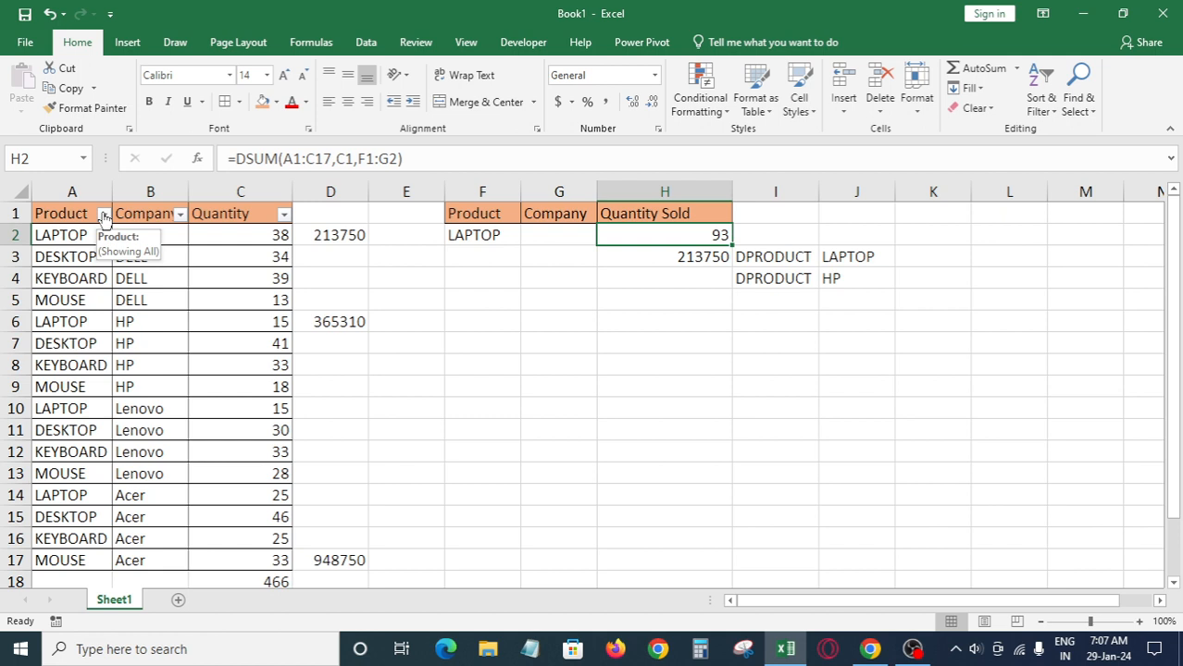
{"action": "key", "text": "Down"}
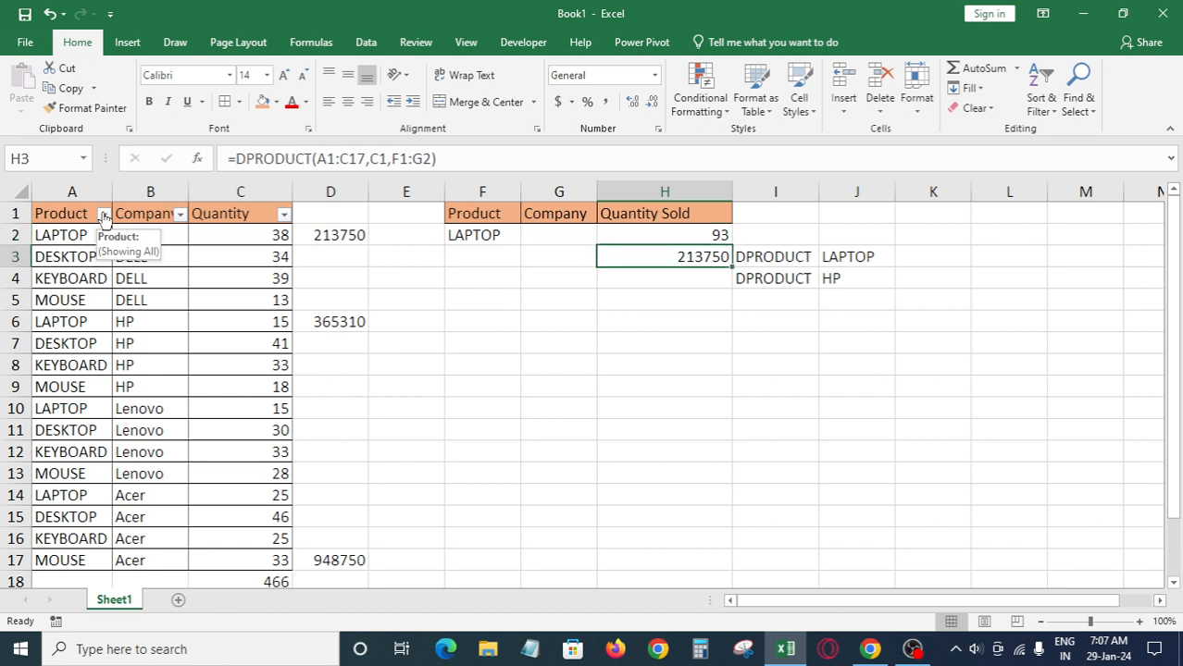
{"action": "key", "text": "Up"}
{"action": "key", "text": "Left"}
{"action": "key", "text": "Left"}
{"action": "key", "text": "Left"}
{"action": "key", "text": "Left"}
{"action": "key", "text": "Left"}
{"action": "key", "text": "Left"}
{"action": "key", "text": "Left"}
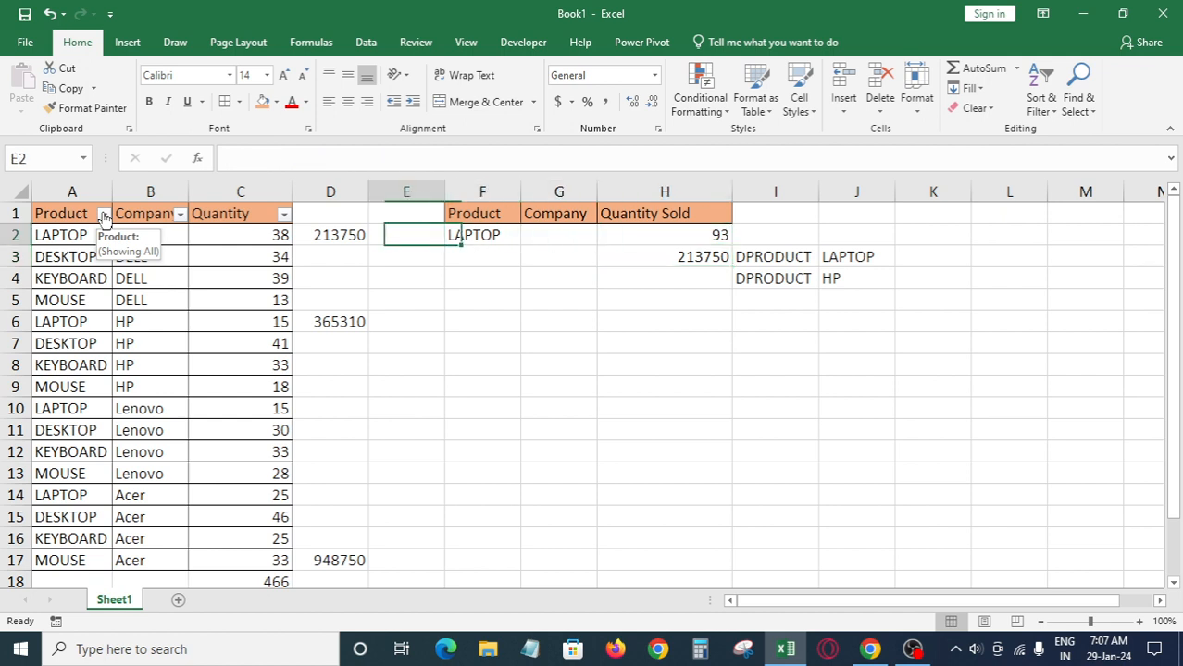
Filter the Product column to show only LAPTOP rows
{"action": "key", "text": "Up"}
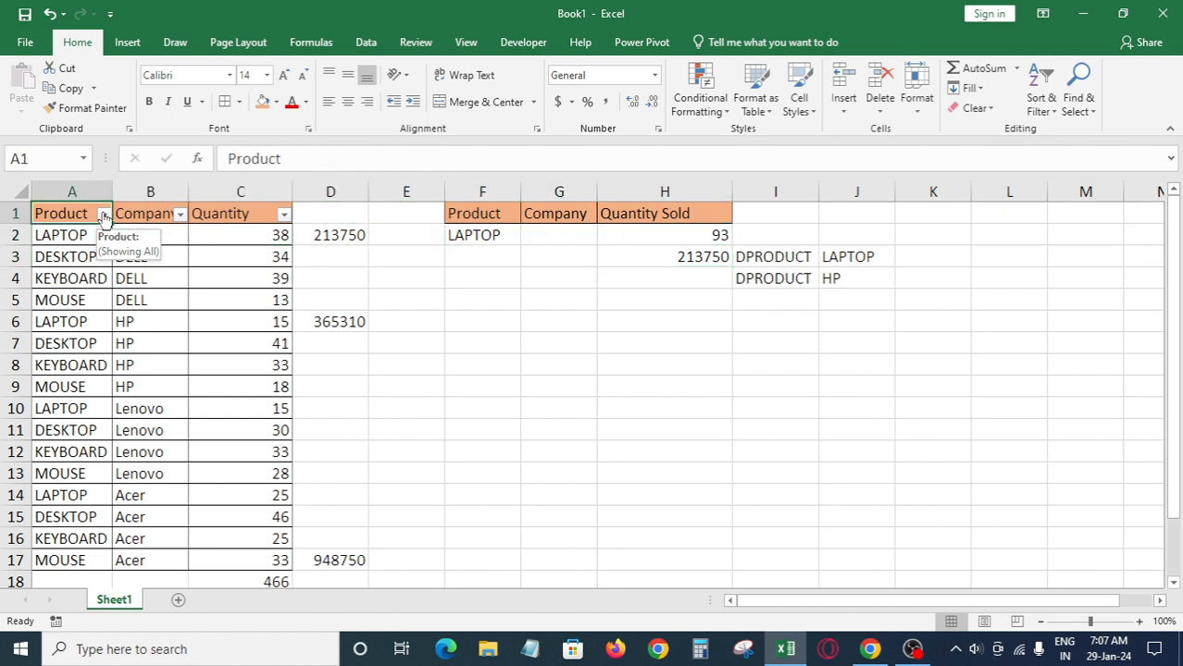
{"action": "key", "text": "alt+Down"}
{"action": "key", "text": "Down"}
{"action": "key", "text": "Down"}
{"action": "key", "text": "Down"}
{"action": "key", "text": "Down"}
{"action": "key", "text": "Down"}
{"action": "key", "text": "Down"}
{"action": "key", "text": "Down"}
{"action": "key", "text": "Up"}
{"action": "key", "text": "space"}
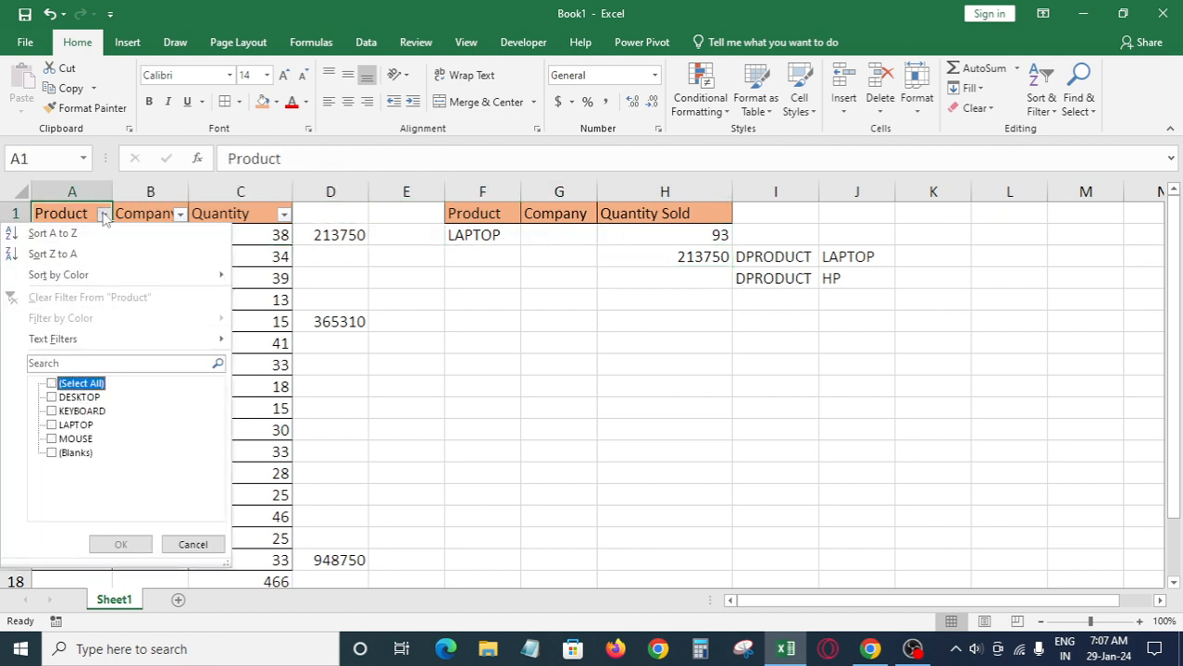
{"action": "key", "text": "Down"}
{"action": "key", "text": "Down"}
{"action": "key", "text": "Down"}
{"action": "key", "text": "space"}
{"action": "key", "text": "Return"}
Inspect the manual multiplication formula in D6 and clear that cell
{"action": "key", "text": "Right"}
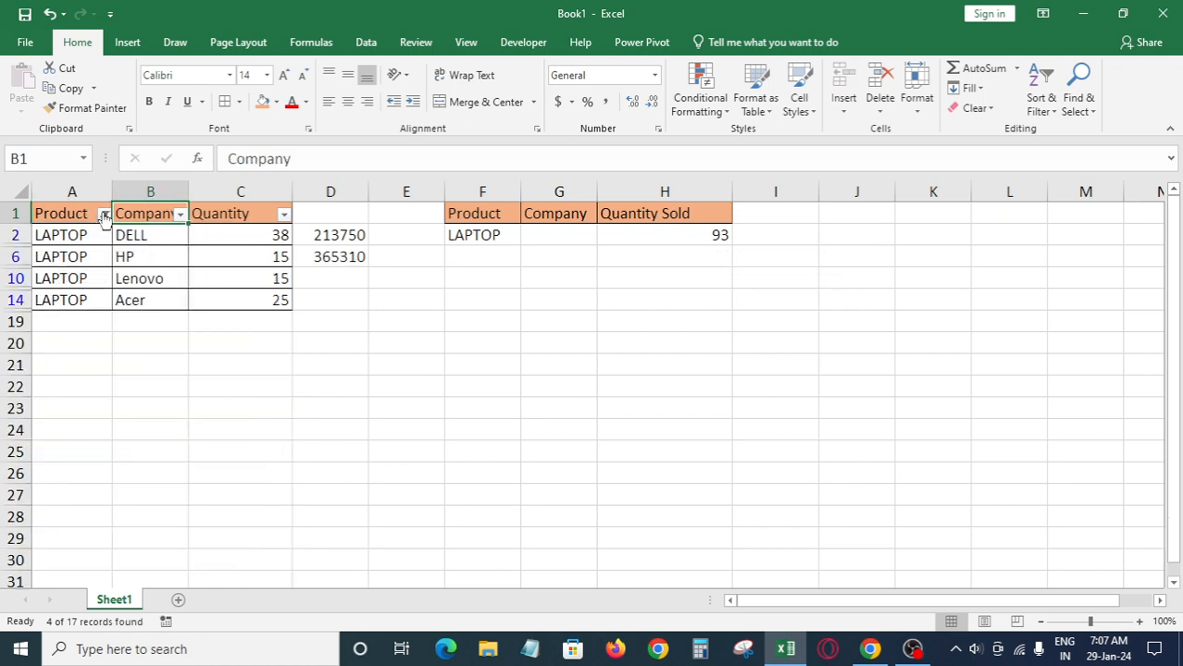
{"action": "key", "text": "Down"}
{"action": "key", "text": "Right"}
{"action": "key", "text": "Down"}
{"action": "key", "text": "Right"}
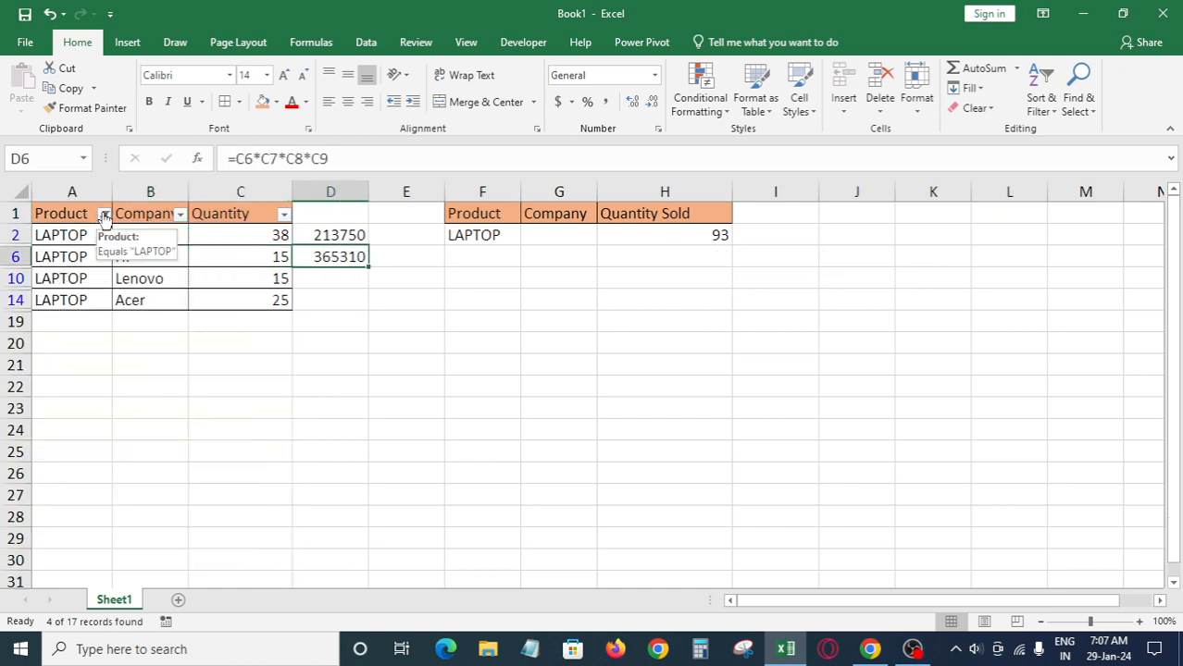
{"action": "key", "text": "F2"}
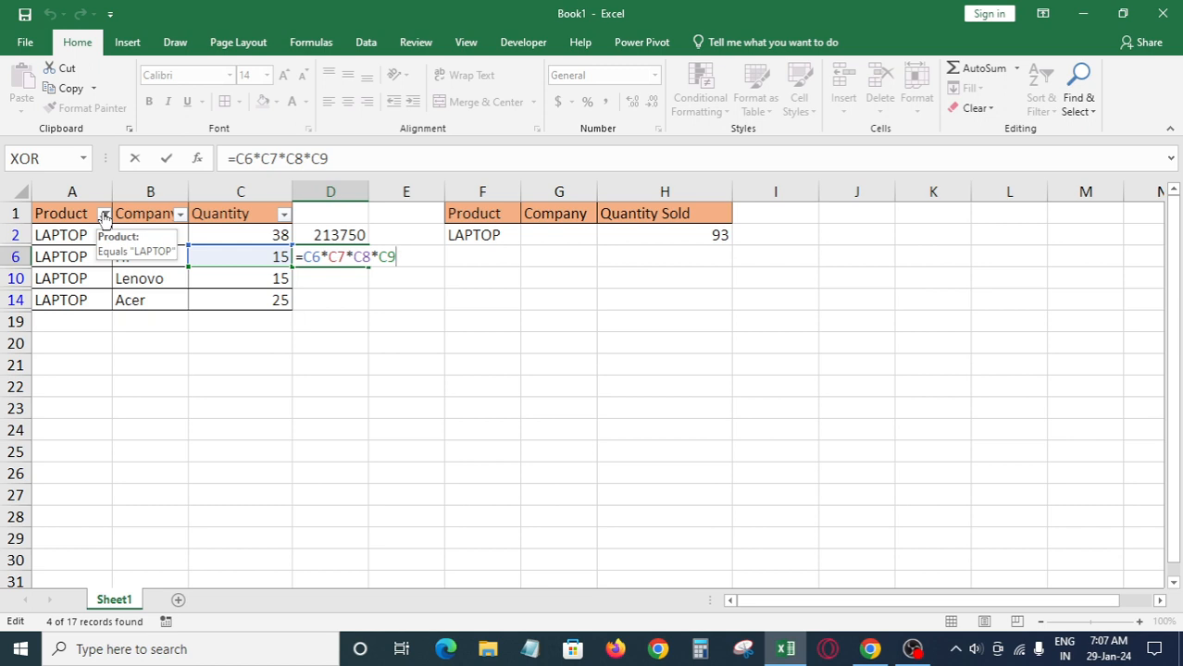
{"action": "key", "text": "ctrl+Return"}
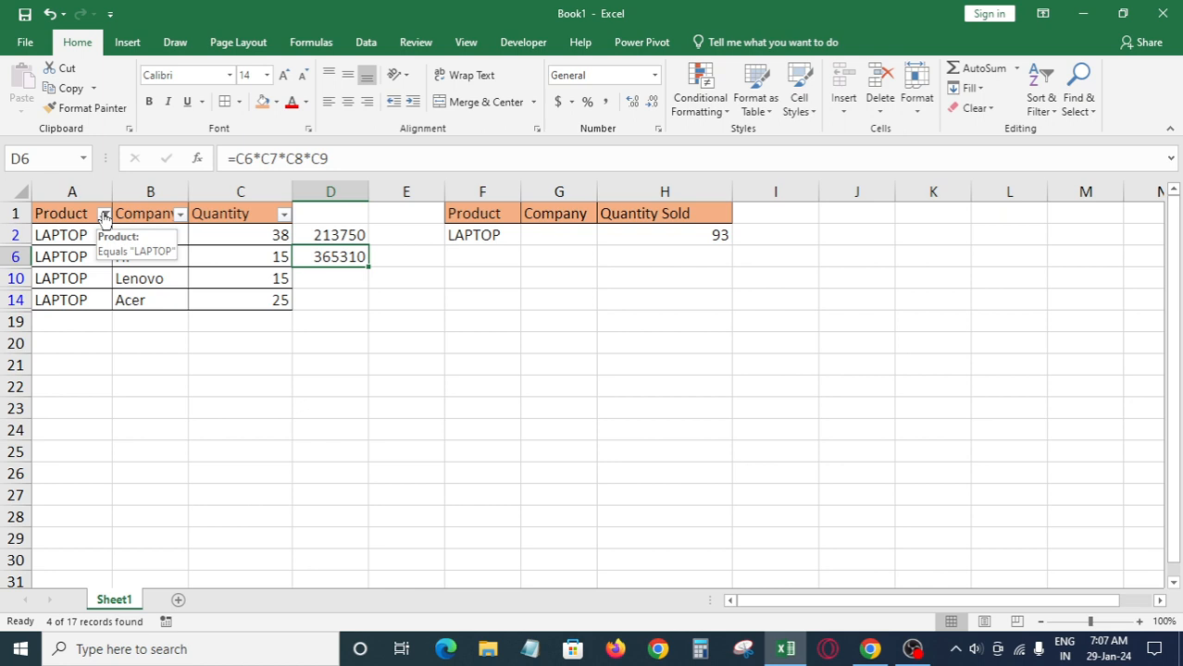
{"action": "key", "text": "Delete"}
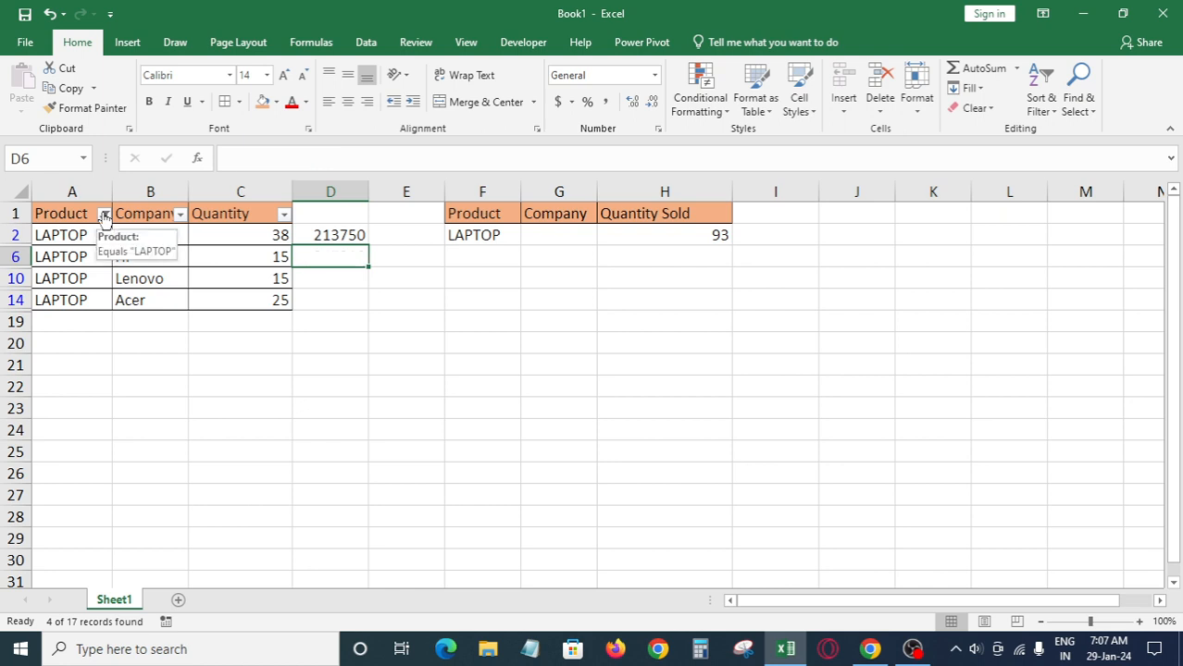
Enter the formula =C2*C6*C10*C14 in D6 to multiply the four laptop quantities
{"action": "type", "text": "="}
{"action": "key", "text": "Left"}
{"action": "key", "text": "Up"}
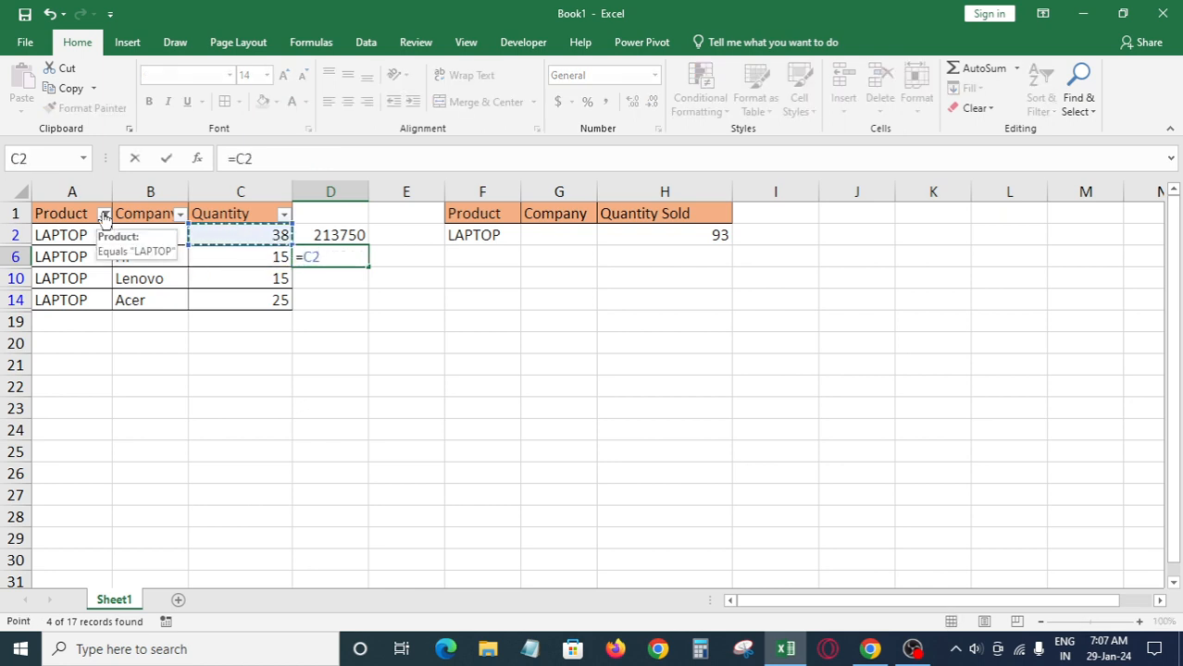
{"action": "type", "text": "*"}
{"action": "key", "text": "Left"}
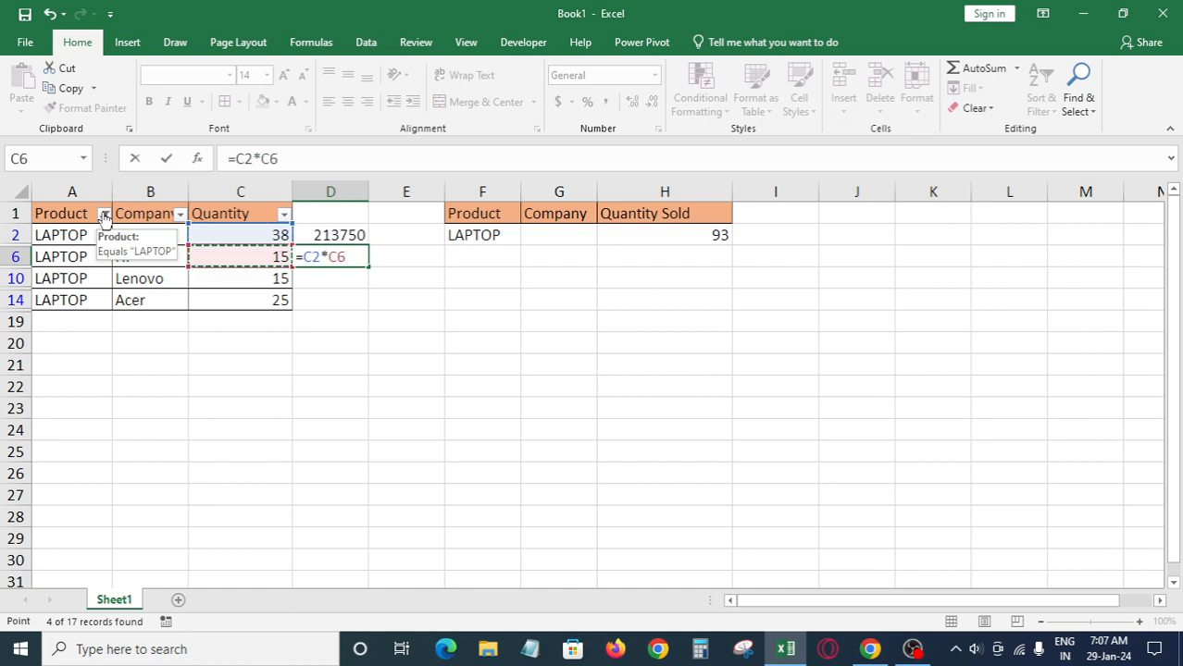
{"action": "type", "text": "*"}
{"action": "key", "text": "Left"}
{"action": "key", "text": "Down"}
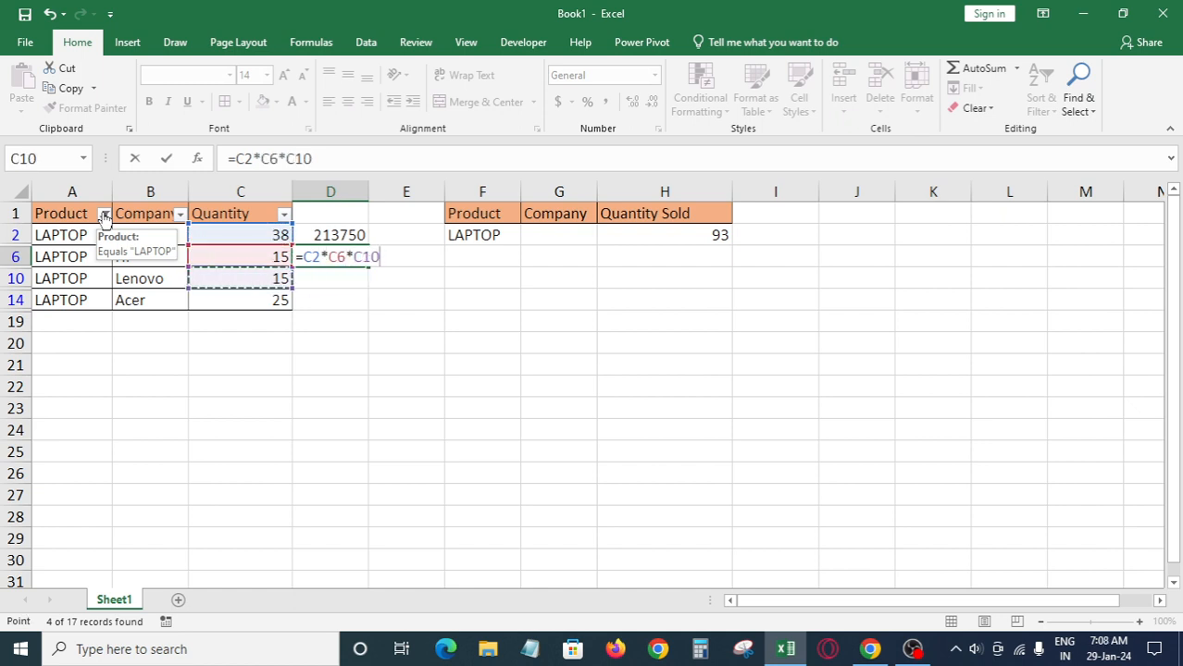
{"action": "type", "text": "*"}
{"action": "key", "text": "Down"}
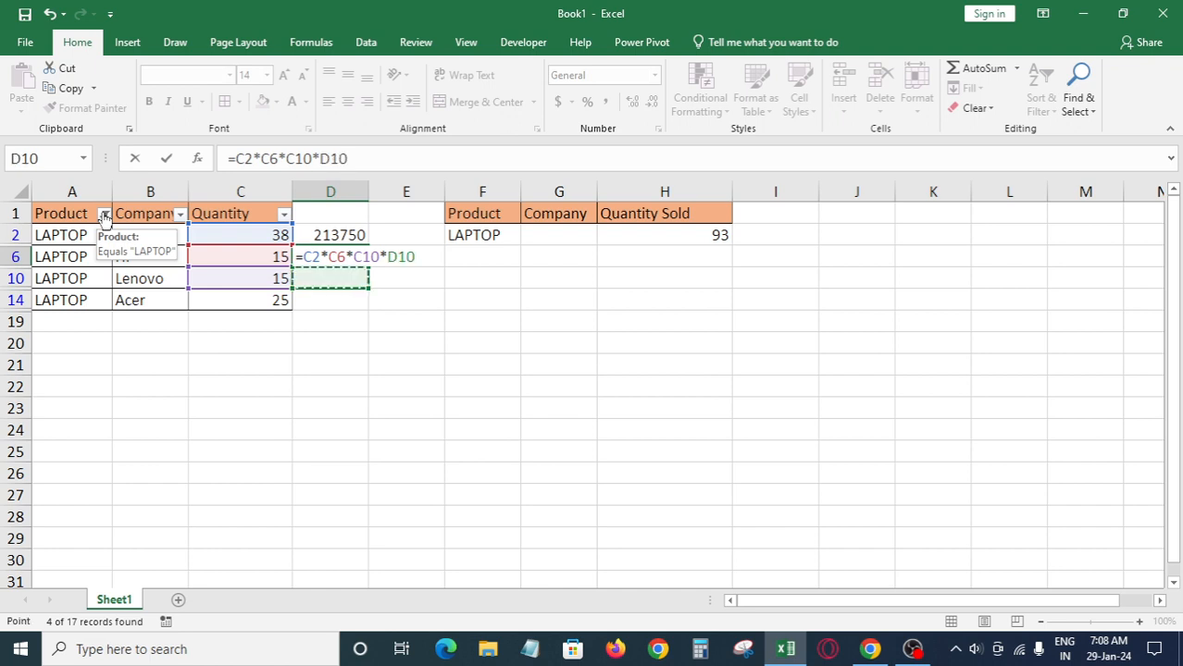
{"action": "key", "text": "Left"}
{"action": "key", "text": "Down"}
{"action": "key", "text": "Return"}
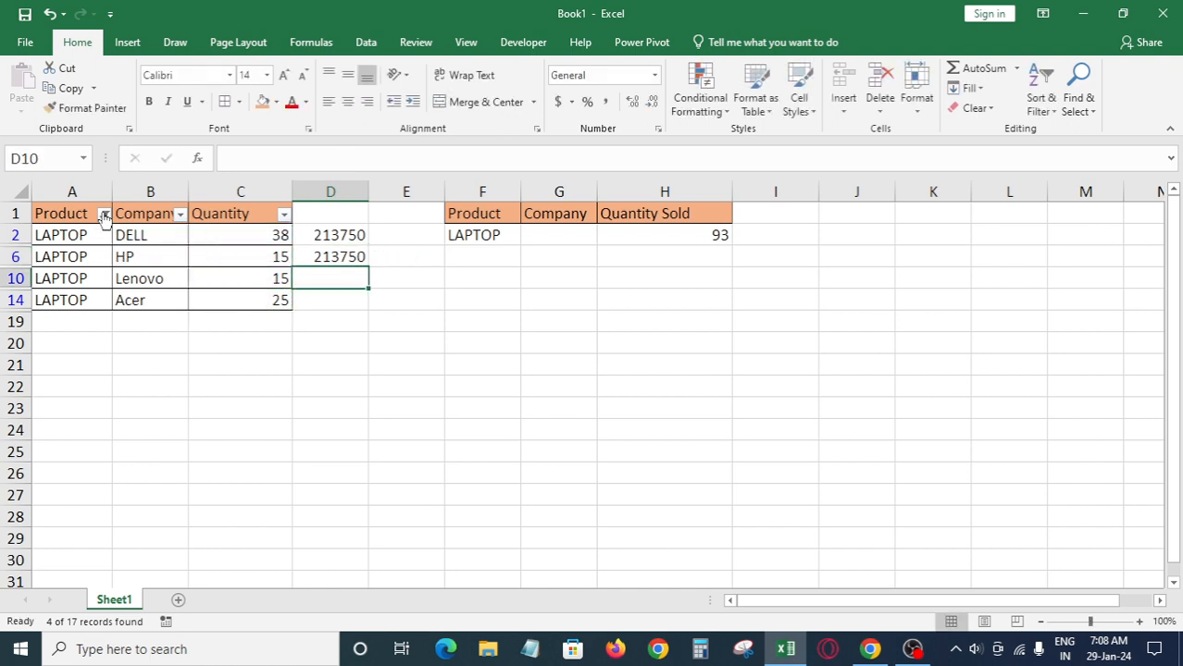
Remove the LAPTOP filter from the Product column so all rows show again
{"action": "key", "text": "Up"}
{"action": "key", "text": "Up"}
{"action": "key", "text": "Up"}
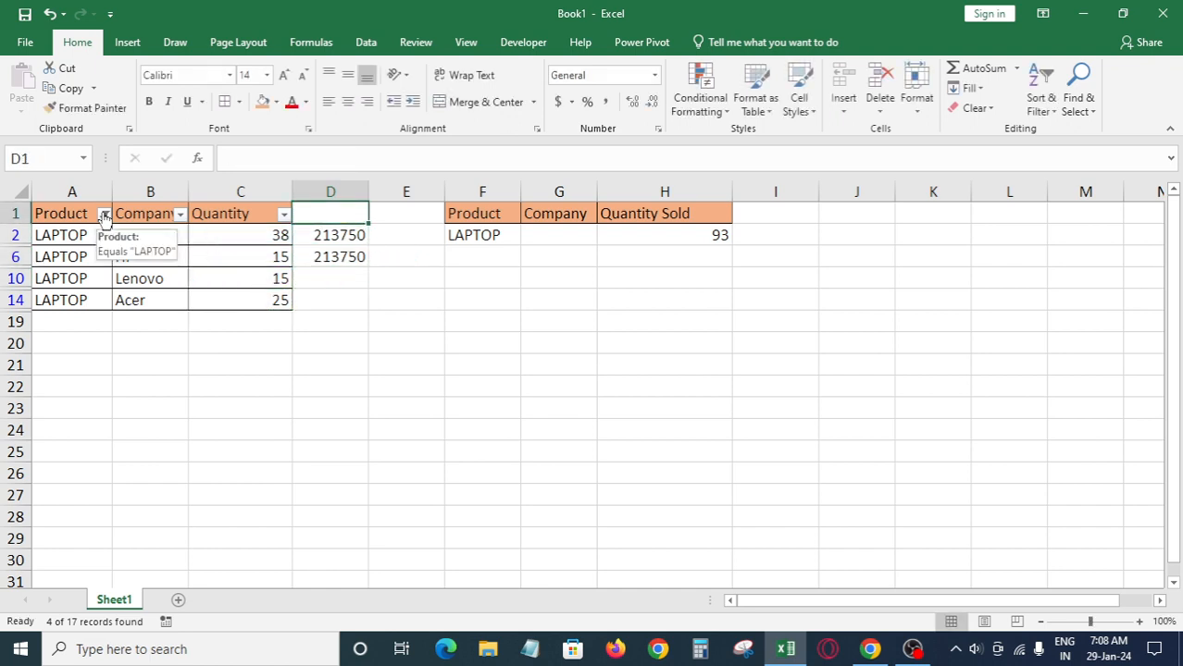
{"action": "key", "text": "Left"}
{"action": "key", "text": "Left"}
{"action": "key", "text": "Left"}
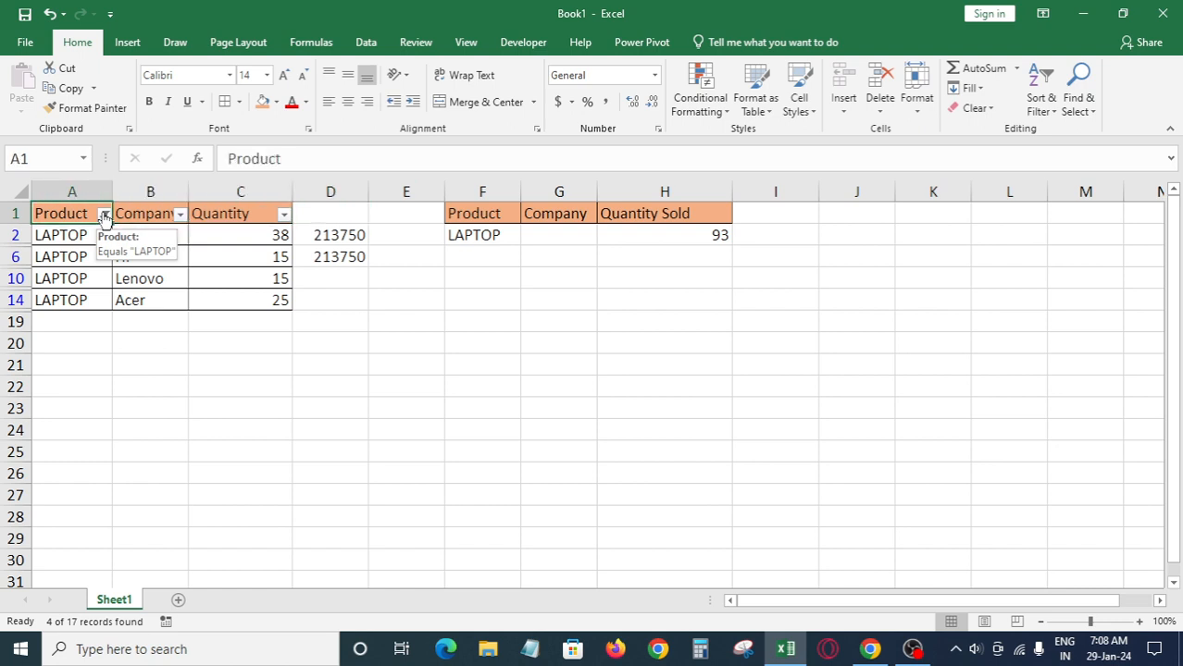
{"action": "key", "text": "alt+Down"}
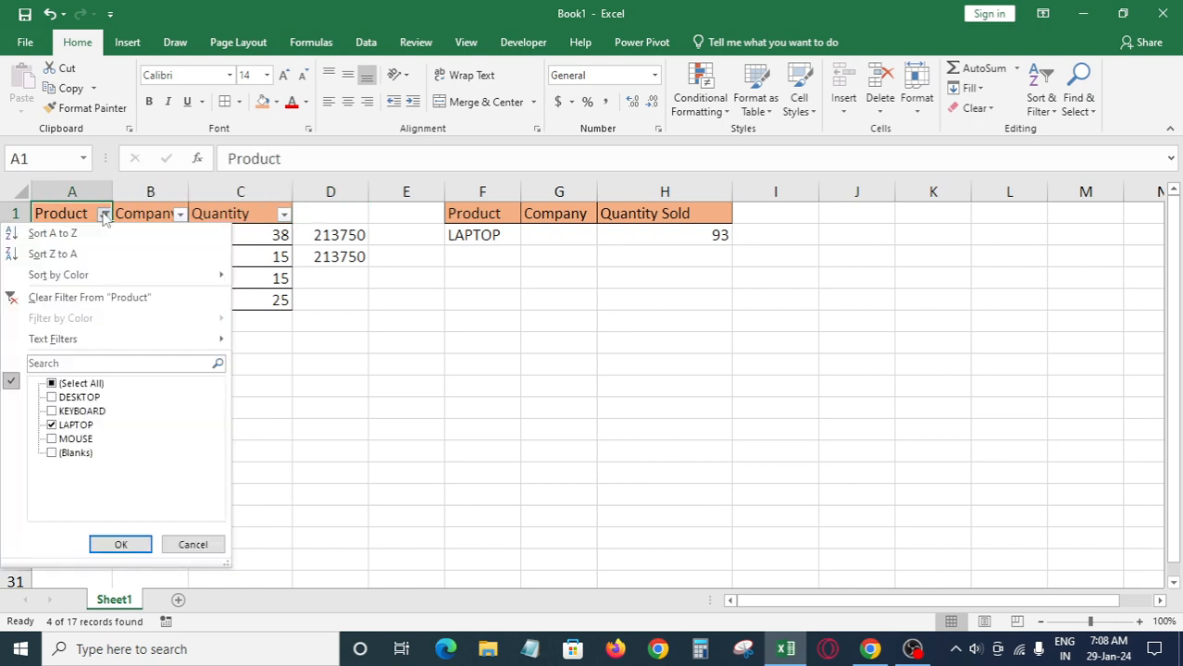
{"action": "key", "text": "Down"}
{"action": "key", "text": "Down"}
{"action": "key", "text": "Down"}
{"action": "key", "text": "Down"}
{"action": "key", "text": "Down"}
{"action": "key", "text": "Down"}
{"action": "key", "text": "Down"}
{"action": "key", "text": "space"}
{"action": "key", "text": "Return"}
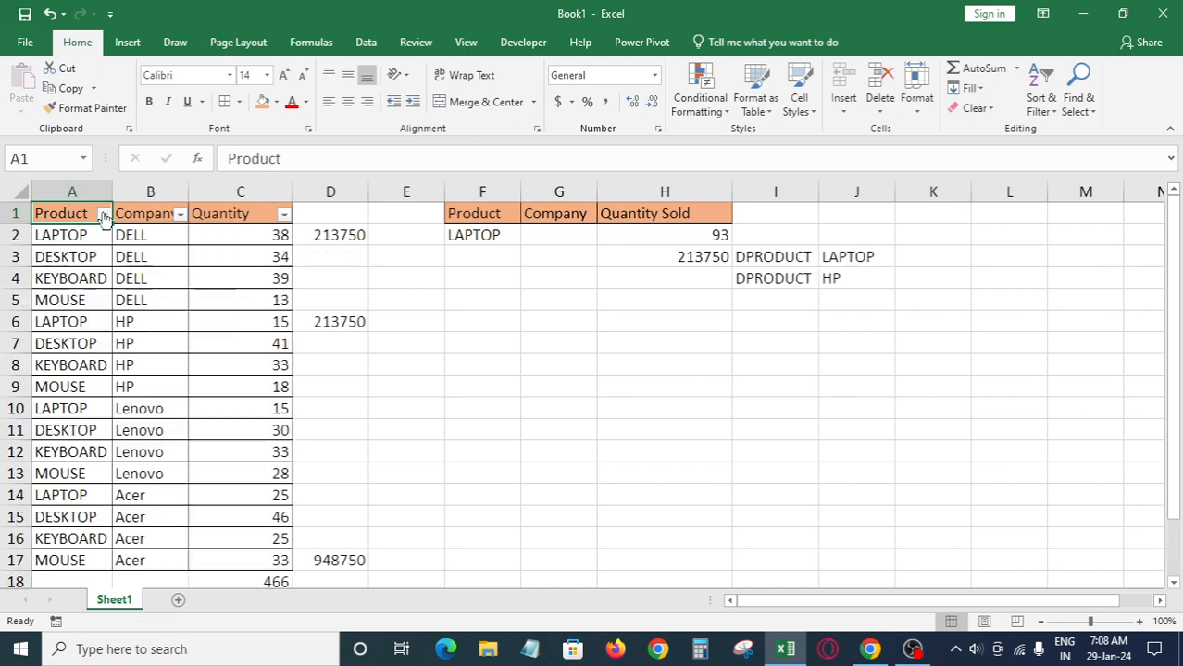
Compare the DPRODUCT result in H3 for the LAPTOP criterion with the manual multiplication in D6
{"action": "key", "text": "Down"}
{"action": "key", "text": "Right"}
{"action": "key", "text": "Right"}
{"action": "key", "text": "Right"}
{"action": "key", "text": "Right"}
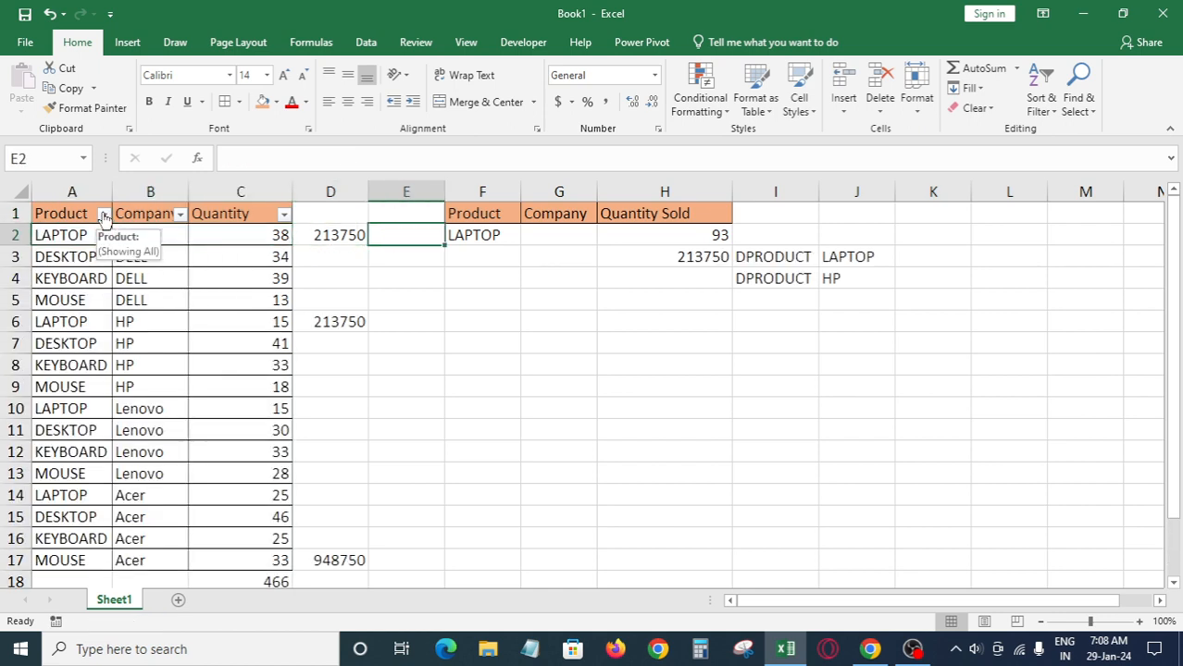
{"action": "key", "text": "Down"}
{"action": "key", "text": "Right"}
{"action": "key", "text": "Right"}
{"action": "key", "text": "Right"}
{"action": "key", "text": "Right"}
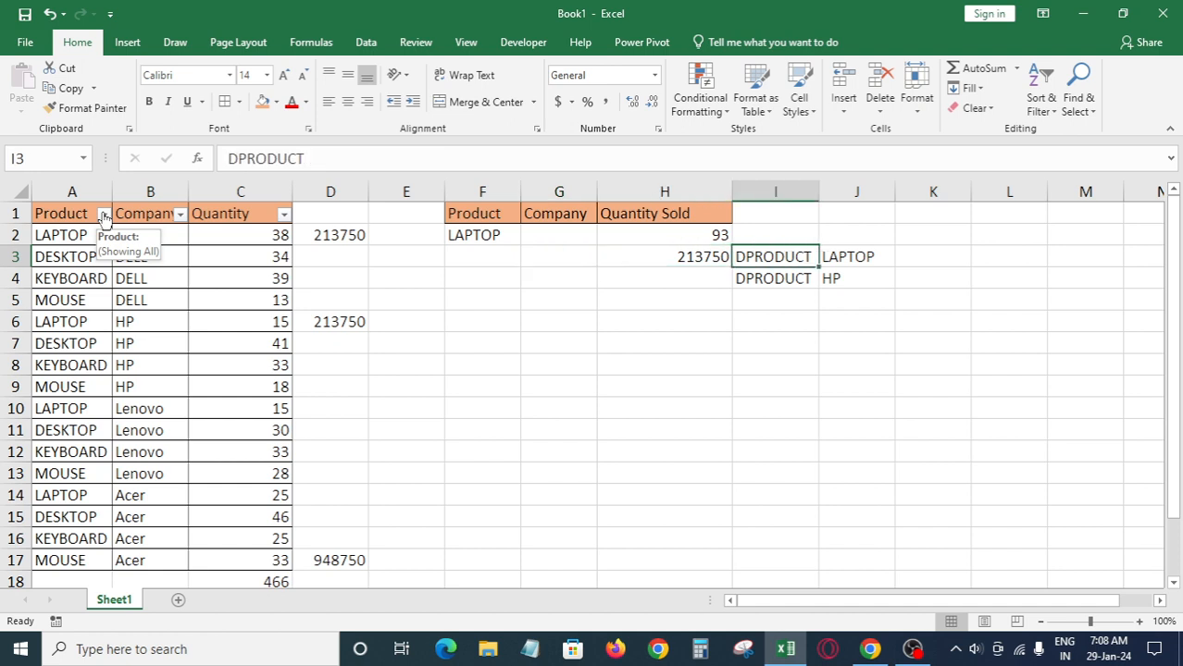
{"action": "key", "text": "Left"}
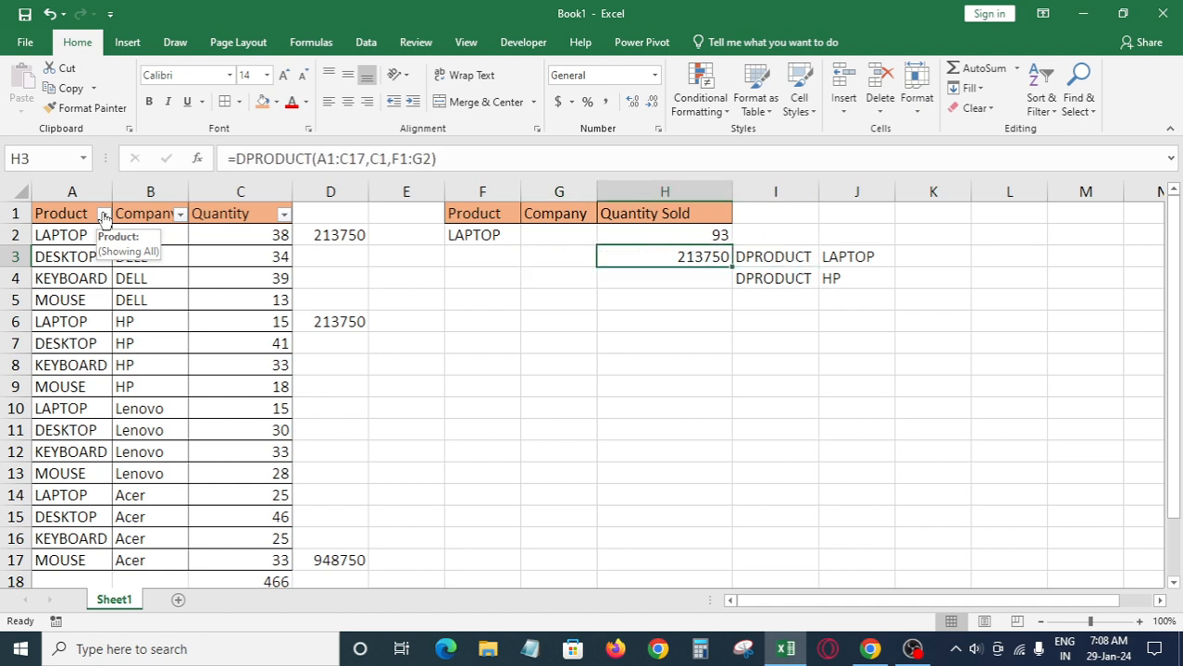
Clear the Product criterion in F2 and enter HP as the Company criterion in G2
{"action": "key", "text": "Right"}
{"action": "key", "text": "Left"}
{"action": "key", "text": "Left"}
{"action": "key", "text": "Left"}
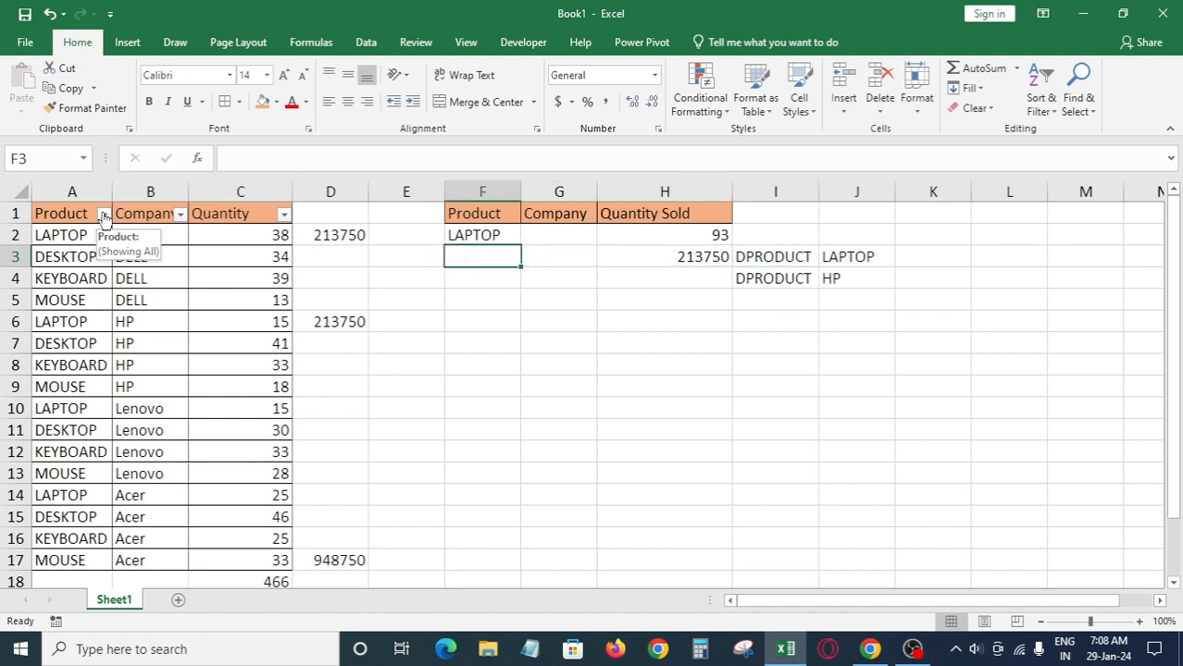
{"action": "key", "text": "Up"}
{"action": "key", "text": "Delete"}
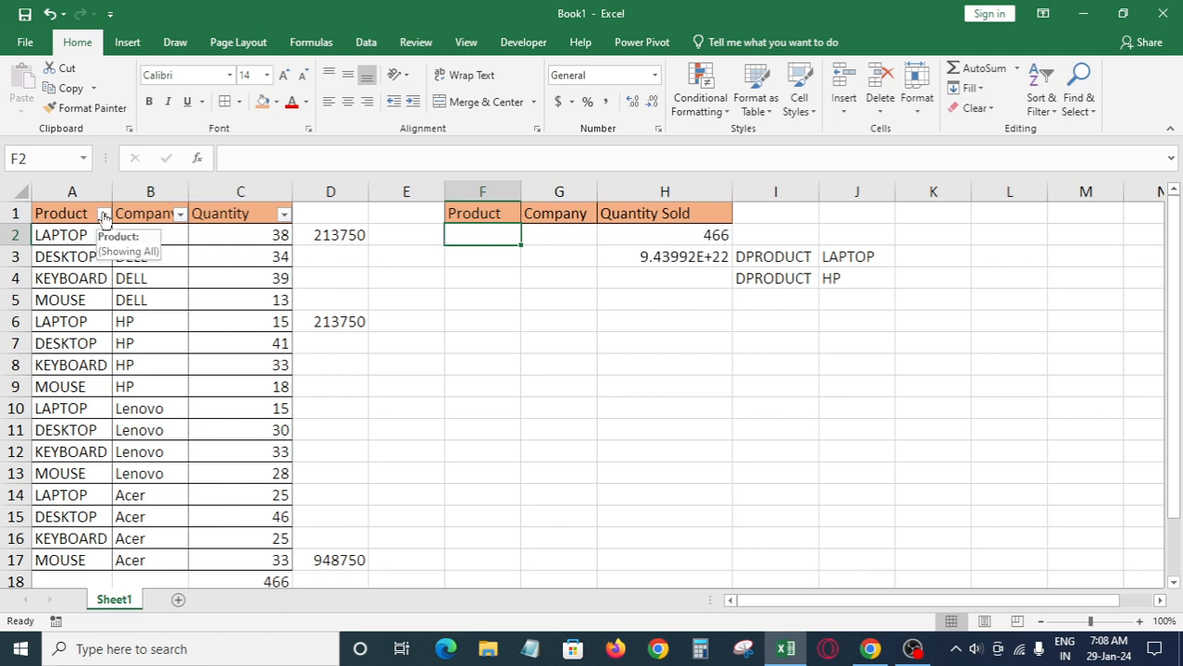
{"action": "key", "text": "Right"}
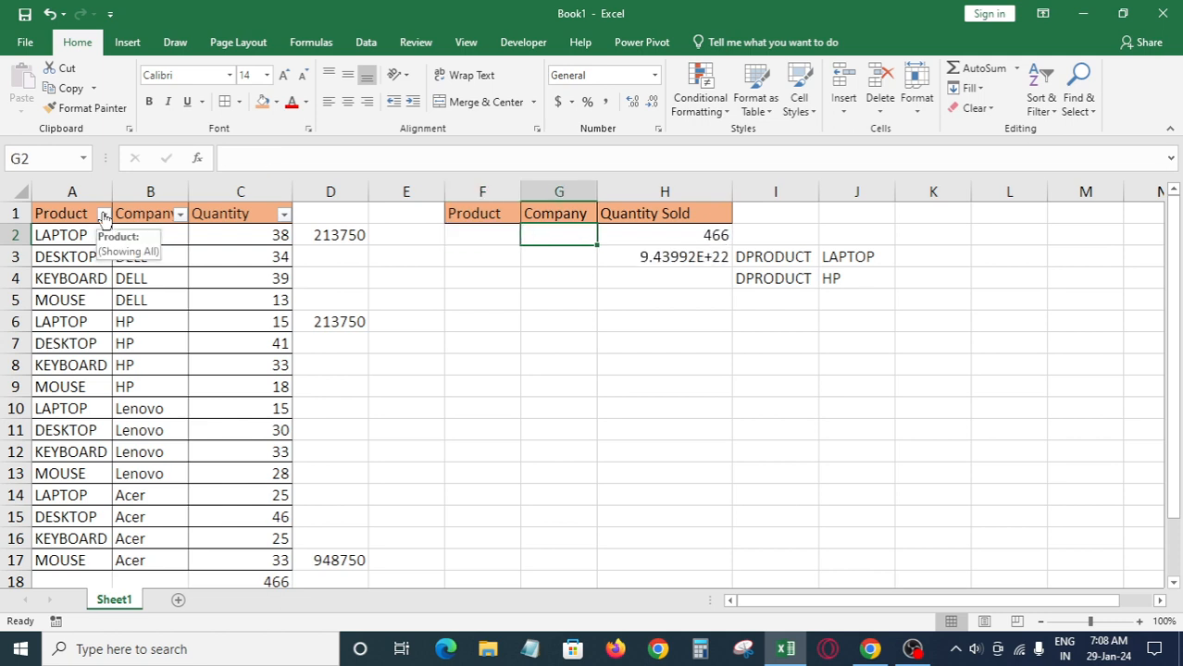
{"action": "type", "text": "HP"}
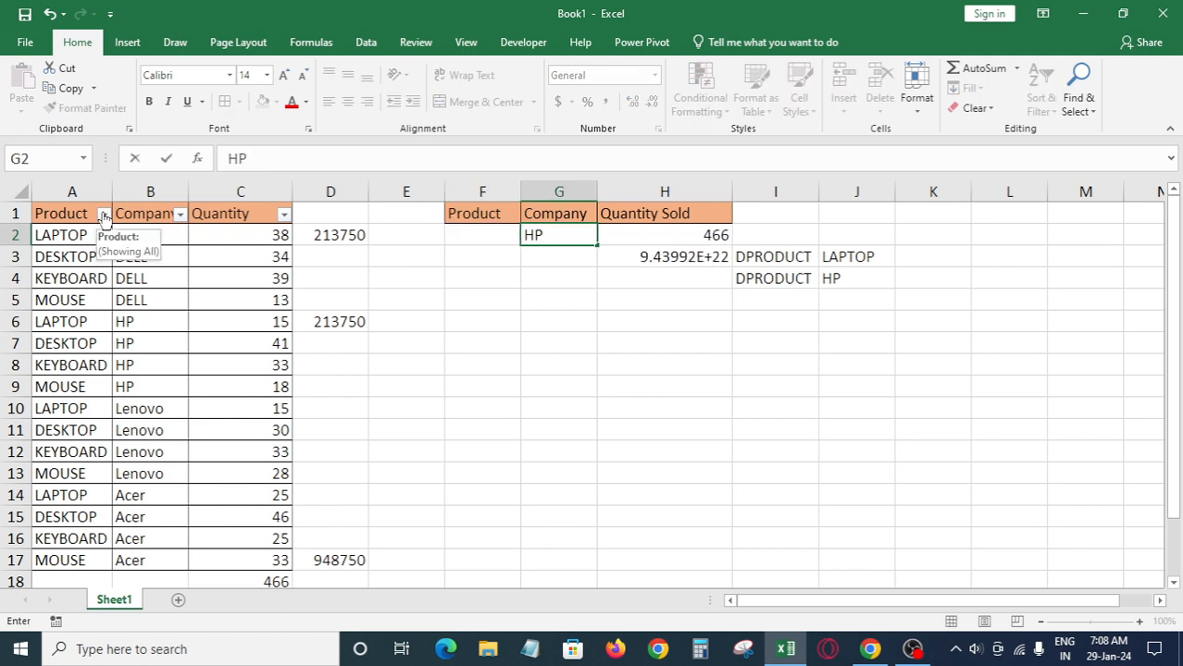
{"action": "key", "text": "Return"}
{"action": "key", "text": "Up"}
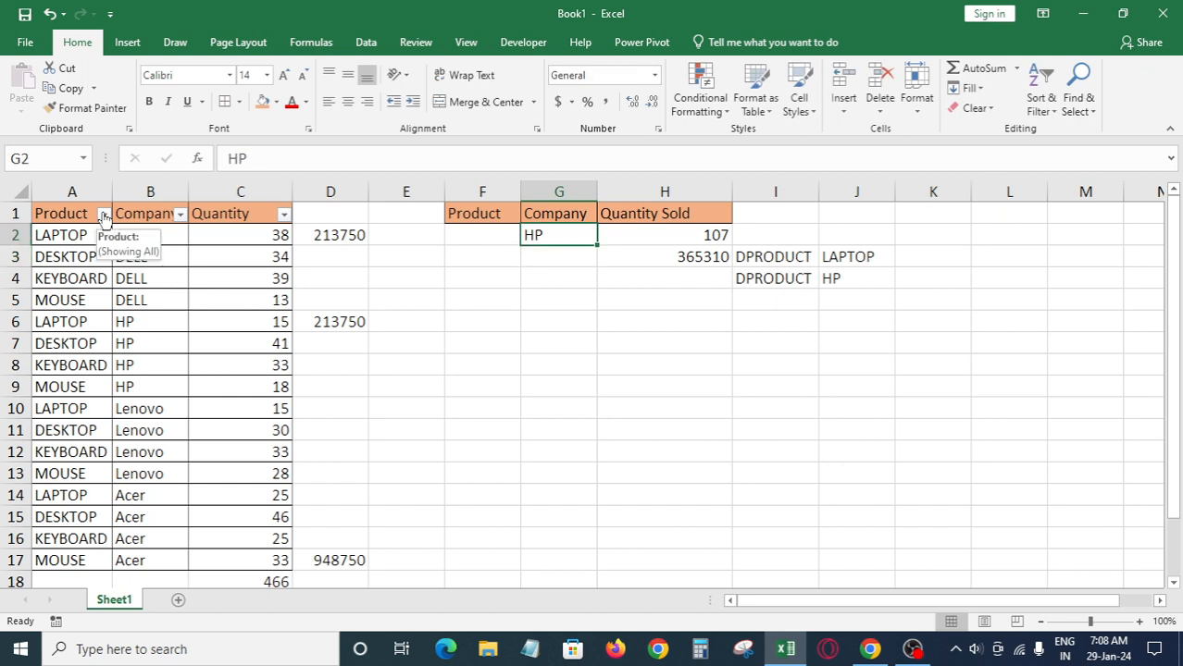
Filter the Company column to show only HP rows
{"action": "key", "text": "Right"}
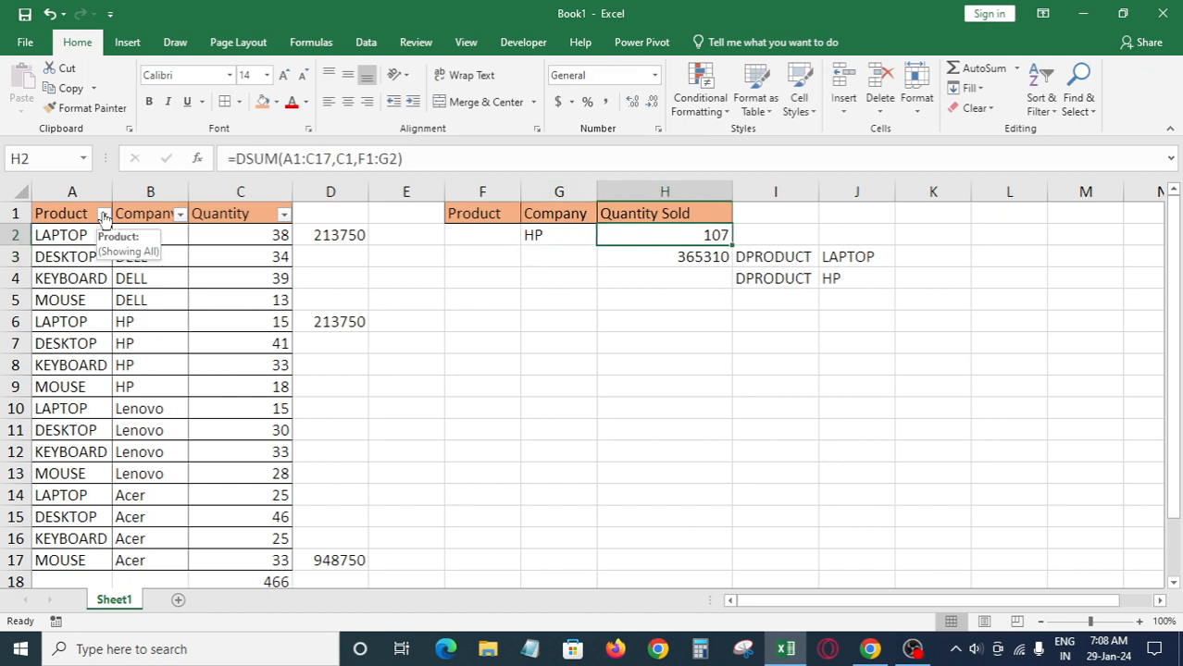
{"action": "key", "text": "Left"}
{"action": "key", "text": "Left"}
{"action": "key", "text": "Left"}
{"action": "key", "text": "Left"}
{"action": "key", "text": "Left"}
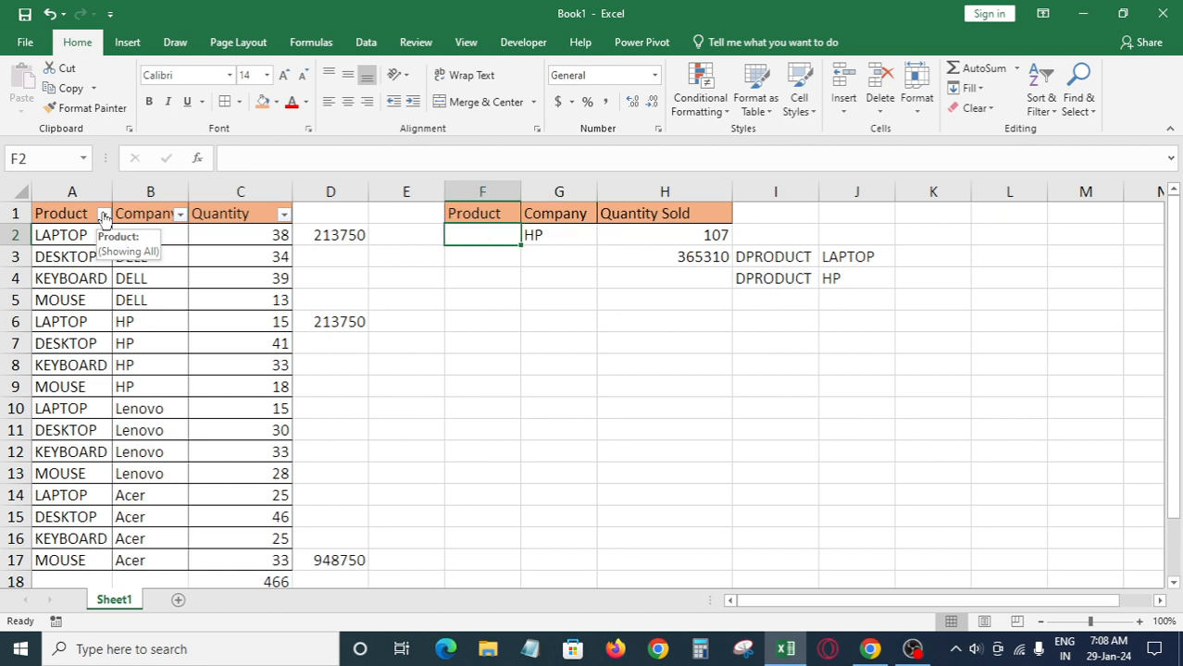
{"action": "key", "text": "Up"}
{"action": "key", "text": "Right"}
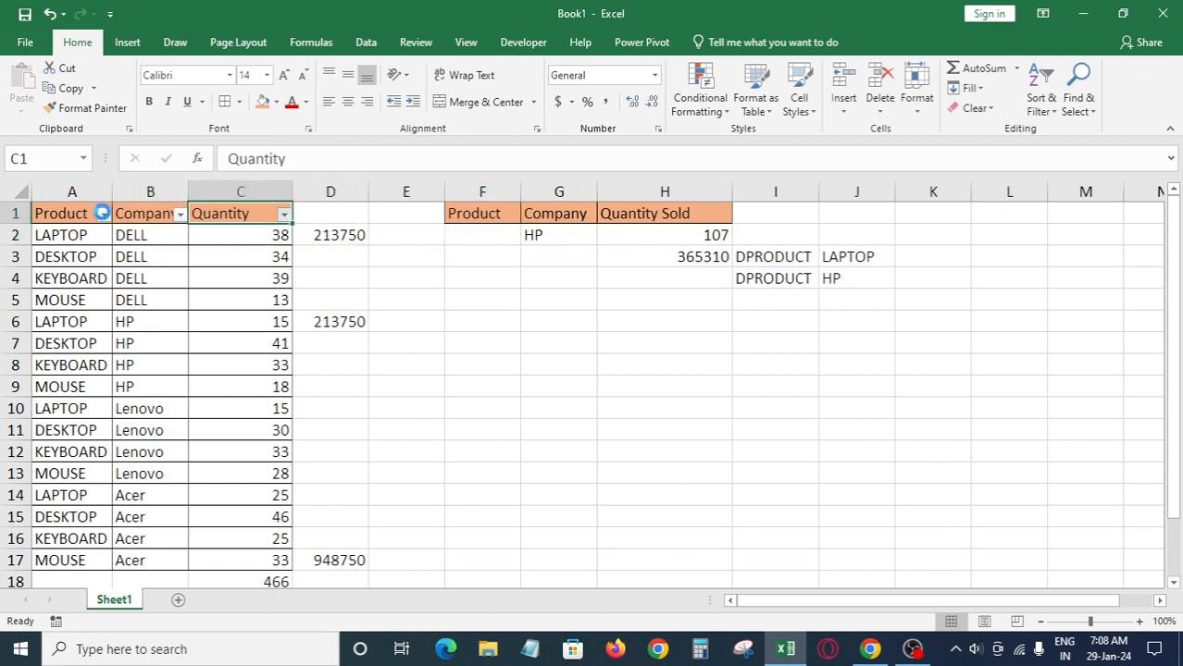
{"action": "key", "text": "alt+Down"}
{"action": "key", "text": "Escape"}
{"action": "key", "text": "Left"}
{"action": "key", "text": "Left"}
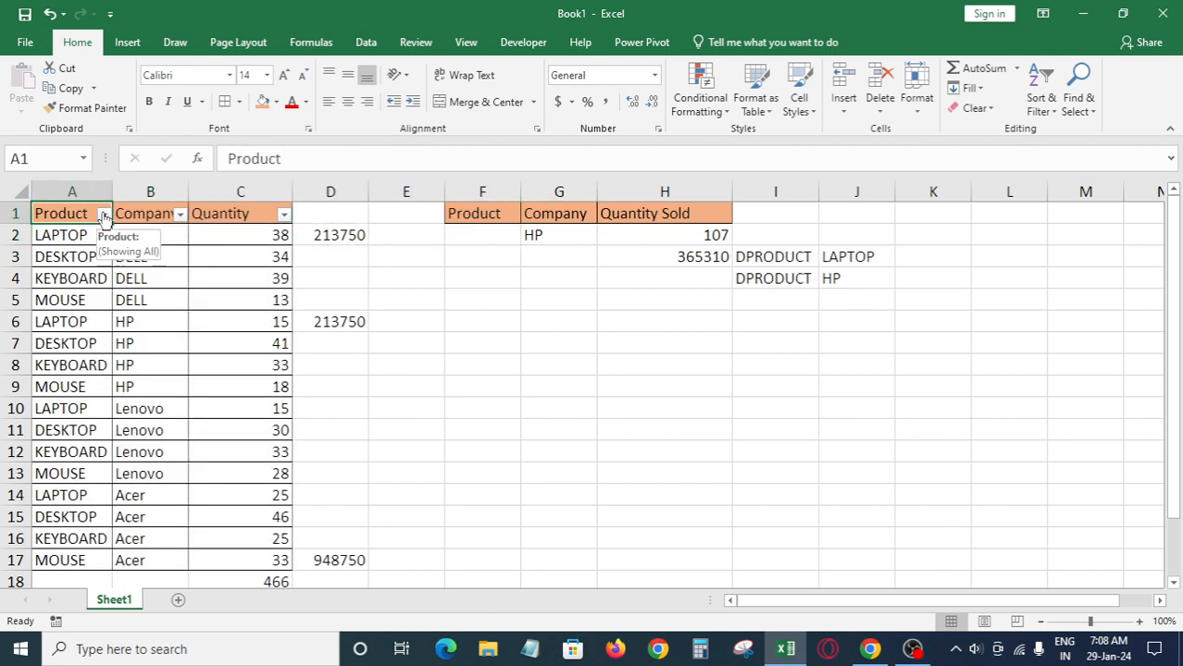
{"action": "key", "text": "Right"}
{"action": "key", "text": "alt+Down"}
{"action": "key", "text": "Tab"}
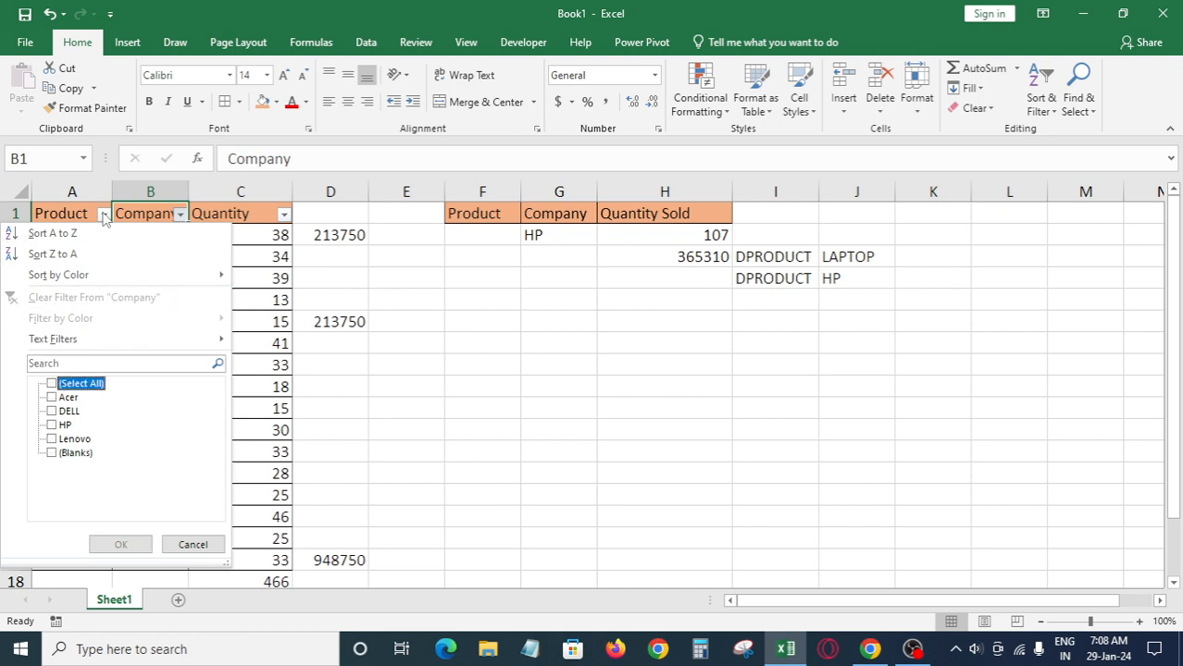
{"action": "key", "text": "Down"}
{"action": "key", "text": "Down"}
{"action": "key", "text": "Down"}
{"action": "key", "text": "Escape"}
{"action": "key", "text": "Down"}
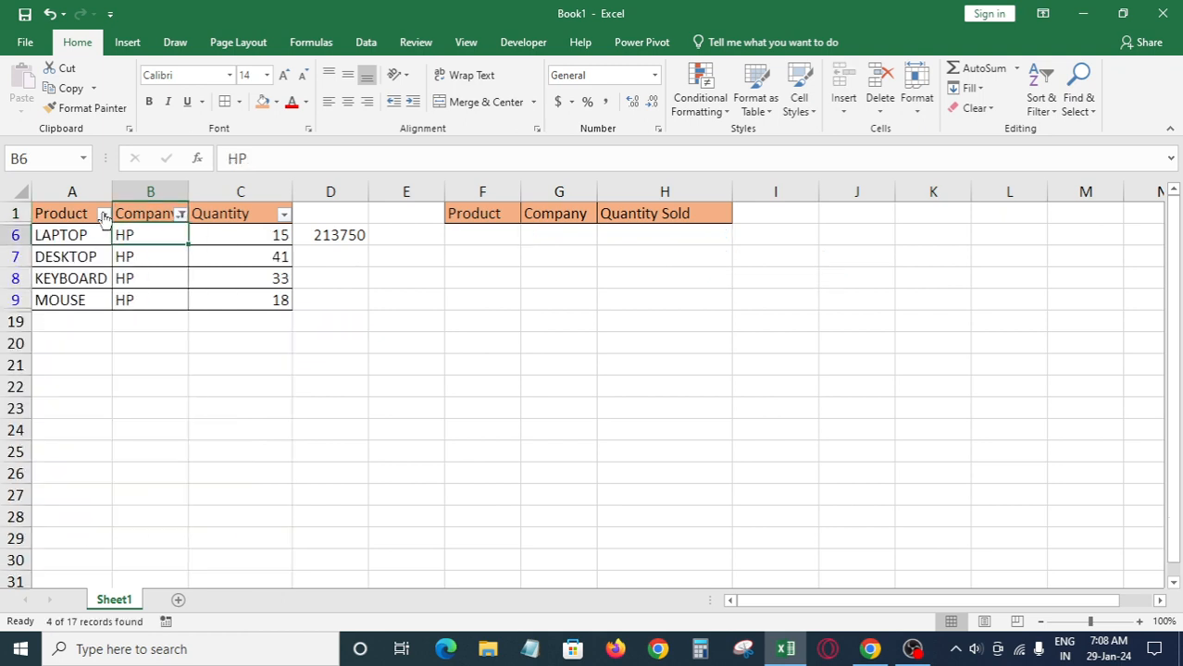
Select the filtered HP quantities in C6:C9 to check their sum against the DSUM result
{"action": "key", "text": "Right"}
{"action": "key", "text": "ctrl+shift+Down"}
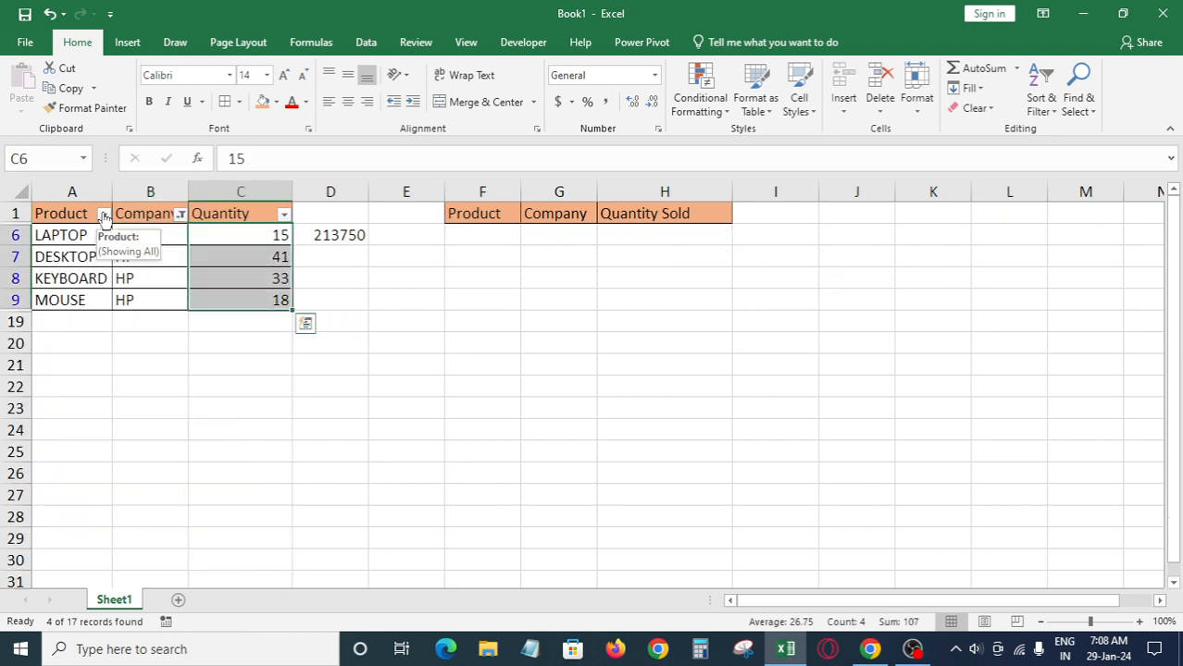
{"action": "key", "text": "Up"}
Remove the HP filter from the Company column by selecting all companies again
{"action": "key", "text": "Left"}
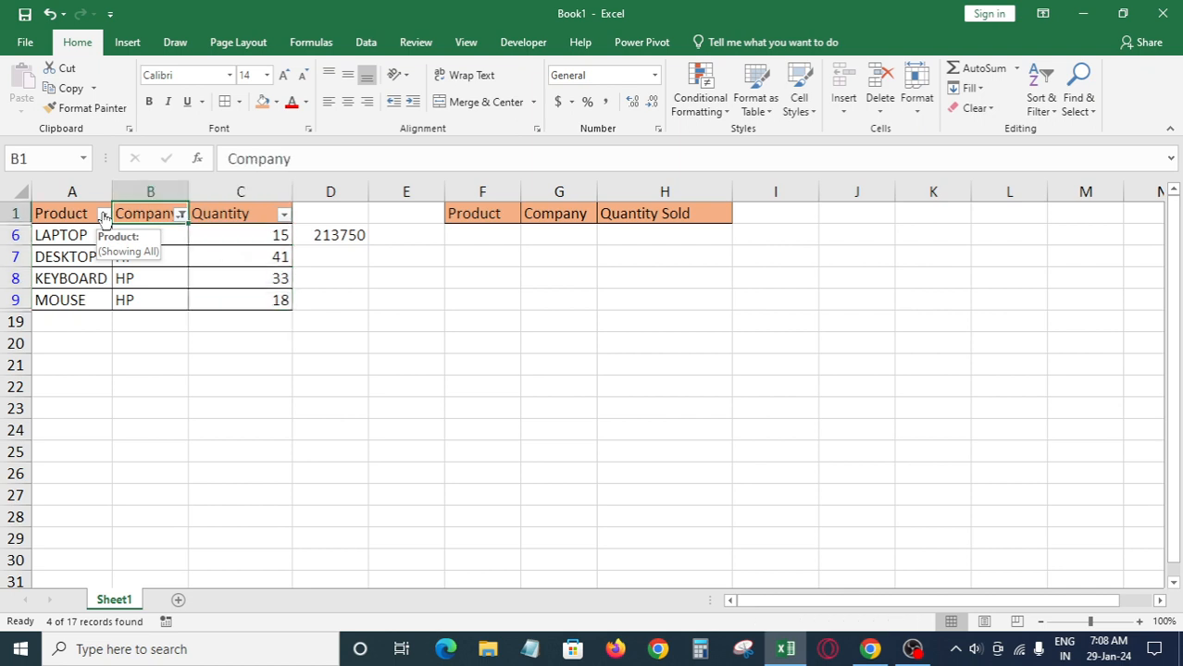
{"action": "key", "text": "alt+Down"}
{"action": "key", "text": "Down"}
{"action": "key", "text": "Down"}
{"action": "key", "text": "Down"}
{"action": "key", "text": "Down"}
{"action": "key", "text": "Tab"}
{"action": "key", "text": "Up"}
{"action": "key", "text": "Up"}
{"action": "key", "text": "Up"}
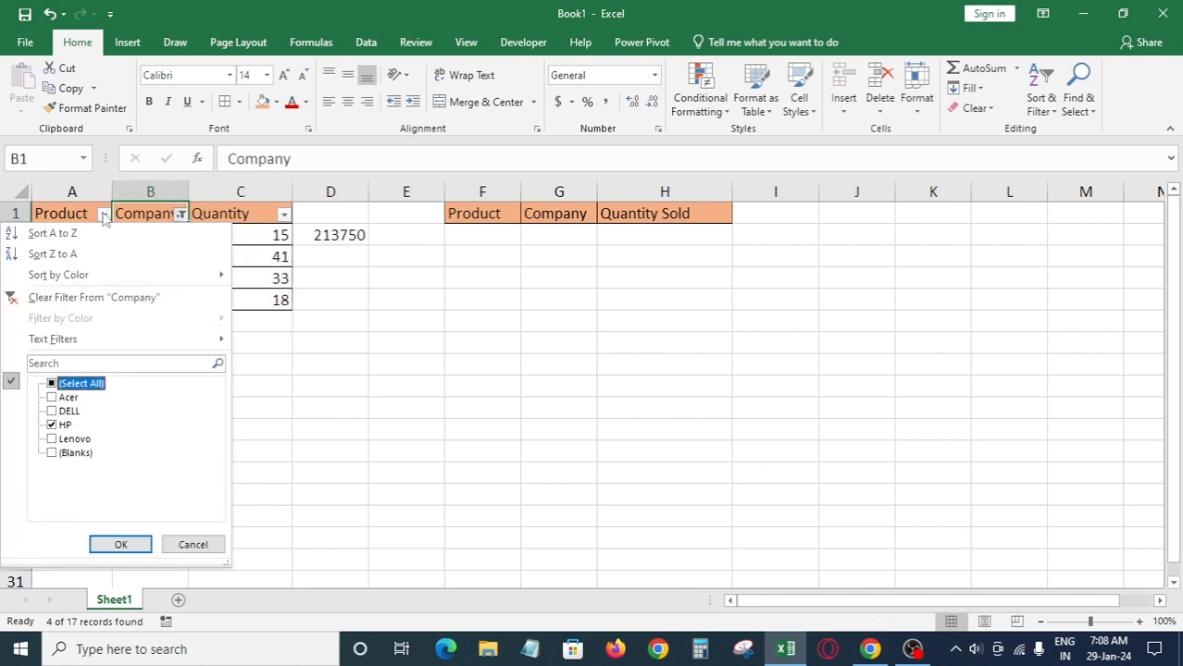
{"action": "key", "text": "space"}
{"action": "key", "text": "Return"}
Review the DPRODUCT formula and result in H3 for the HP criterion
{"action": "key", "text": "Right"}
{"action": "key", "text": "Right"}
{"action": "key", "text": "Right"}
{"action": "key", "text": "Right"}
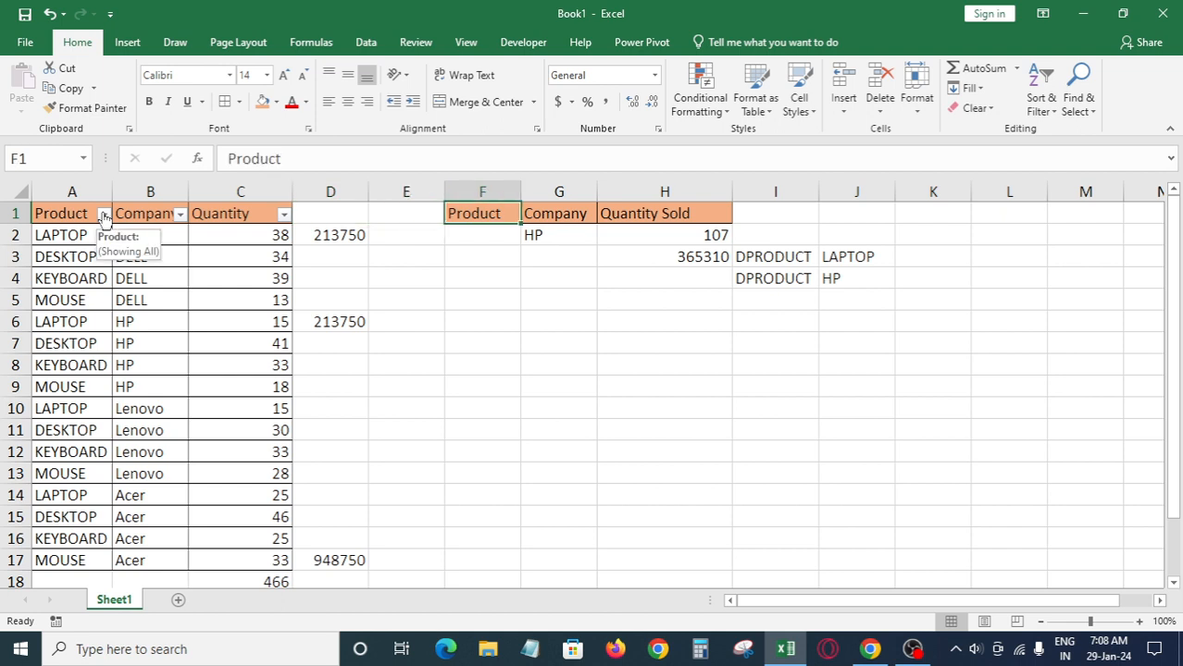
{"action": "key", "text": "Down"}
{"action": "key", "text": "Down"}
{"action": "key", "text": "Right"}
{"action": "key", "text": "Right"}
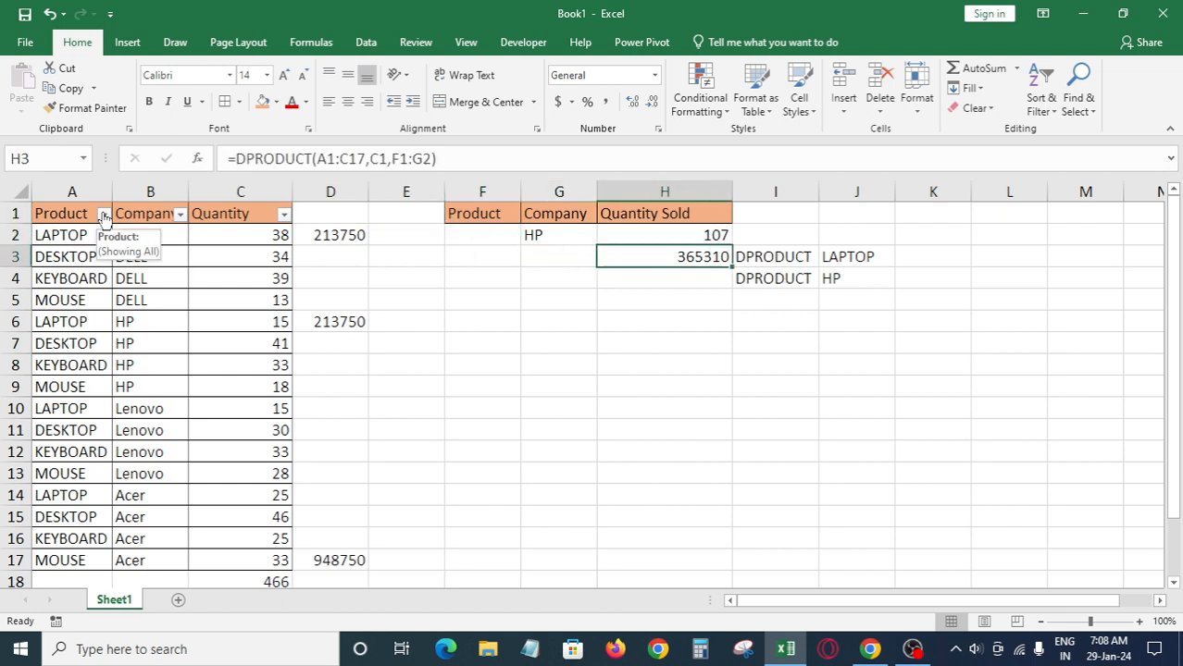
Filter the Company column so that only the HP rows are shown
{"action": "key", "text": "Left"}
{"action": "key", "text": "Left"}
{"action": "key", "text": "Left"}
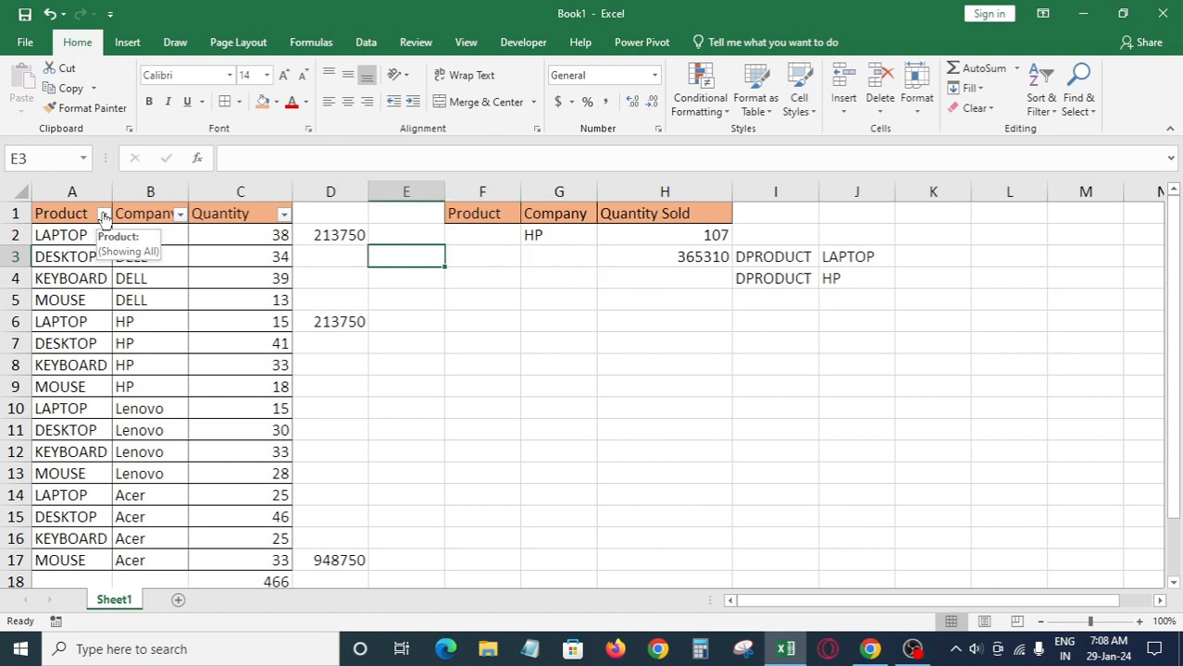
{"action": "key", "text": "Up"}
{"action": "key", "text": "Left"}
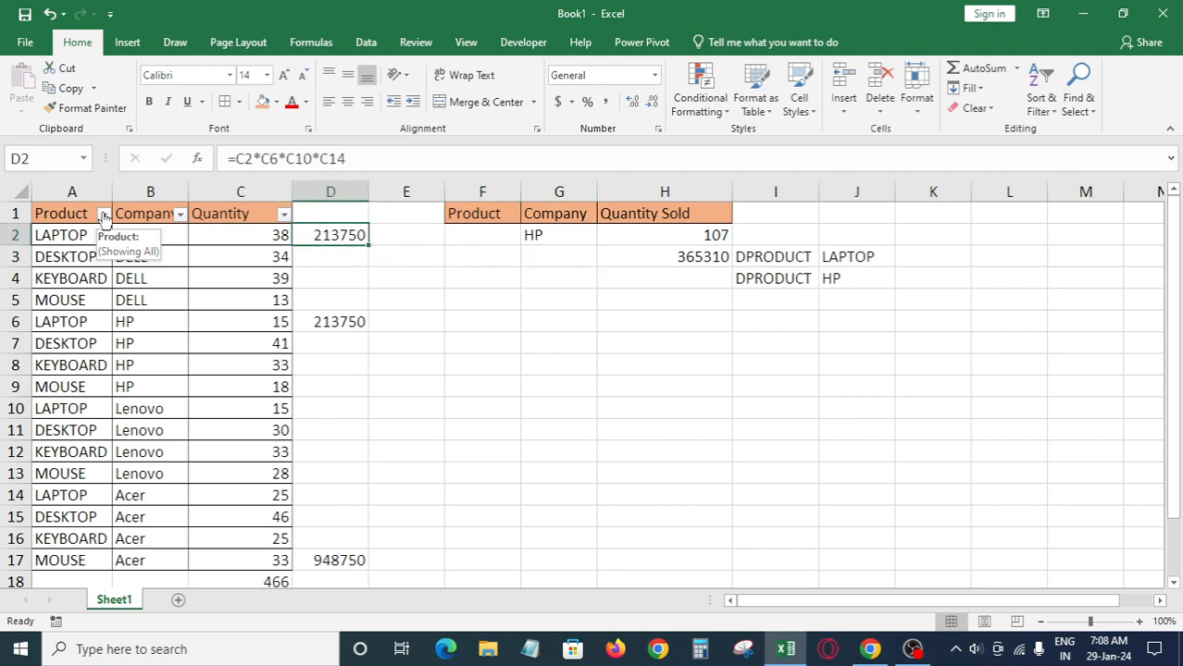
{"action": "key", "text": "Left"}
{"action": "key", "text": "Left"}
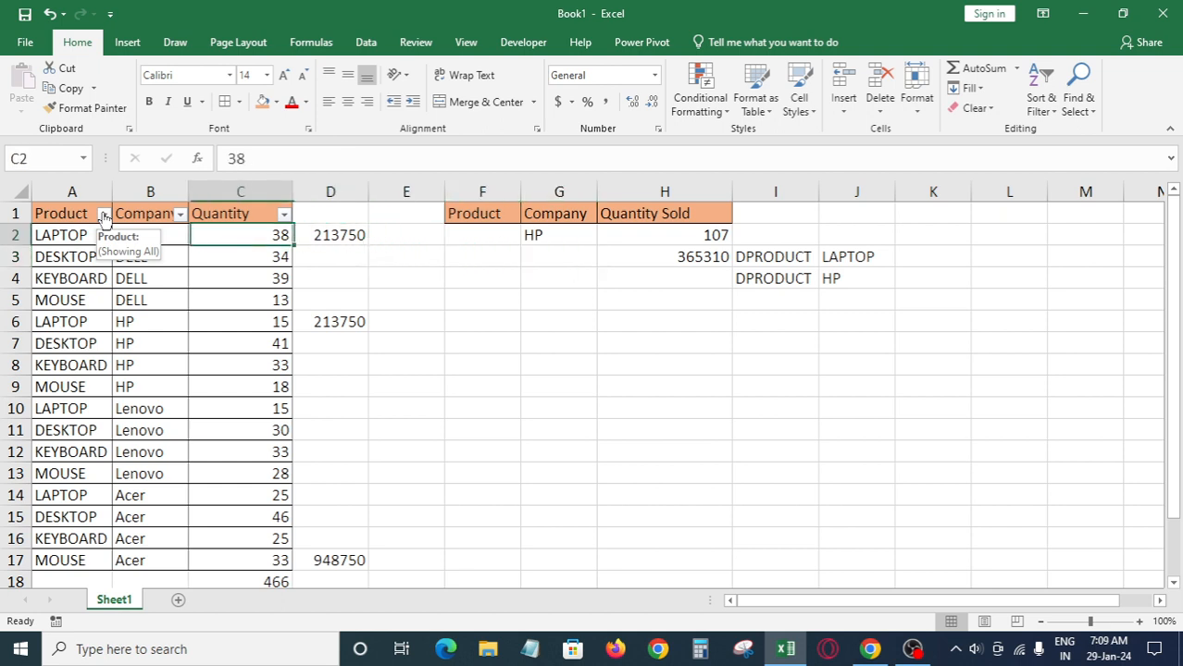
{"action": "key", "text": "Up"}
{"action": "key", "text": "alt+Down"}
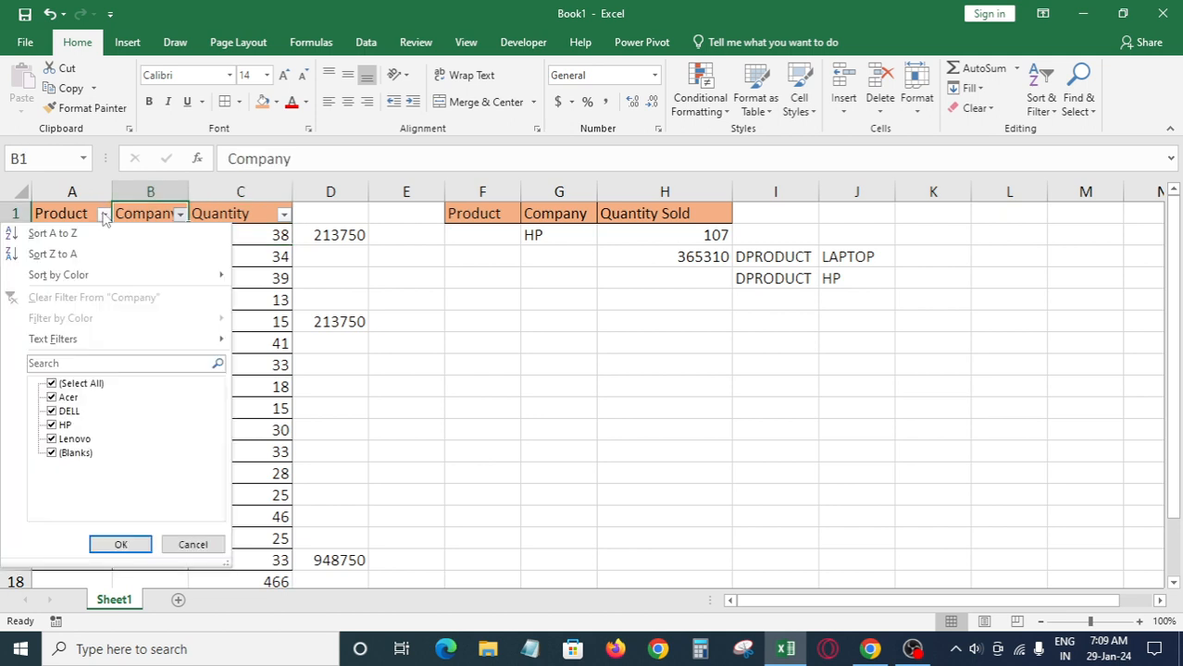
{"action": "key", "text": "Down"}
{"action": "key", "text": "Down"}
{"action": "key", "text": "Down"}
{"action": "key", "text": "Down"}
{"action": "key", "text": "Down"}
{"action": "key", "text": "Down"}
{"action": "key", "text": "Down"}
{"action": "key", "text": "Down"}
{"action": "key", "text": "Down"}
{"action": "key", "text": "Down"}
{"action": "key", "text": "Up"}
{"action": "key", "text": "Up"}
{"action": "key", "text": "space"}
{"action": "key", "text": "Down"}
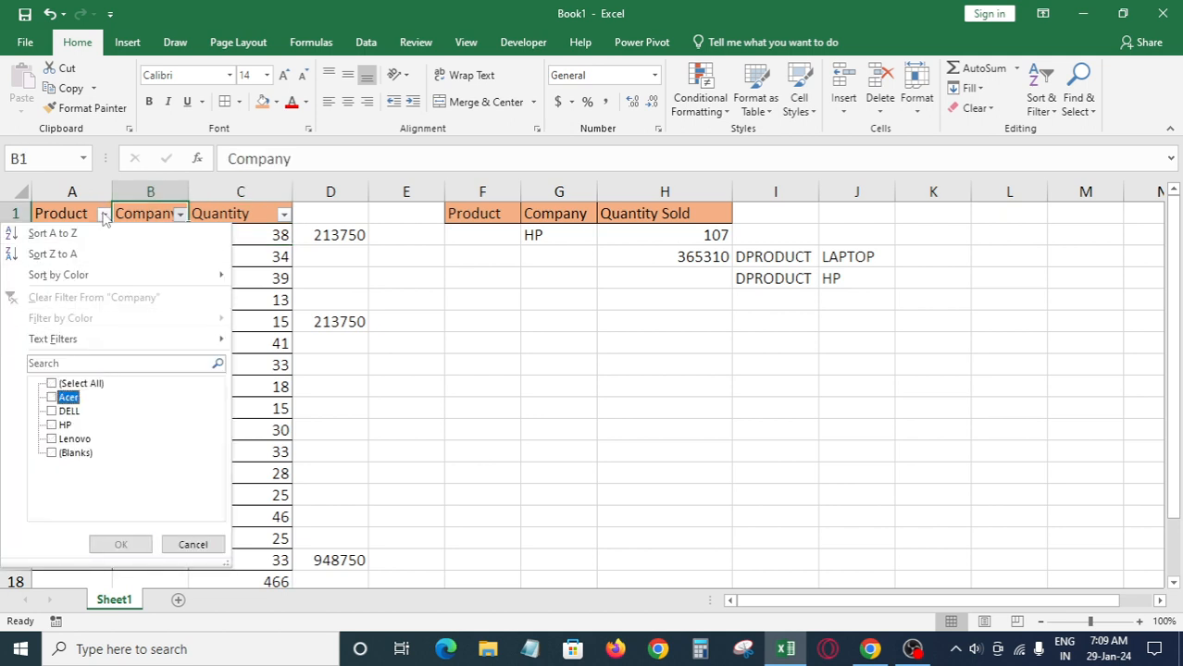
{"action": "key", "text": "Down"}
{"action": "key", "text": "Down"}
{"action": "key", "text": "space"}
{"action": "key", "text": "Return"}
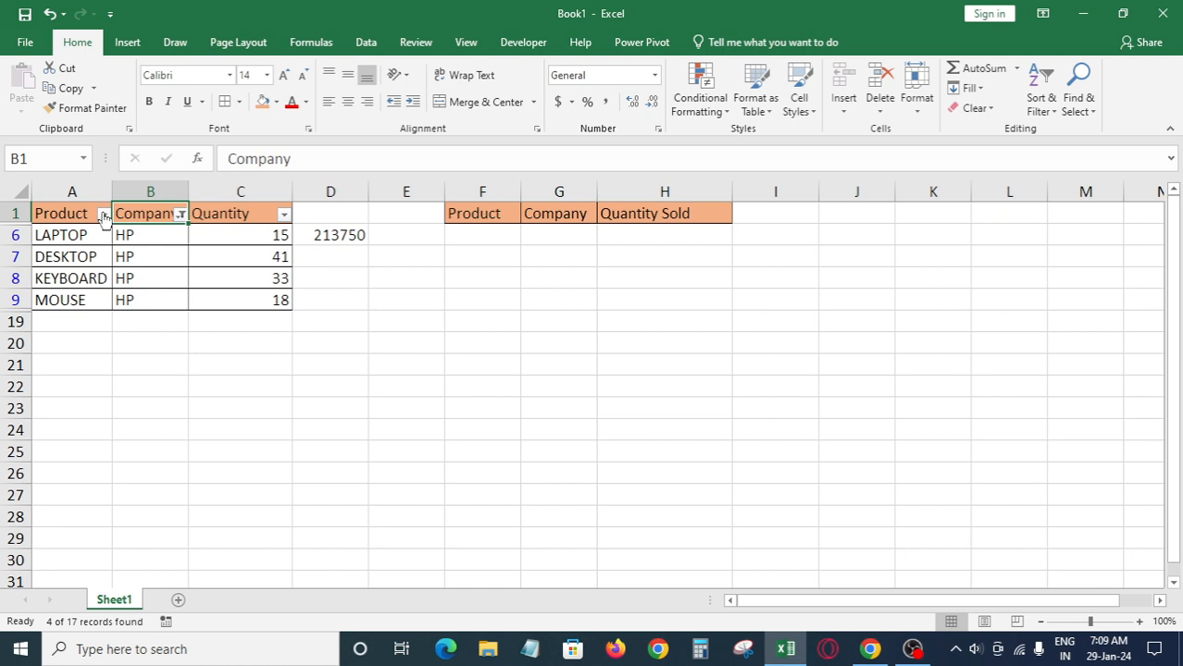
Replace the formula in D6 with =C6*C7*C8*C9 and give the cell the orange fill
{"action": "key", "text": "Right"}
{"action": "key", "text": "Right"}
{"action": "key", "text": "Down"}
{"action": "type", "text": "="}
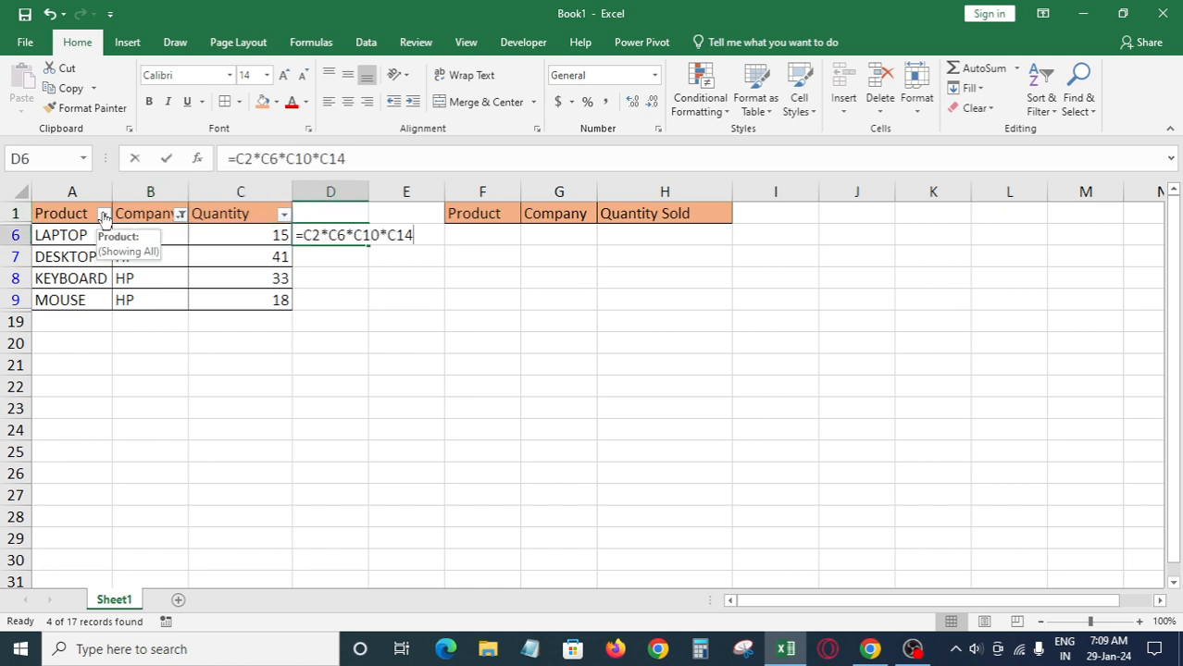
{"action": "key", "text": "Left"}
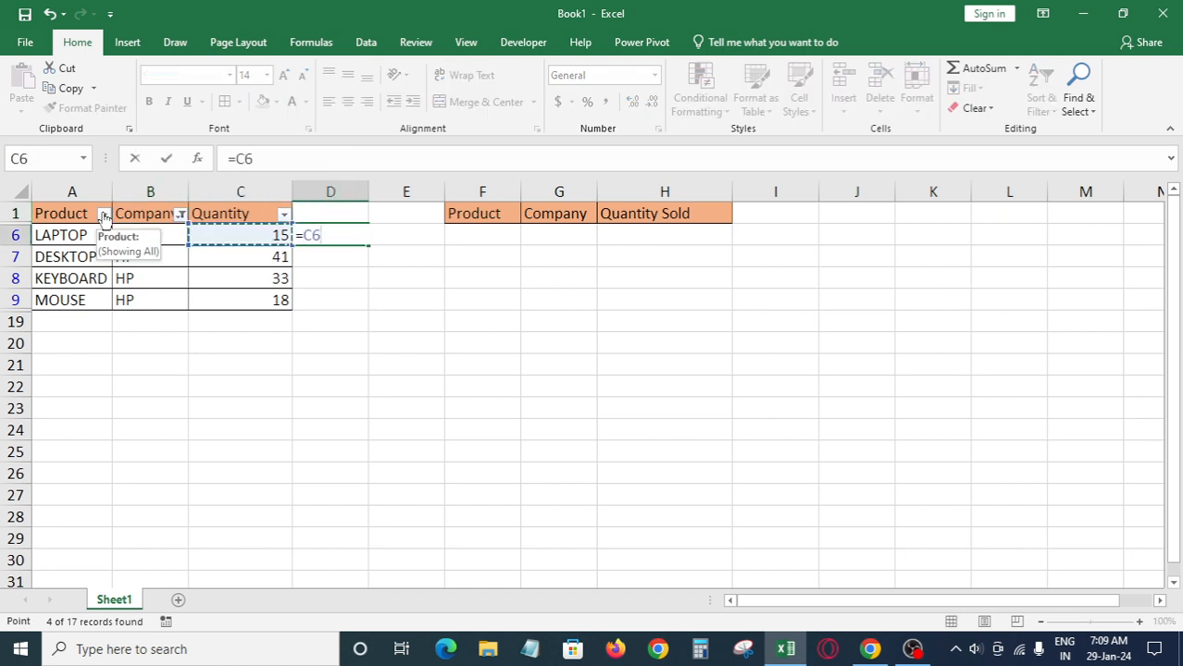
{"action": "type", "text": "*"}
{"action": "key", "text": "Down"}
{"action": "key", "text": "Left"}
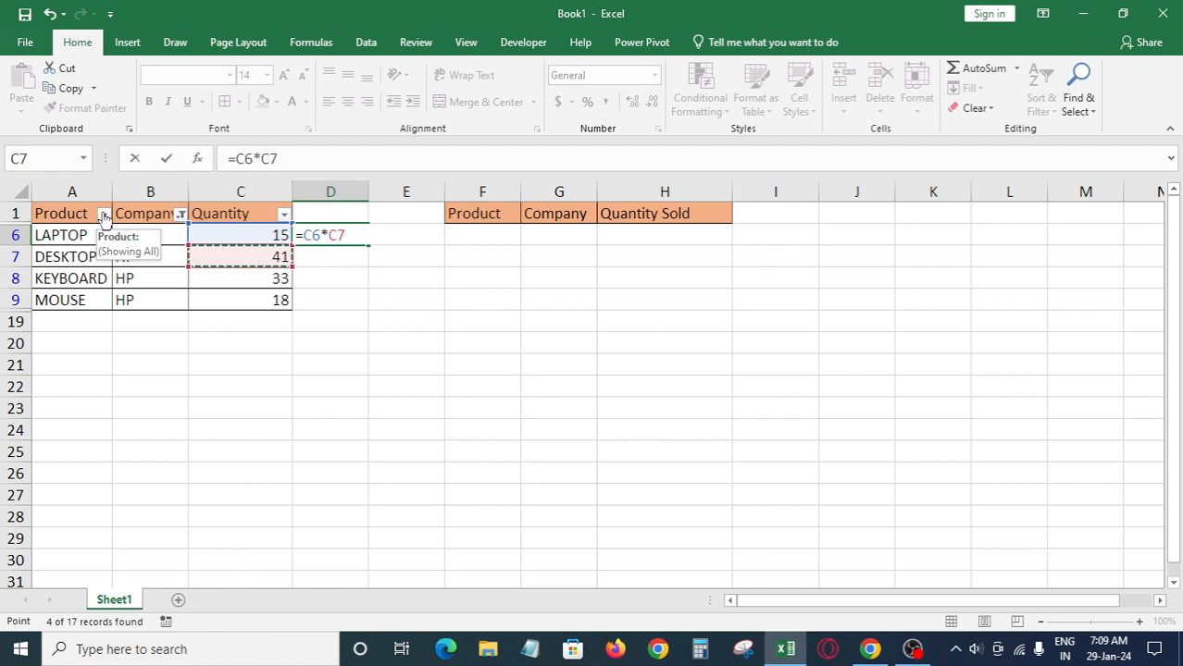
{"action": "type", "text": "*"}
{"action": "key", "text": "Down"}
{"action": "key", "text": "Down"}
{"action": "key", "text": "Left"}
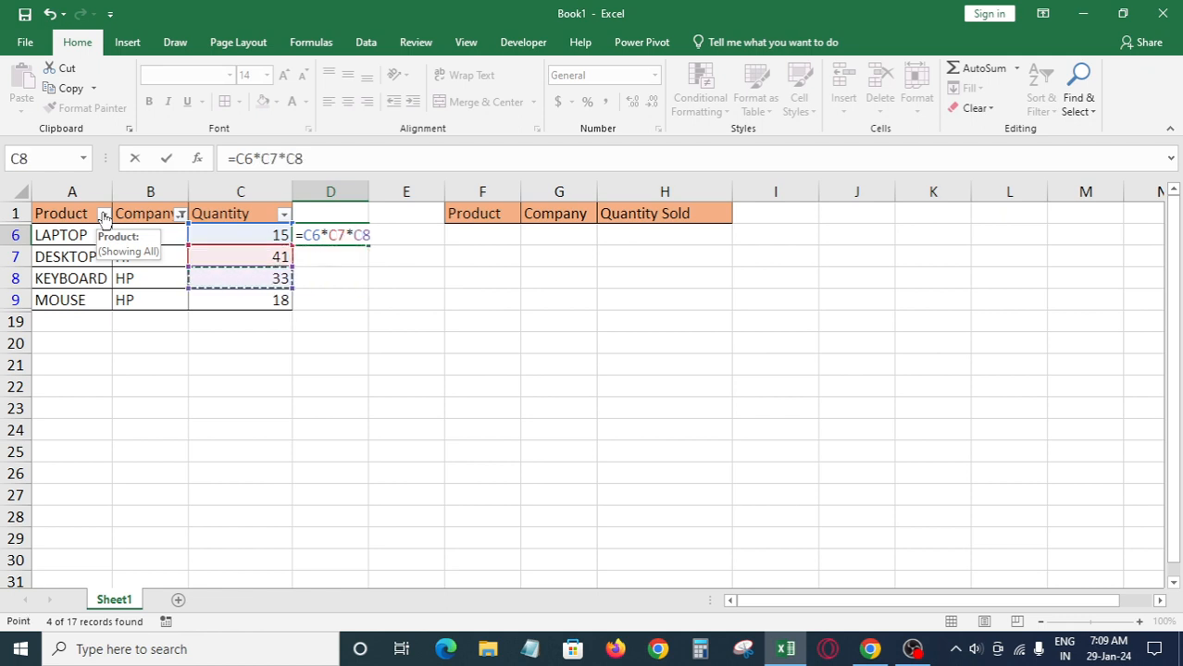
{"action": "type", "text": "*"}
{"action": "key", "text": "Down"}
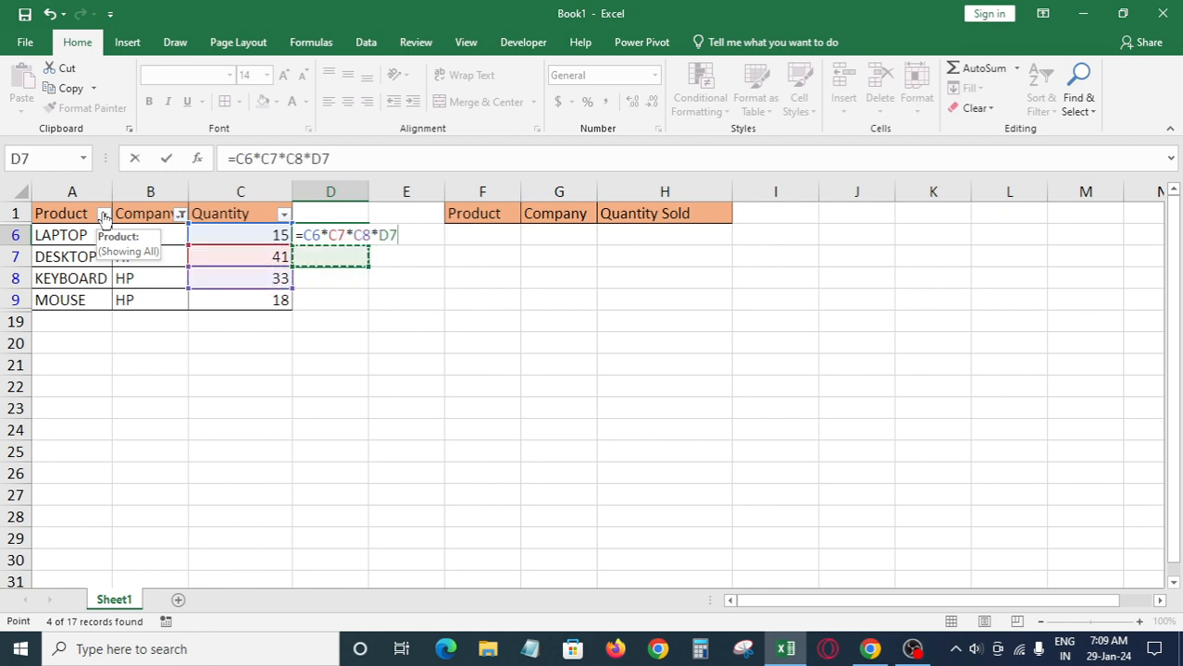
{"action": "key", "text": "Down"}
{"action": "key", "text": "Down"}
{"action": "key", "text": "Left"}
{"action": "key", "text": "Return"}
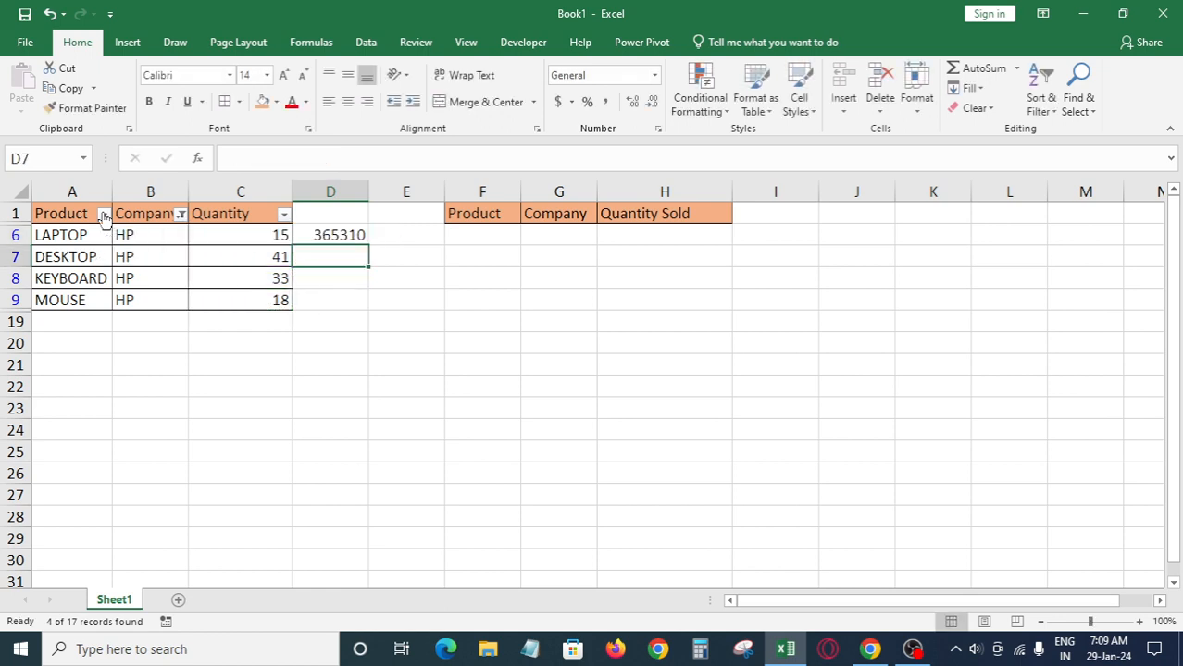
{"action": "key", "text": "Up"}
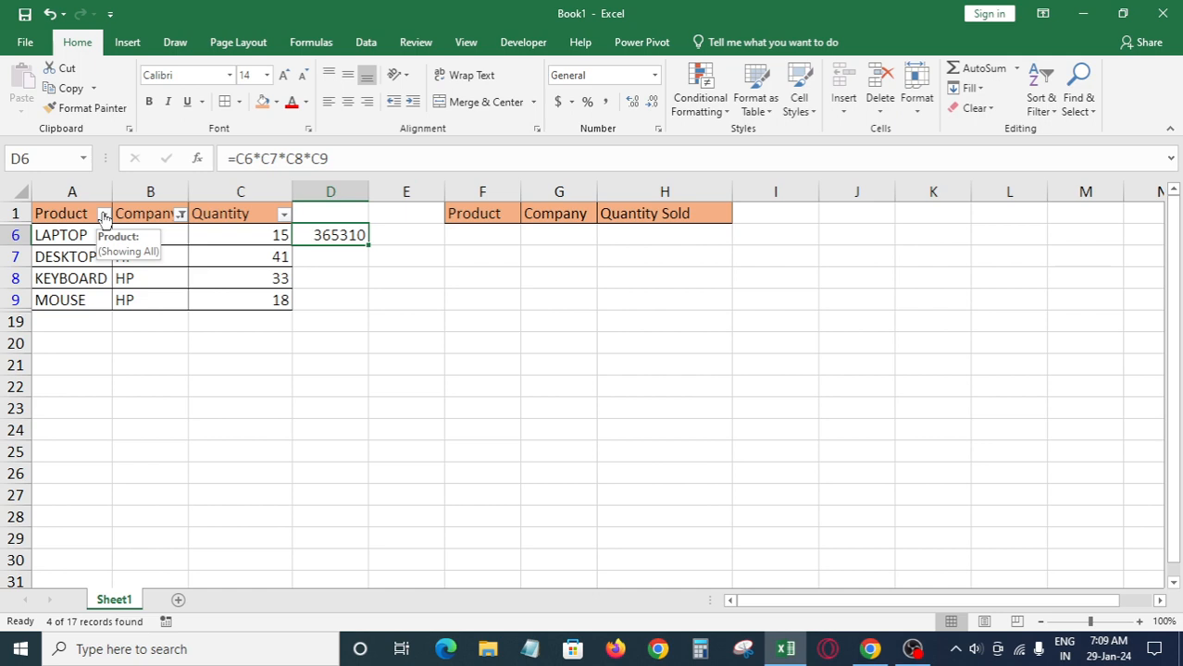
{"action": "left_click", "coordinate": [265, 103]}
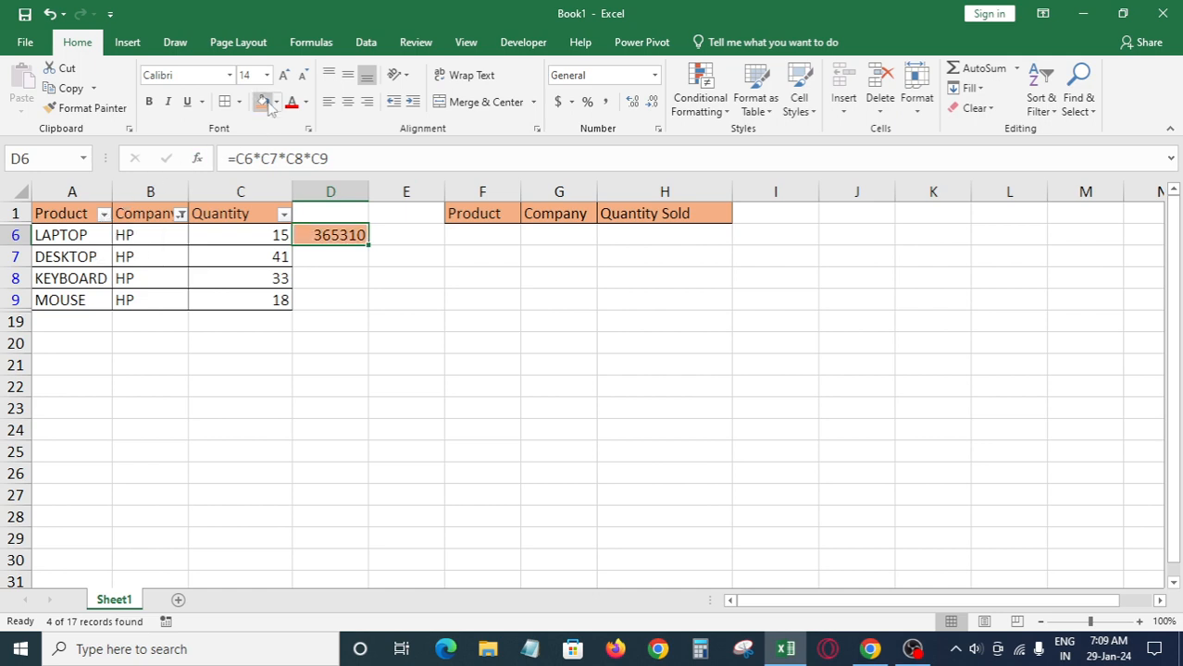
Show all companies again by reselecting every entry in the Company filter
{"action": "key", "text": "Up"}
{"action": "key", "text": "Left"}
{"action": "key", "text": "Left"}
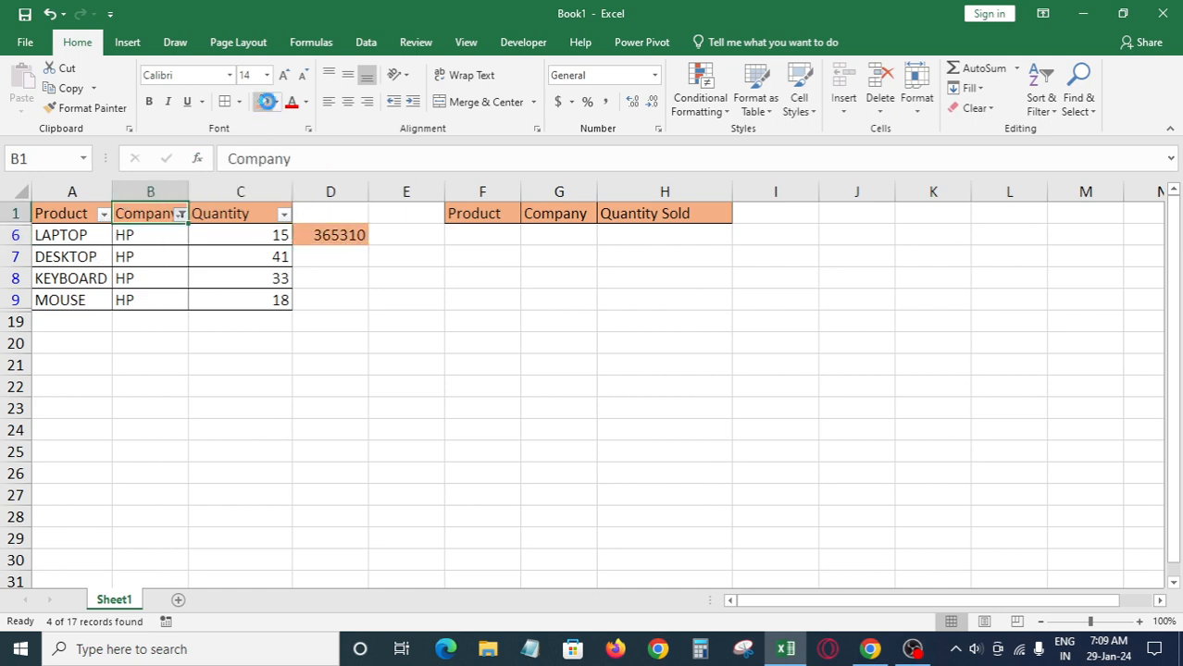
{"action": "key", "text": "alt+Down"}
{"action": "key", "text": "Up"}
{"action": "key", "text": "Up"}
{"action": "key", "text": "space"}
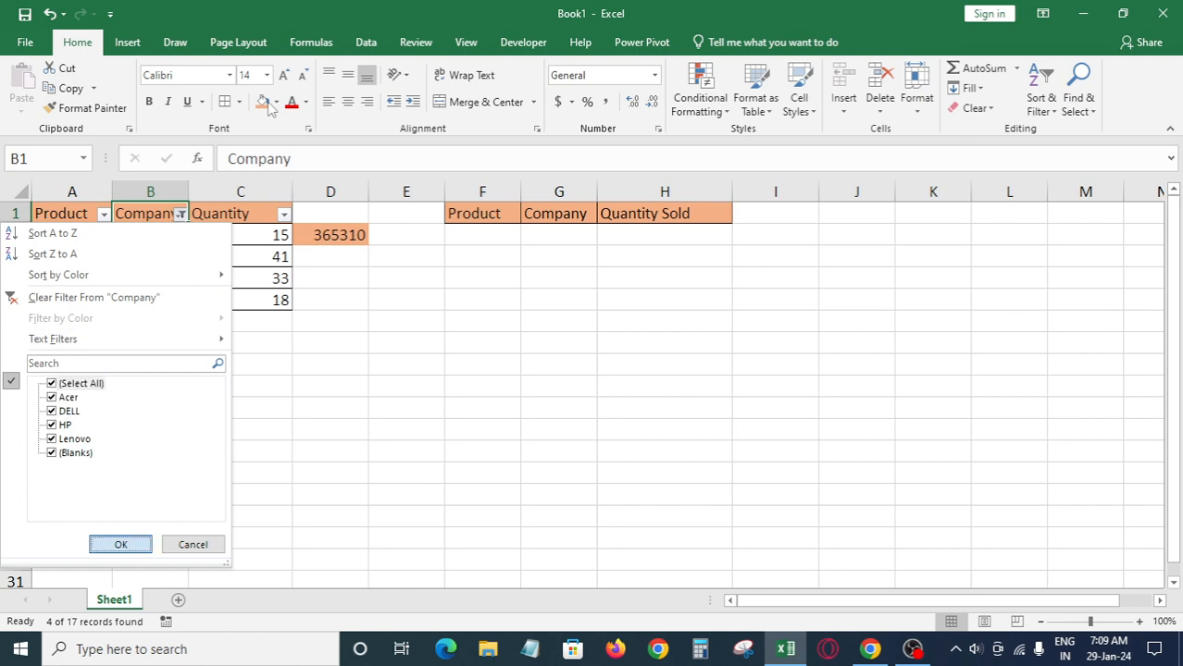
{"action": "key", "text": "Return"}
Review the HP criterion in G2 along with the DSUM formula in H2 and the DPRODUCT formula in H3
{"action": "key", "text": "Right"}
{"action": "key", "text": "Right"}
{"action": "key", "text": "Right"}
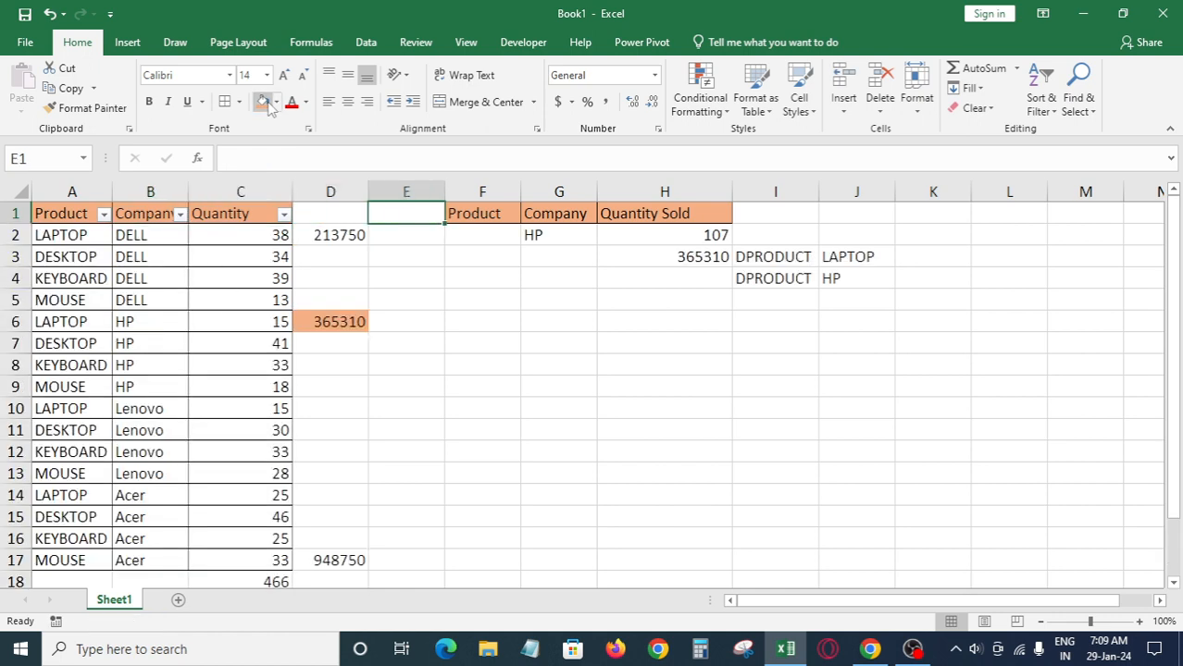
{"action": "key", "text": "Right"}
{"action": "key", "text": "Down"}
{"action": "key", "text": "Right"}
{"action": "key", "text": "Right"}
{"action": "key", "text": "Right"}
{"action": "key", "text": "Right"}
{"action": "key", "text": "Left"}
{"action": "key", "text": "Left"}
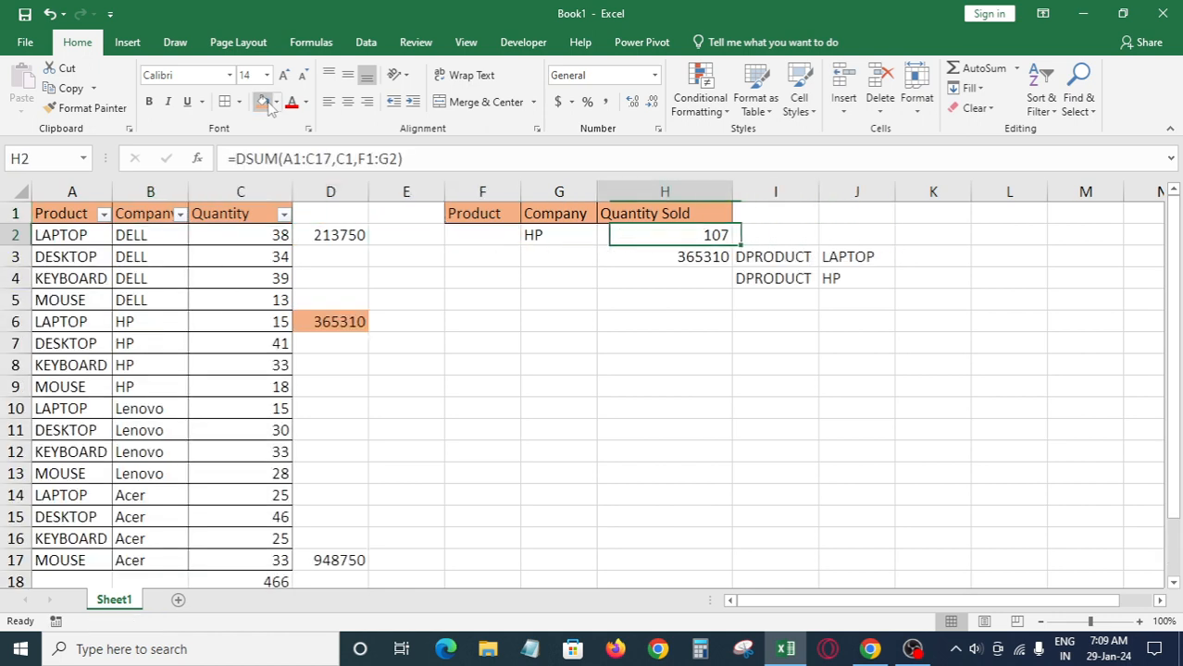
{"action": "key", "text": "Left"}
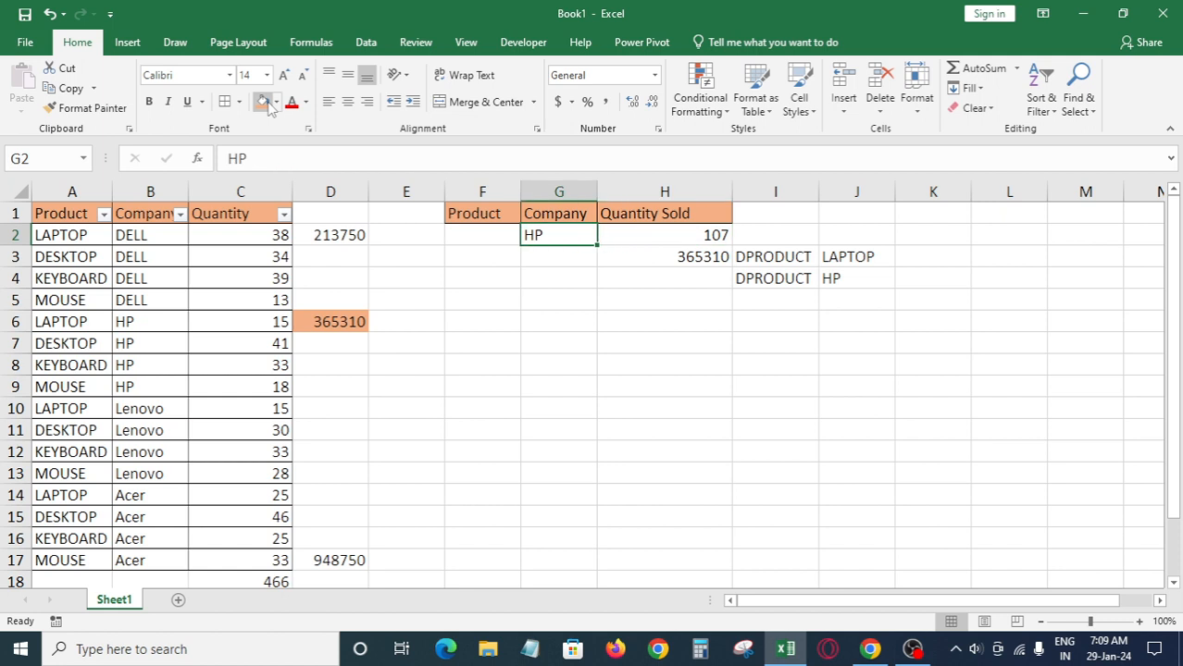
{"action": "key", "text": "Right"}
{"action": "key", "text": "Down"}
{"action": "key", "text": "Left"}
{"action": "key", "text": "Down"}
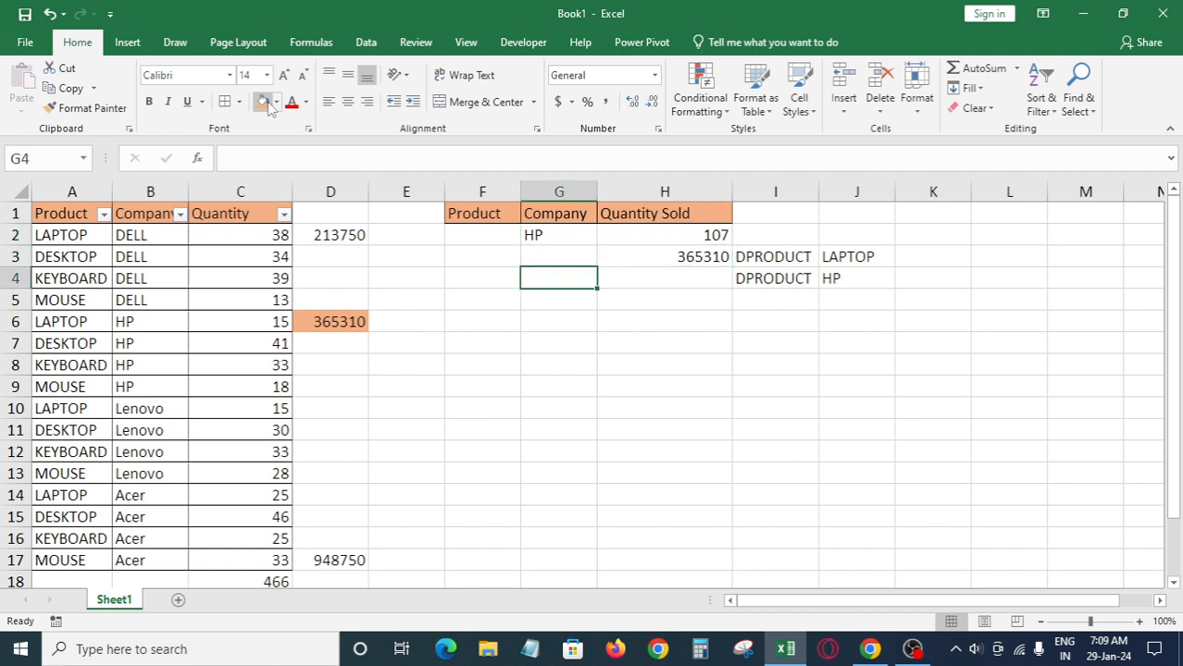
{"action": "key", "text": "Right"}
{"action": "key", "text": "Right"}
{"action": "key", "text": "Up"}
{"action": "key", "text": "Left"}
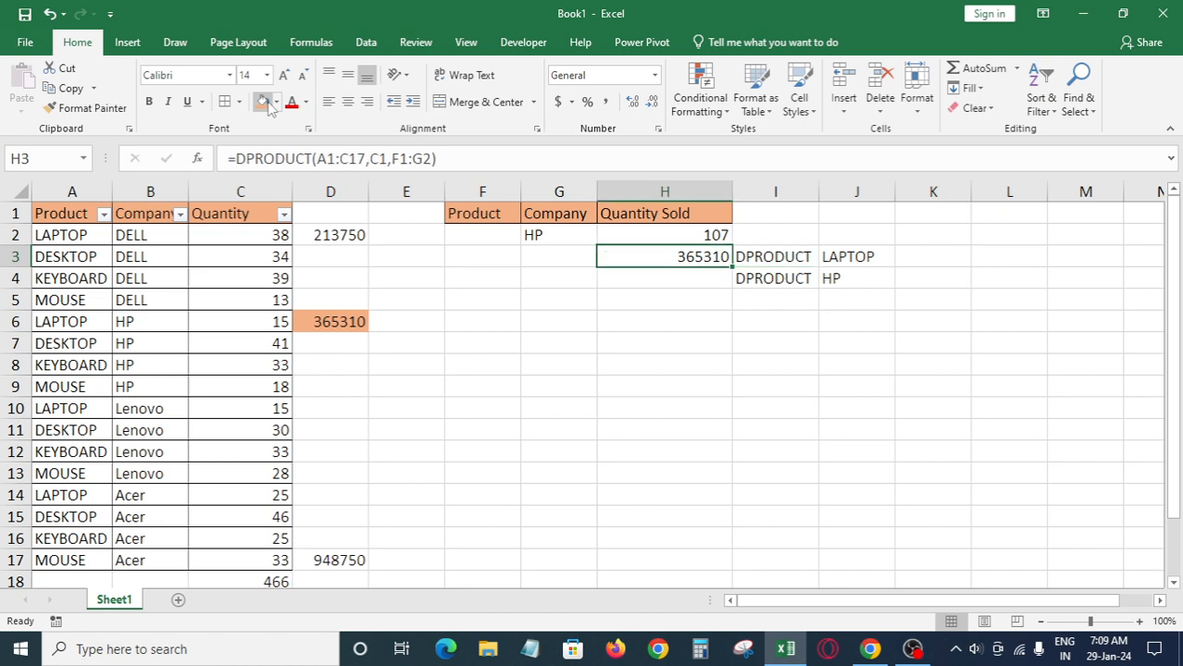
Compare the manual multiplication formula in D6 with the DPRODUCT result
{"action": "key", "text": "Left"}
{"action": "key", "text": "Left"}
{"action": "key", "text": "Down"}
{"action": "key", "text": "Left"}
{"action": "key", "text": "Down"}
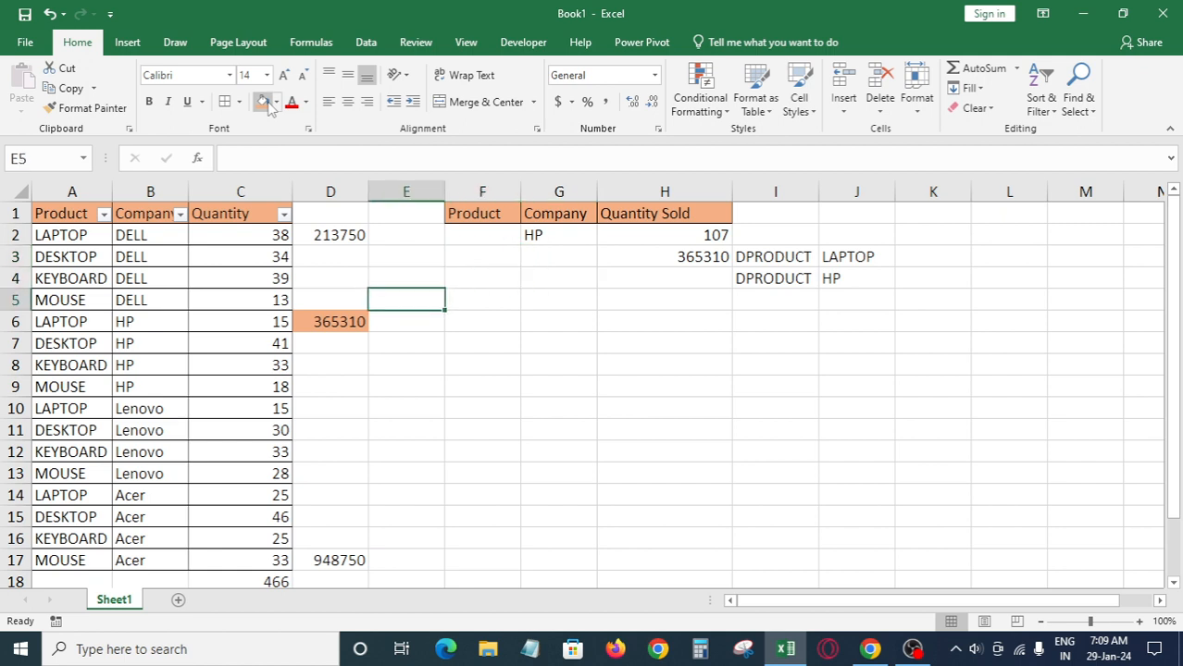
{"action": "key", "text": "Left"}
{"action": "key", "text": "Down"}
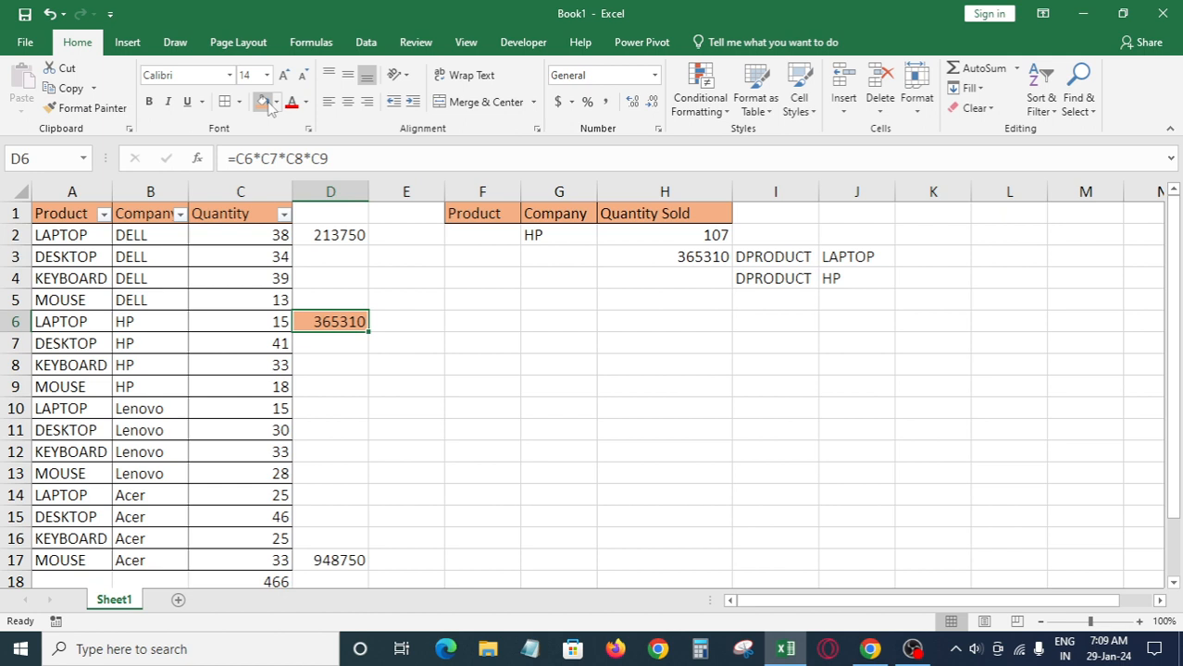
Filter the Company column to HP once more to recheck the multiplied rows
{"action": "key", "text": "Up"}
{"action": "key", "text": "Left"}
{"action": "key", "text": "Up"}
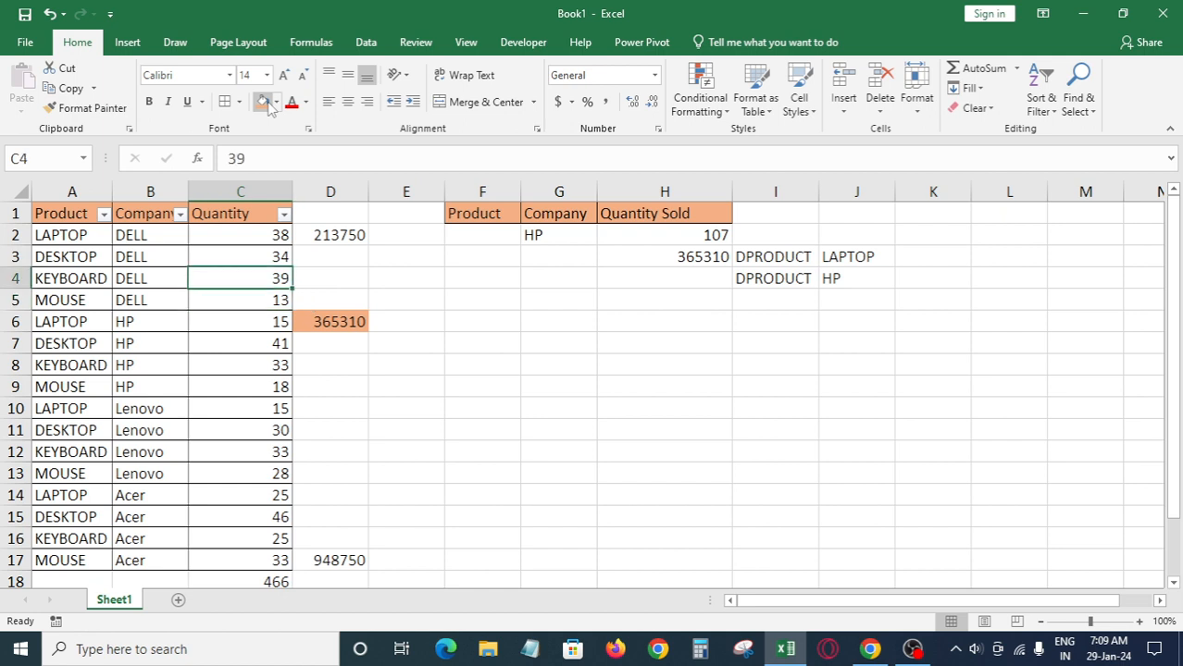
{"action": "key", "text": "Up"}
{"action": "key", "text": "Up"}
{"action": "key", "text": "Up"}
{"action": "key", "text": "Left"}
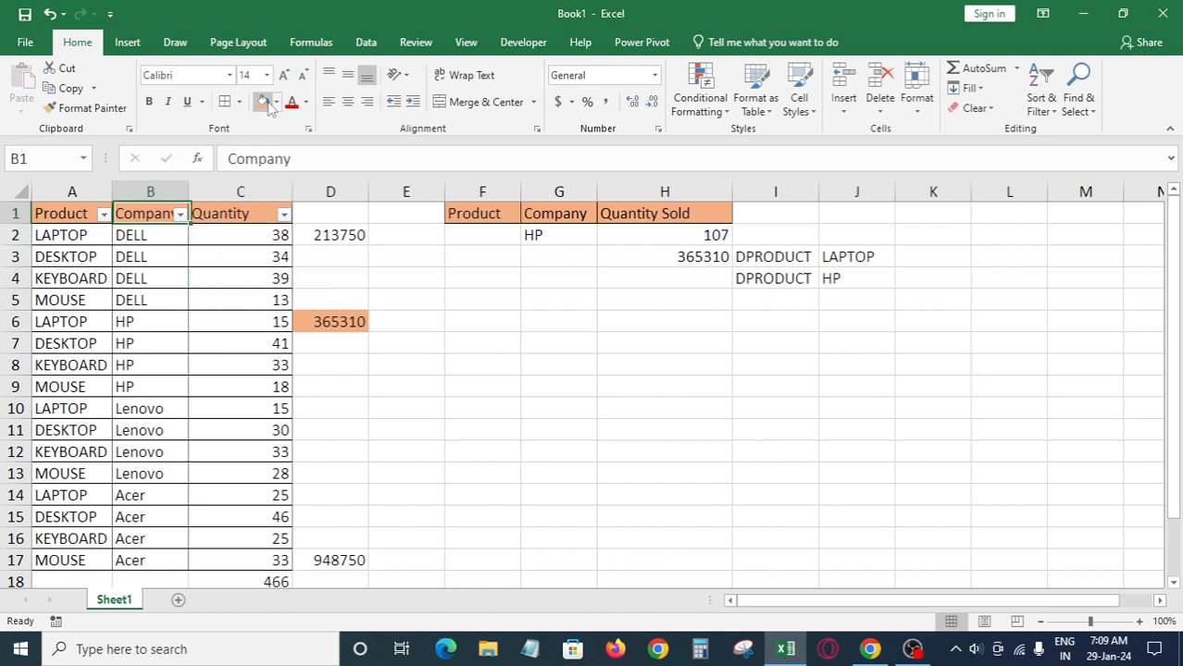
{"action": "key", "text": "alt+Down"}
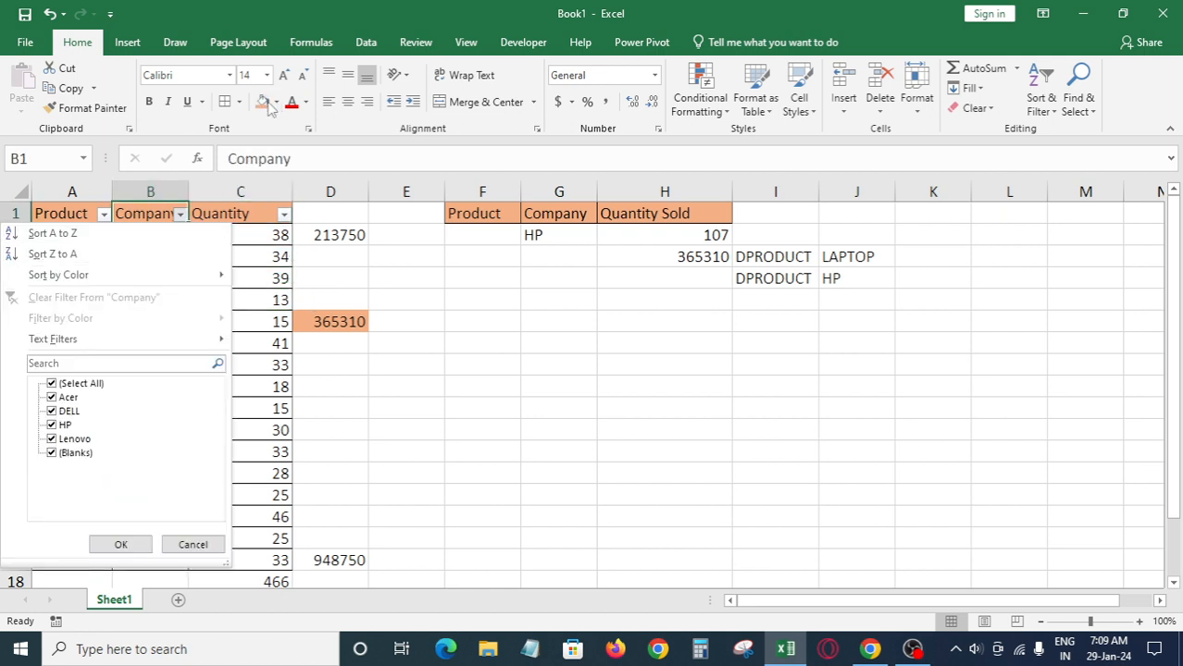
{"action": "key", "text": "Up"}
{"action": "key", "text": "Up"}
{"action": "key", "text": "Up"}
{"action": "key", "text": "space"}
{"action": "key", "text": "Down"}
{"action": "key", "text": "Down"}
{"action": "key", "text": "Down"}
{"action": "key", "text": "space"}
{"action": "key", "text": "Return"}
Inspect the cell references of the D6 formula and go through the HP quantities in C6:C9
{"action": "key", "text": "Right"}
{"action": "key", "text": "Right"}
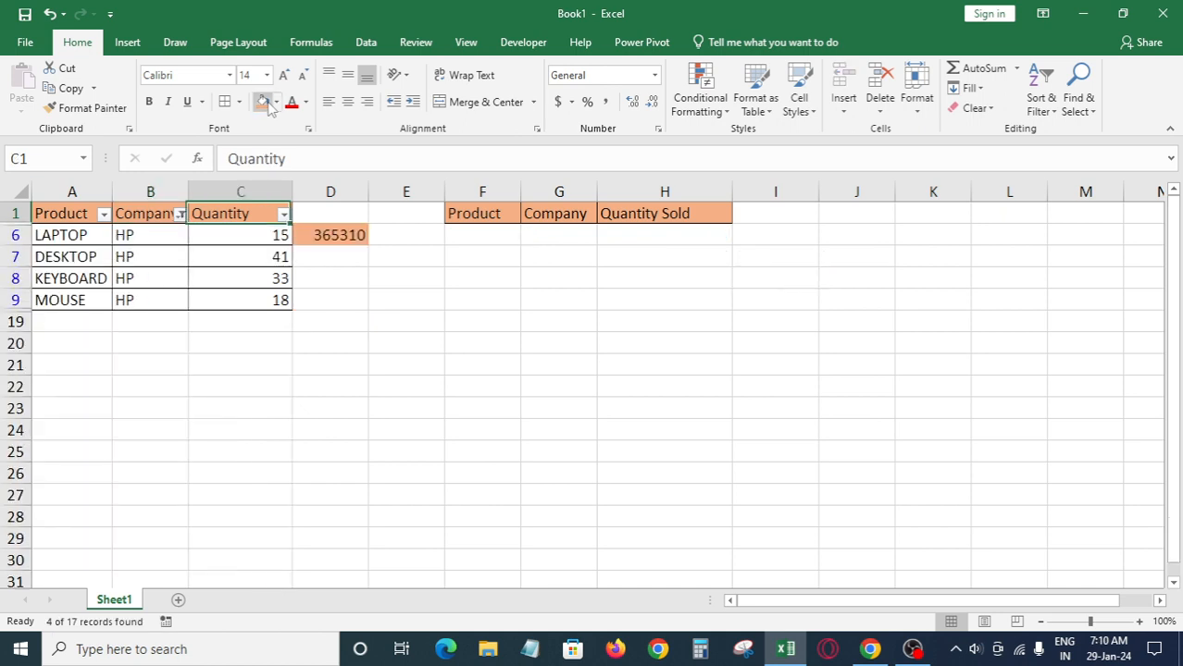
{"action": "key", "text": "Down"}
{"action": "key", "text": "F2"}
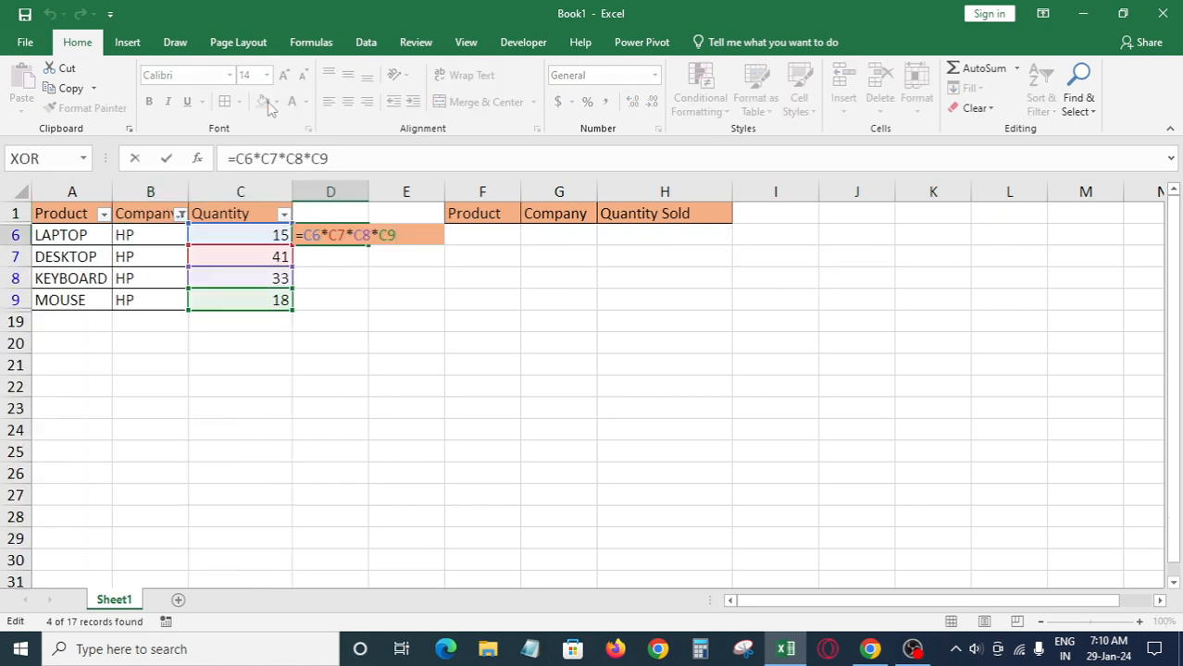
{"action": "key", "text": "shift+Tab"}
{"action": "key", "text": "Down"}
{"action": "key", "text": "Down"}
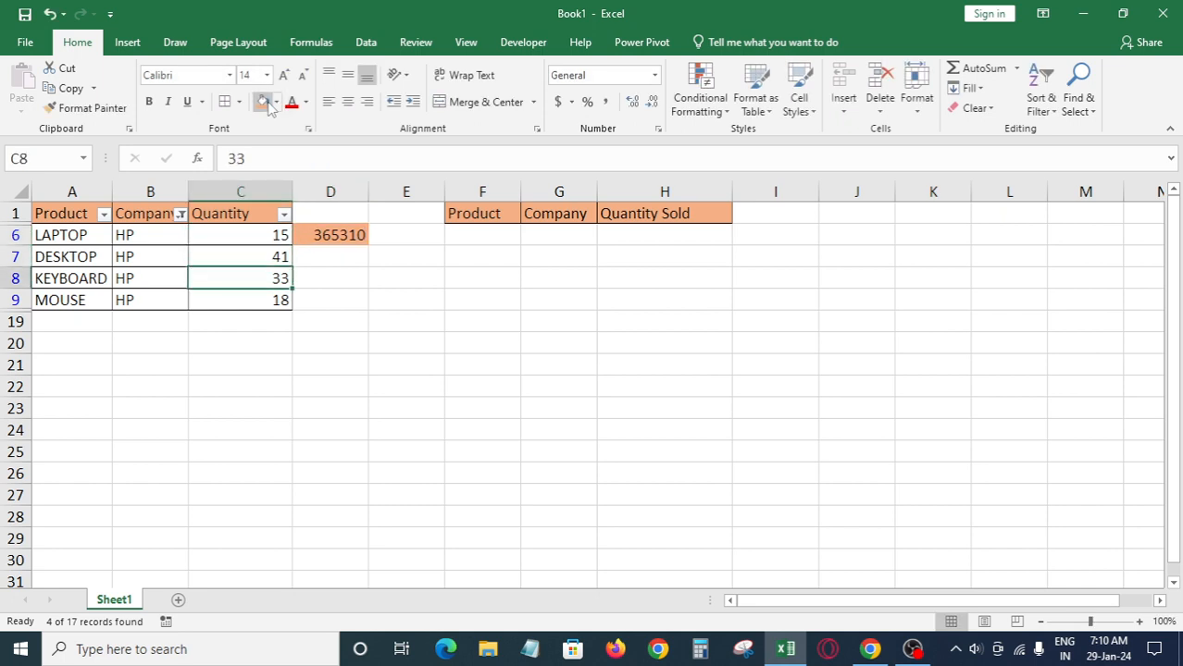
{"action": "key", "text": "Down"}
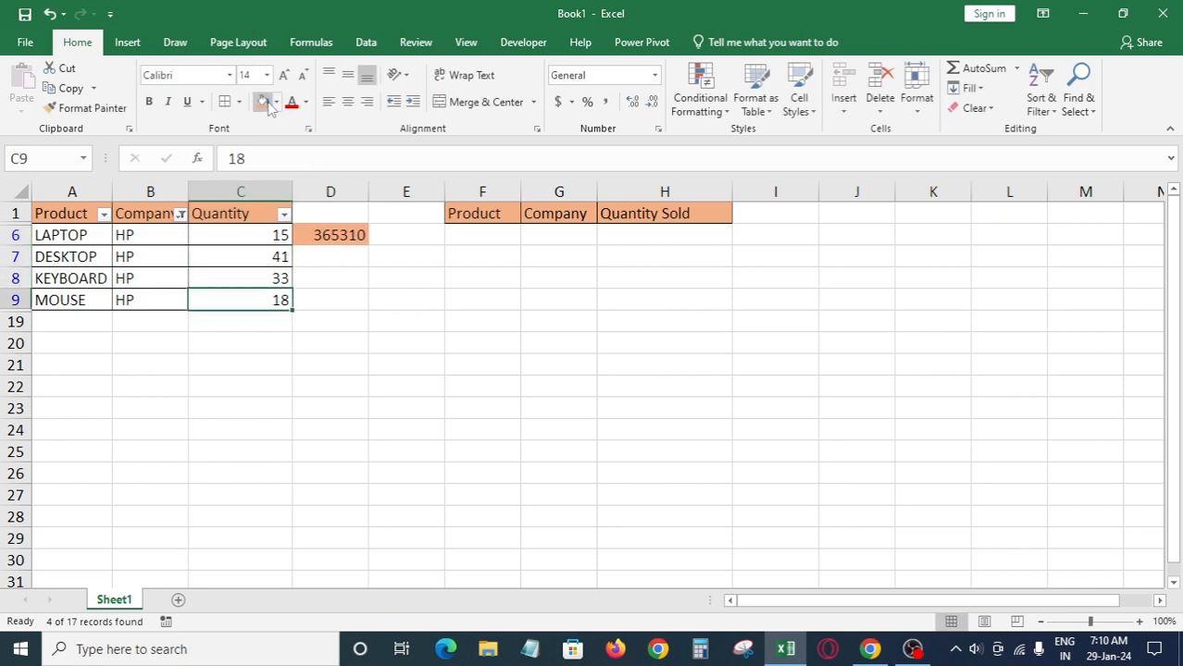
{"action": "key", "text": "Up"}
{"action": "key", "text": "Up"}
{"action": "key", "text": "Up"}
{"action": "key", "text": "Left"}
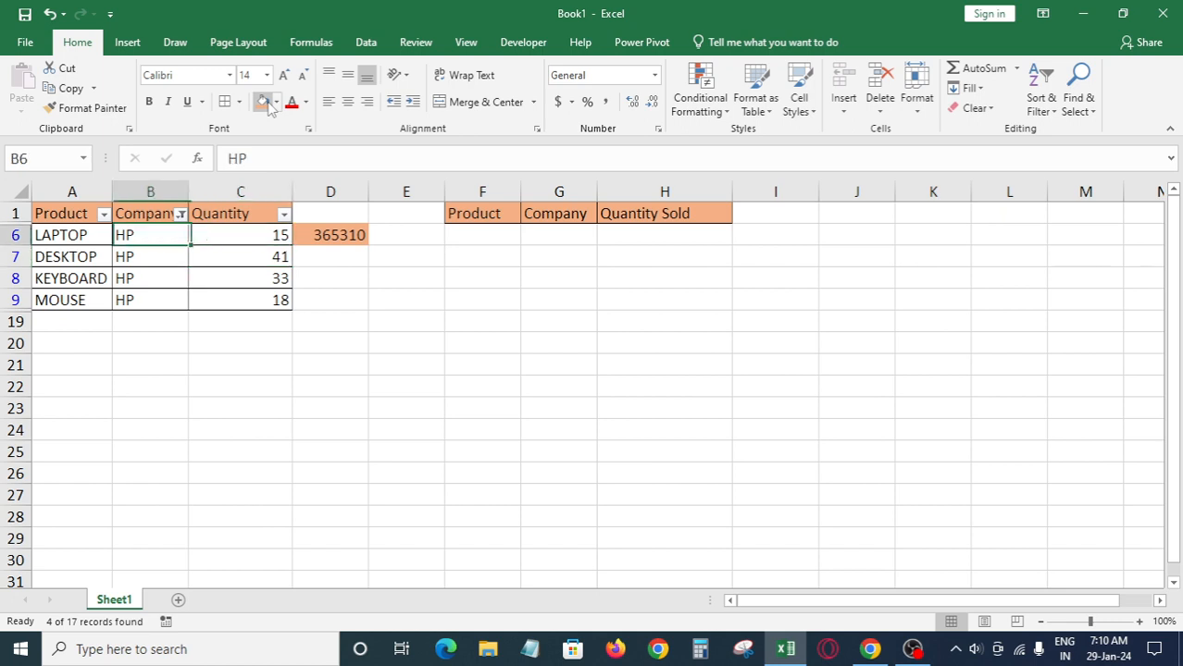
Clear the HP selection from the Company filter so that all rows are listed
{"action": "key", "text": "Up"}
{"action": "key", "text": "alt+Down"}
{"action": "key", "text": "Up"}
{"action": "key", "text": "Up"}
{"action": "key", "text": "Up"}
{"action": "key", "text": "Up"}
{"action": "key", "text": "Up"}
{"action": "key", "text": "Up"}
{"action": "key", "text": "Up"}
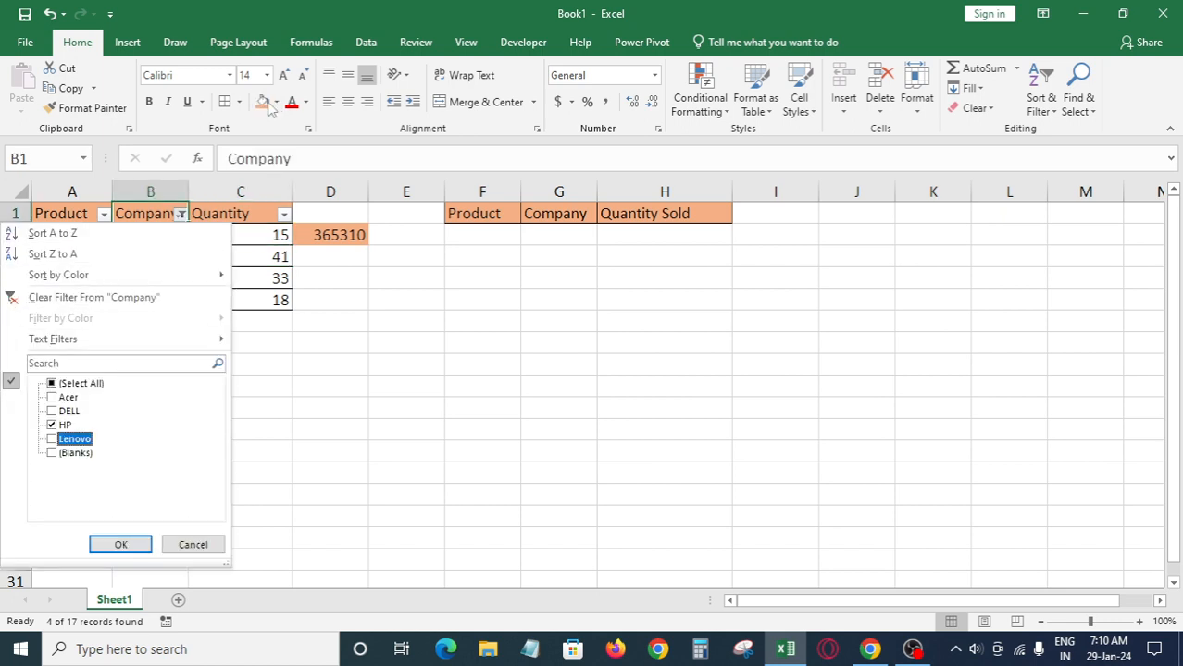
{"action": "key", "text": "space"}
{"action": "key", "text": "Return"}
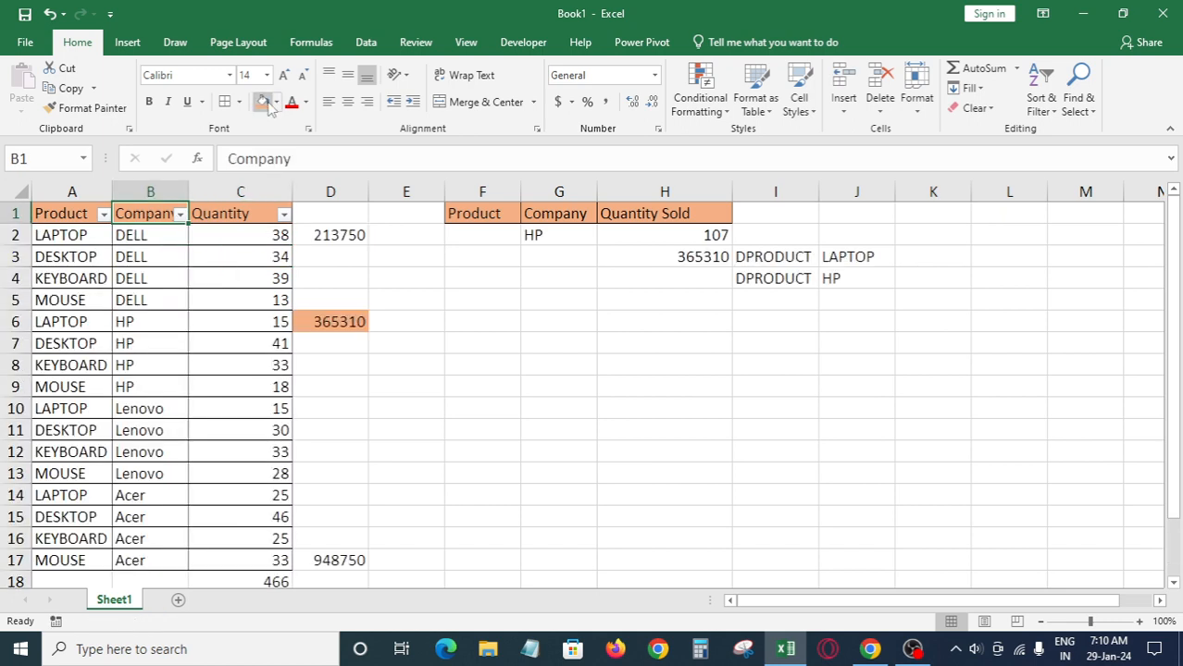
Go over the Company criterion header in G1 and the DPRODUCT label in I3
{"action": "key", "text": "Right"}
{"action": "key", "text": "Right"}
{"action": "key", "text": "Right"}
{"action": "key", "text": "Right"}
{"action": "key", "text": "Right"}
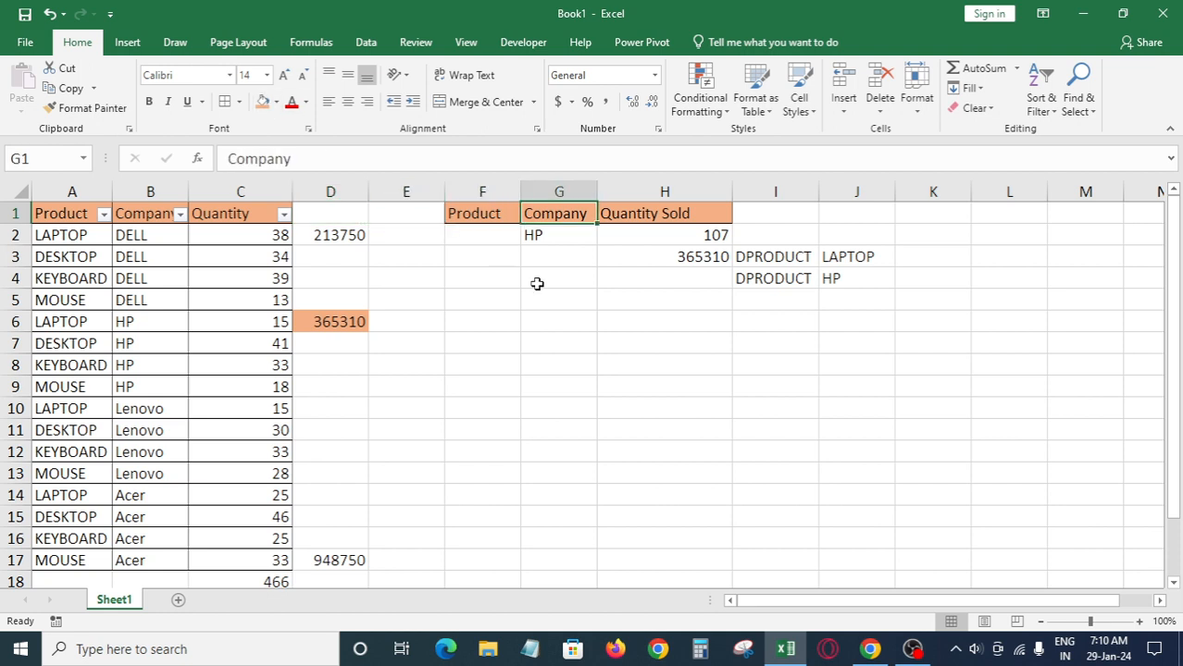
{"action": "left_click", "coordinate": [776, 259]}
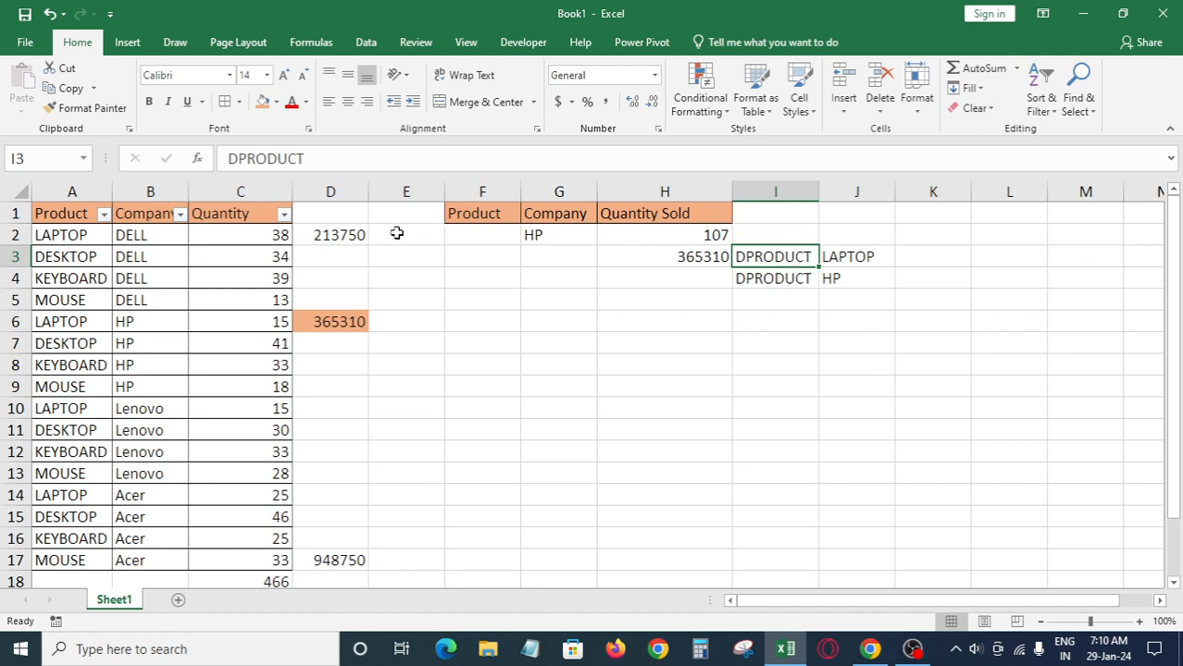
Enter LAPTOP as the Product criterion in F2 alongside the HP company criterion, and select the DPRODUCT formula cell H3
{"action": "left_click", "coordinate": [486, 236]}
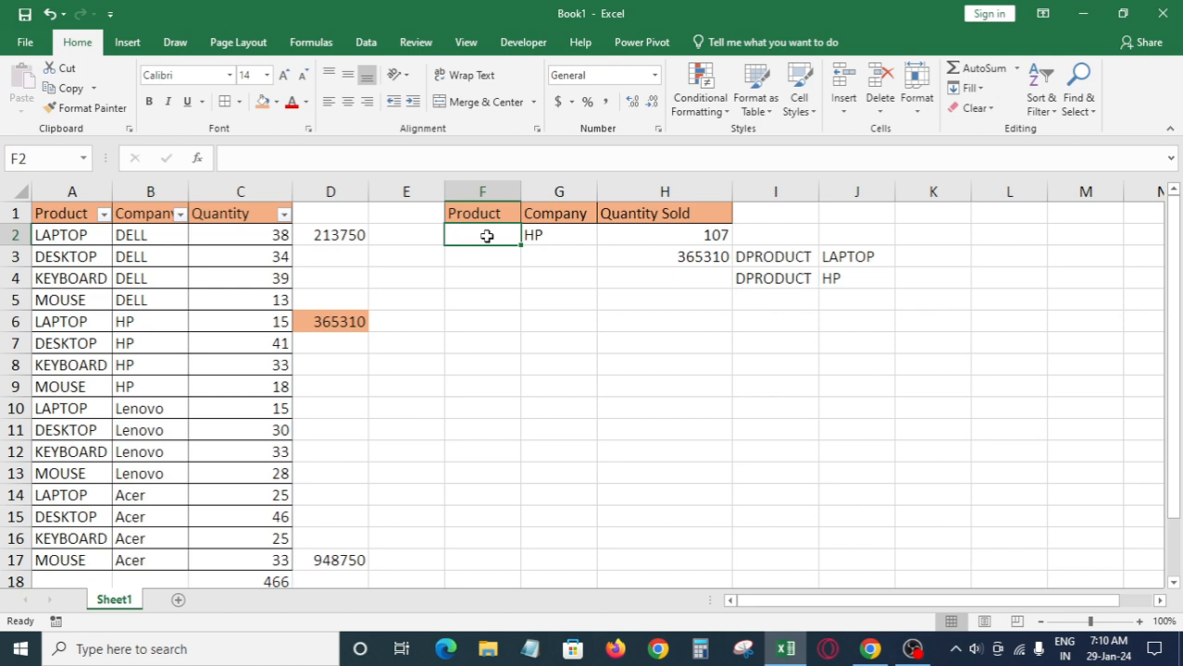
{"action": "type", "text": "L"}
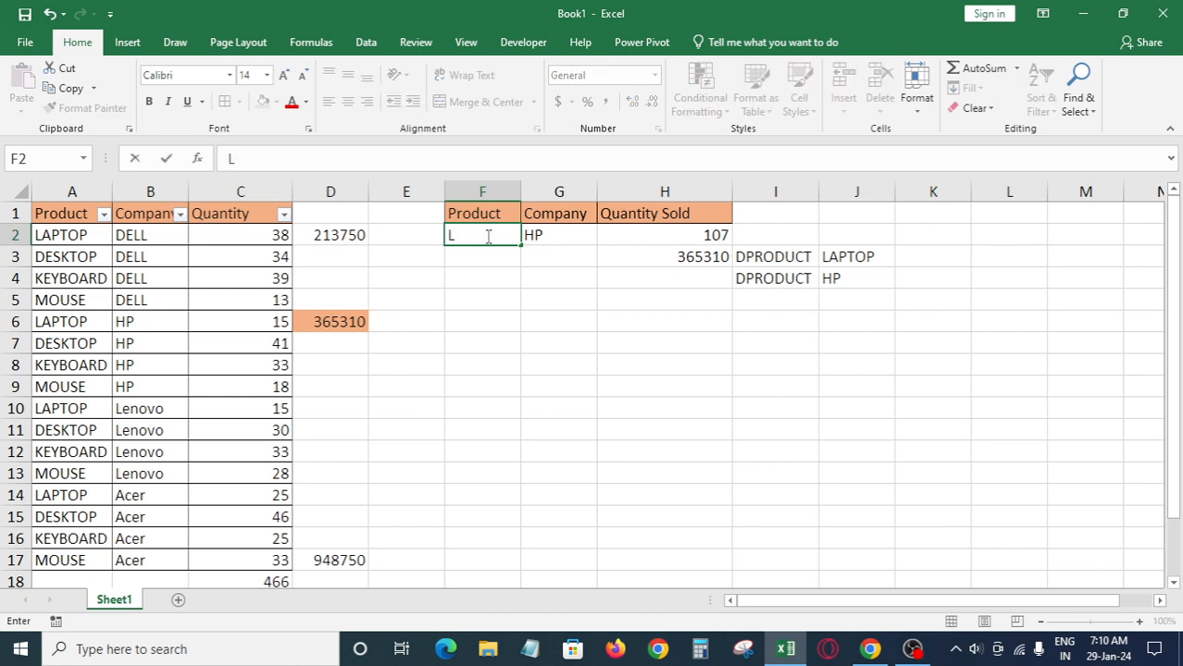
{"action": "type", "text": "APTOP"}
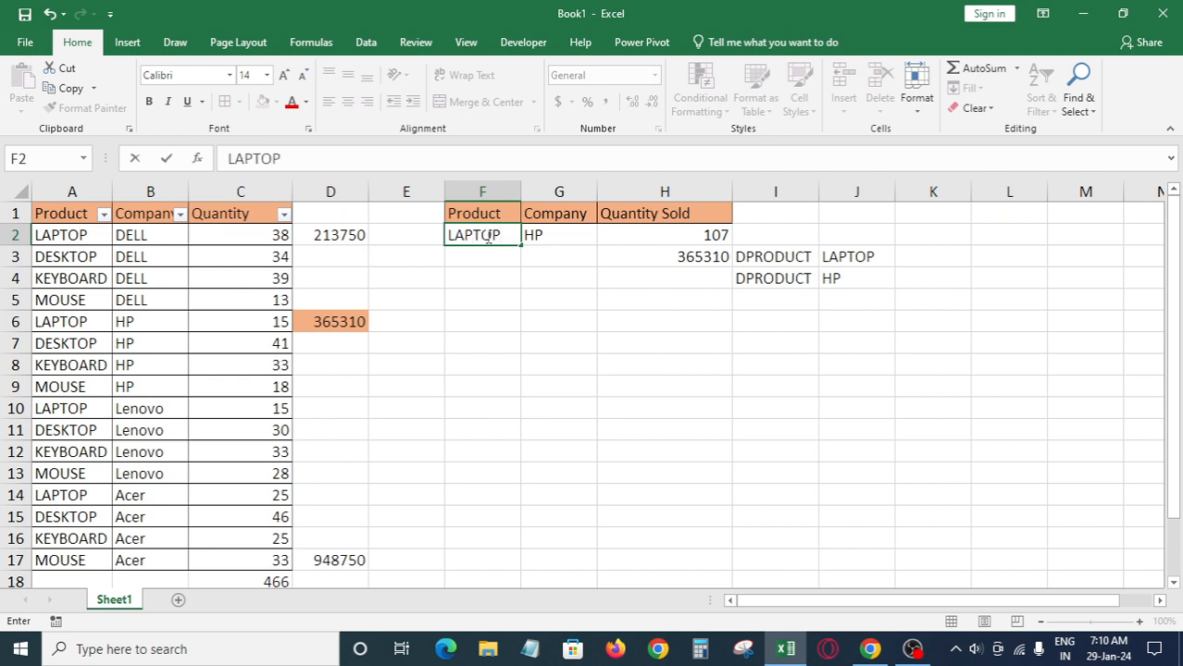
{"action": "key", "text": "Return"}
{"action": "key", "text": "Right"}
{"action": "key", "text": "Right"}
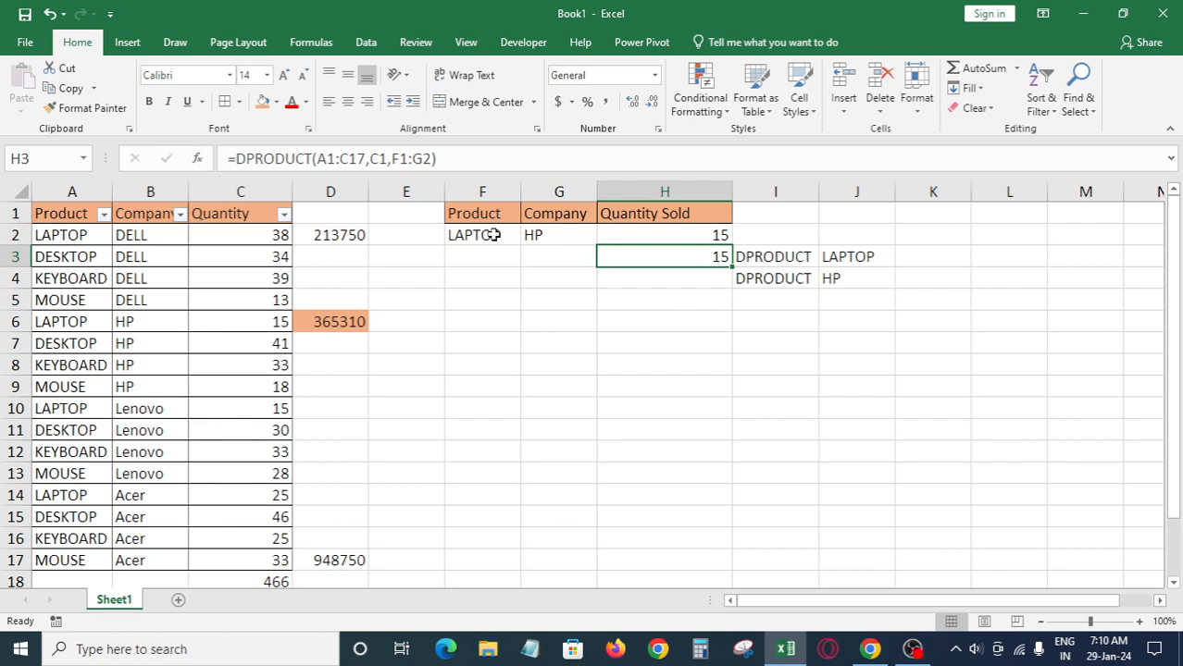
{"action": "mouse_move", "coordinate": [911, 648]}
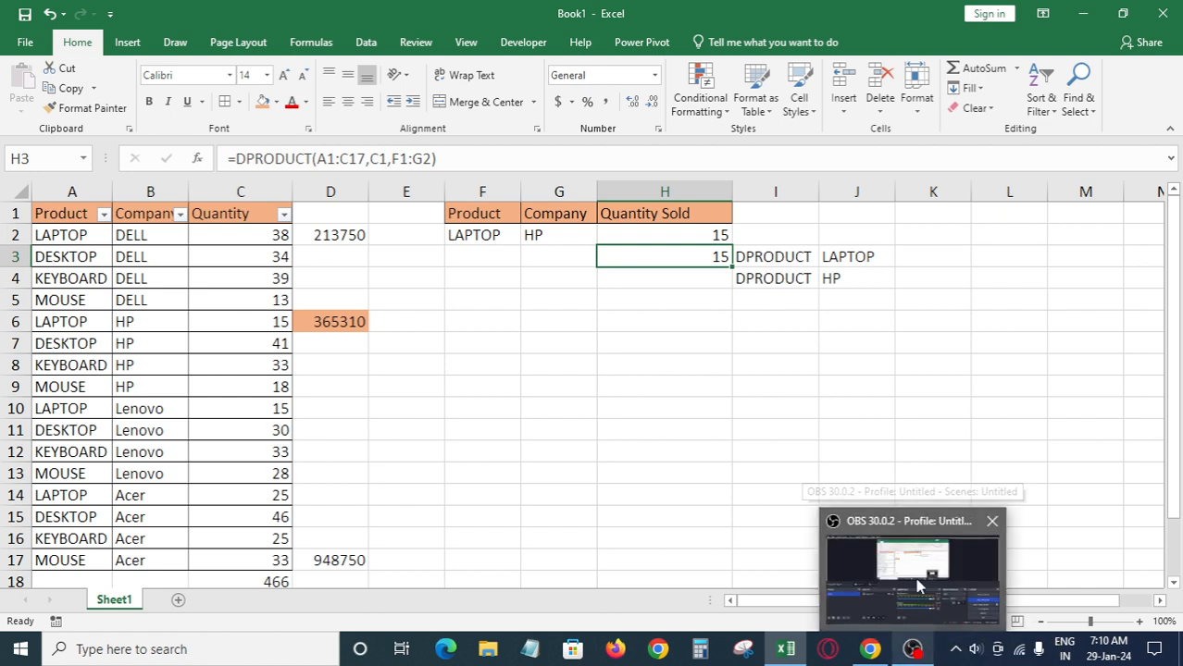
{"action": "left_click", "coordinate": [923, 546]}
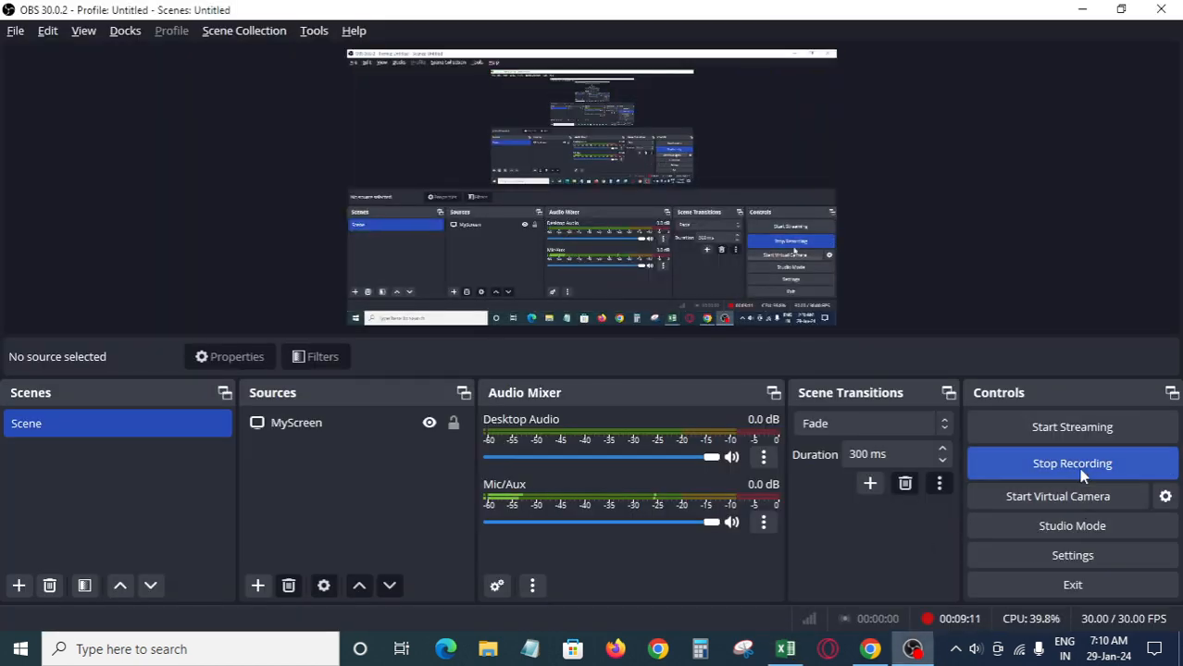